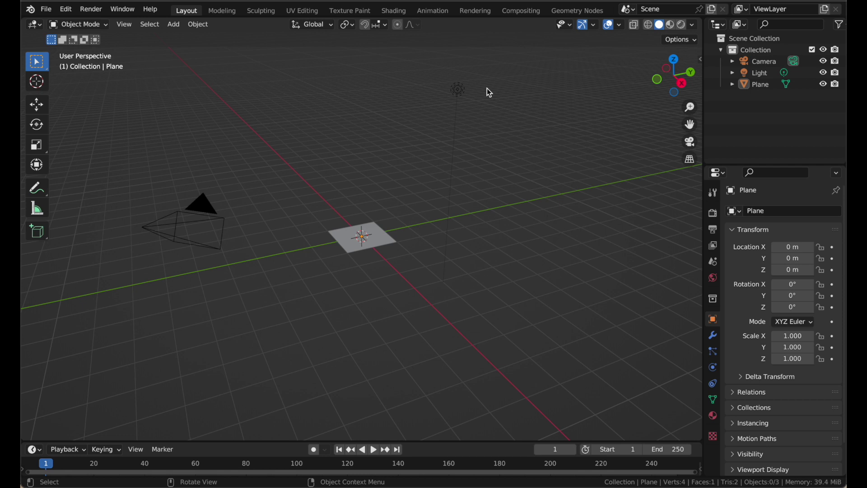
Step: Add a Geometry Nodes modifier to the plane at the origin and widen the area showing its modifiers
click(713, 335)
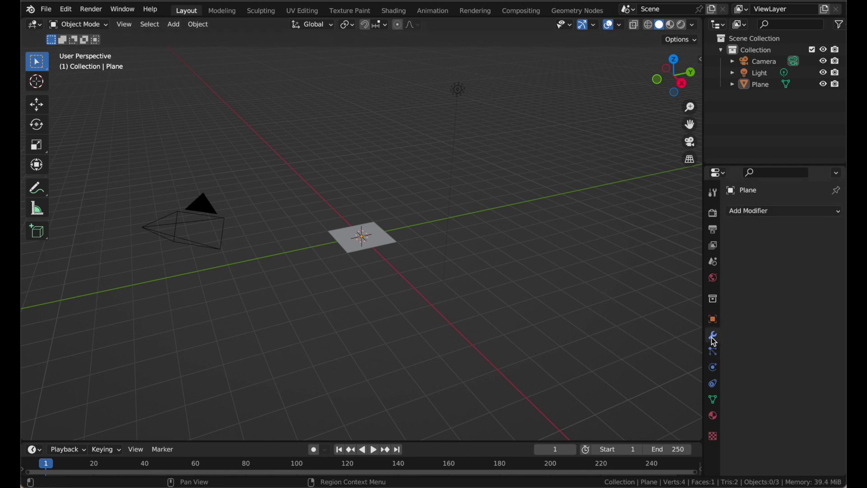
drag(704, 311, 634, 311)
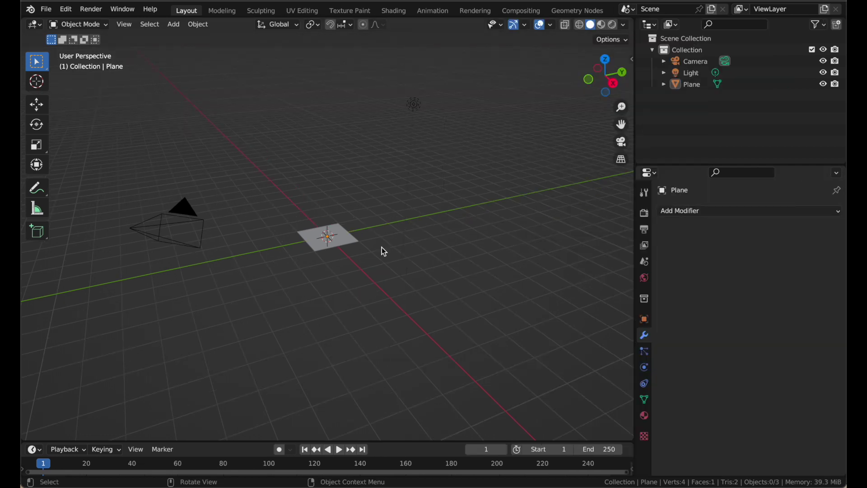
click(353, 237)
scroll(349, 251, up, 2)
click(708, 212)
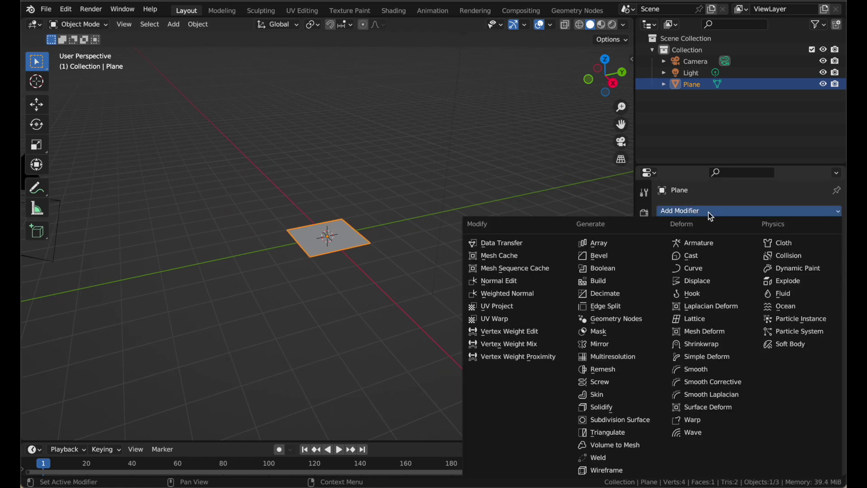
click(627, 324)
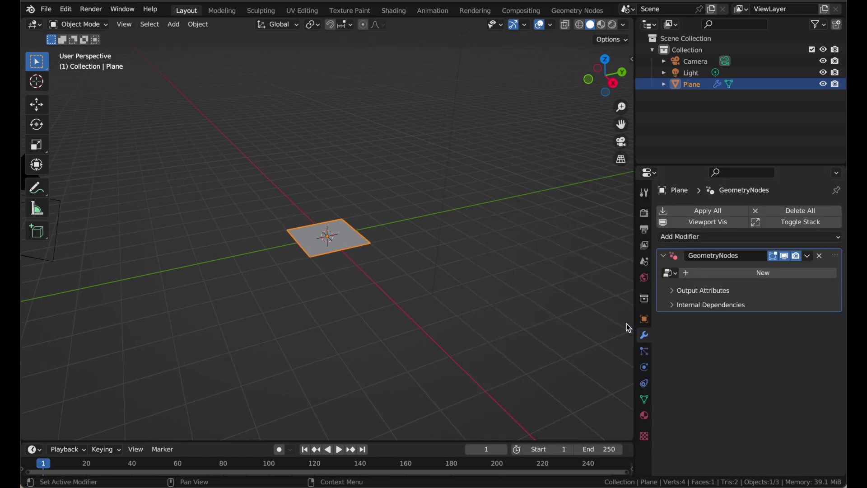
drag(633, 323, 625, 325)
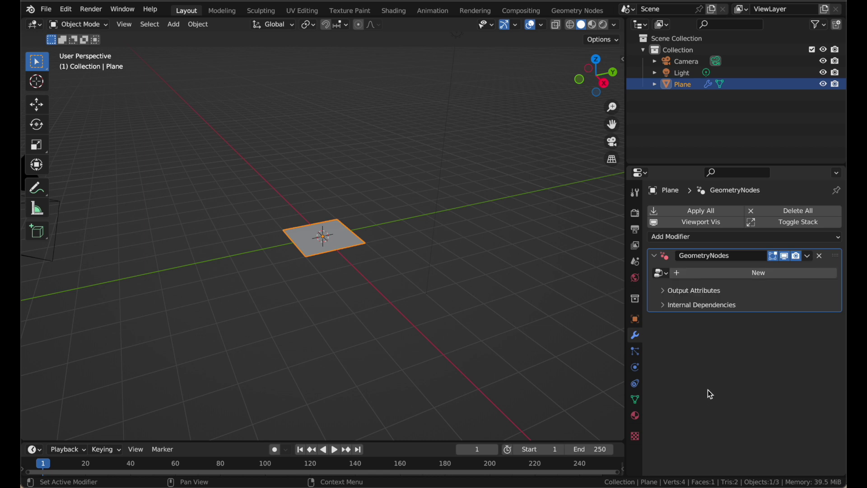
Step: Create a new node group for the plane's Geometry Nodes modifier and check the list of available node groups
click(697, 274)
click(662, 273)
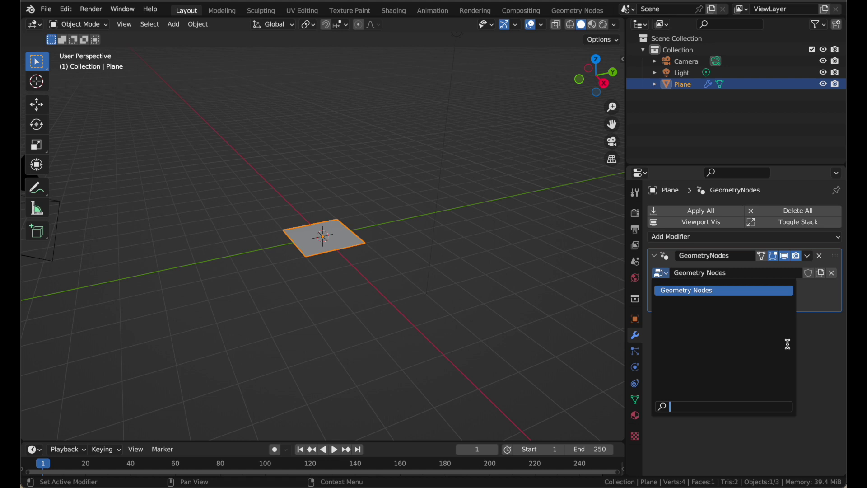
click(842, 351)
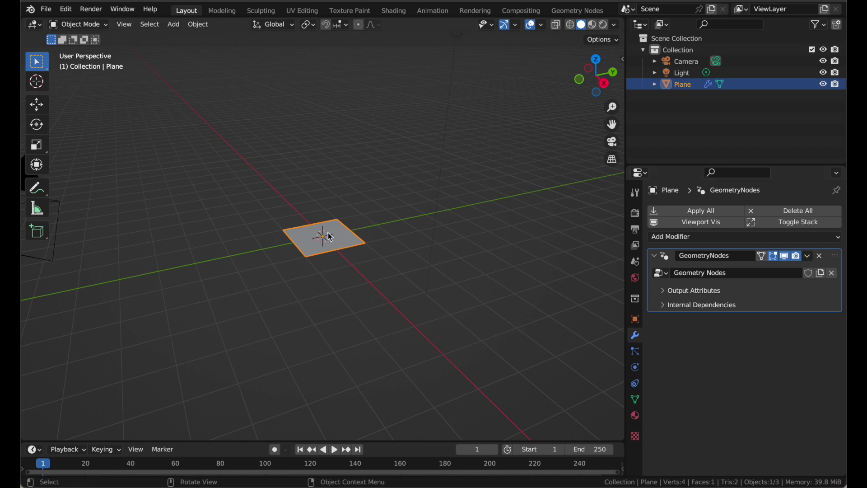
Step: Add a second mesh plane and move it clear of the original, toward the negative Y side
key(shift+a)
mouse_move(387, 227)
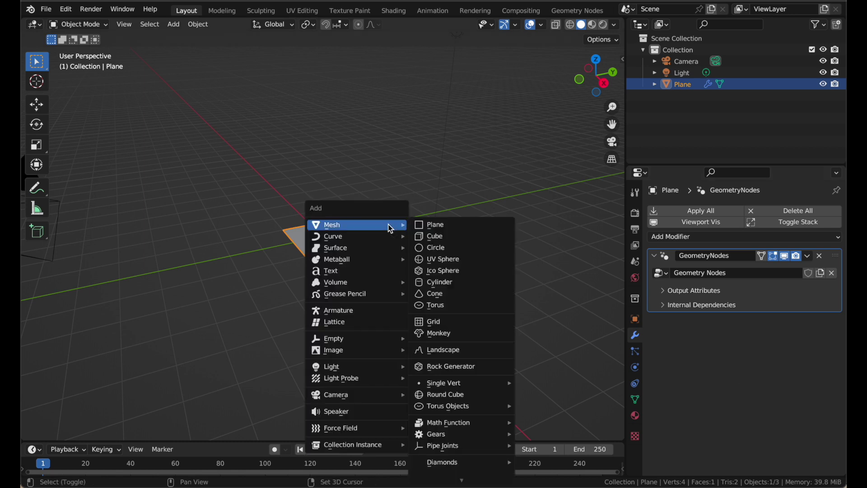
click(447, 229)
key(g)
click(299, 284)
Step: Give the second plane a Geometry Nodes modifier and assign it the existing Geometry Nodes group
click(698, 212)
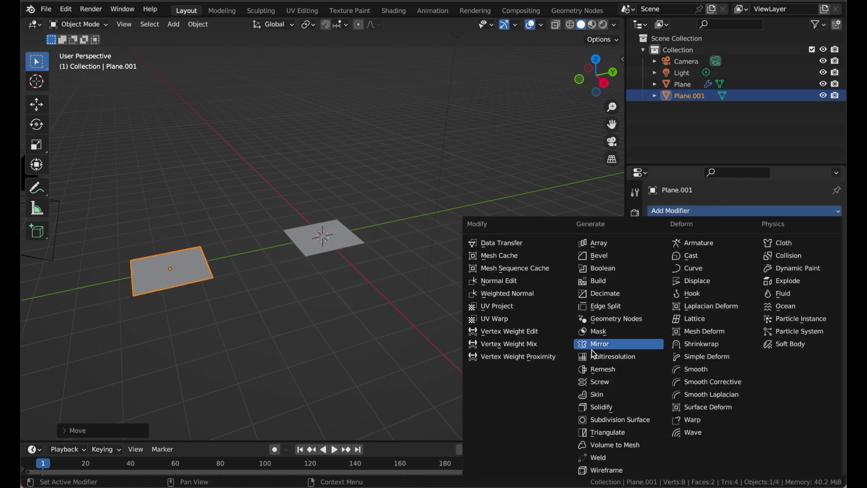
click(610, 319)
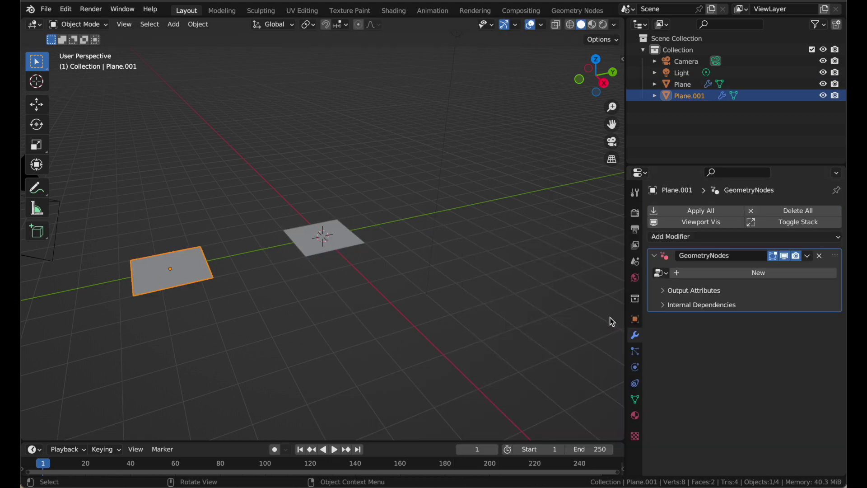
click(720, 277)
click(660, 273)
click(671, 292)
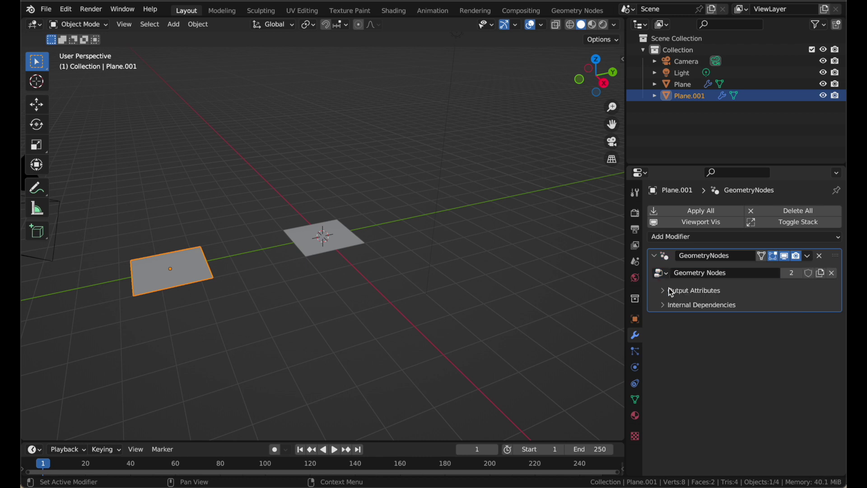
Step: Select the two planes alternately to compare the node group used by their modifiers
click(340, 238)
click(151, 257)
click(347, 229)
click(203, 273)
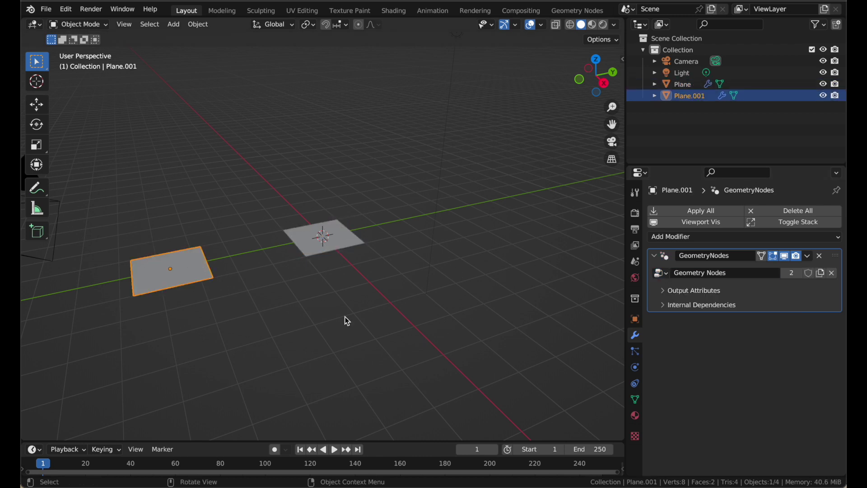
Step: Select the original plane and rename its node group to Scatter
click(337, 254)
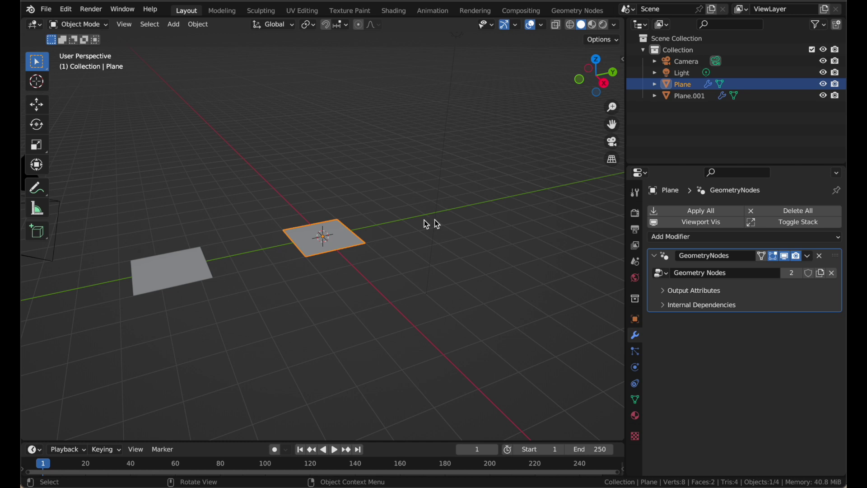
scroll(338, 233, up, 3)
scroll(324, 224, up, 3)
scroll(325, 224, right, 10)
scroll(326, 223, up, 3)
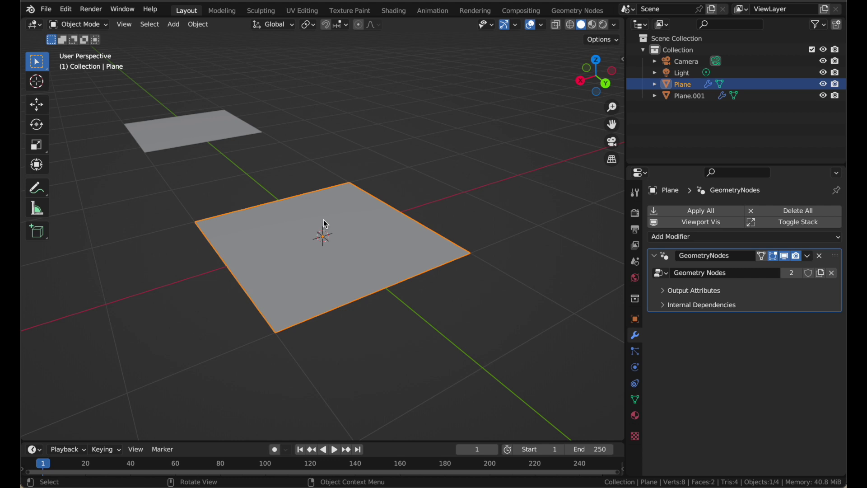
middle_drag(324, 220, 453, 178)
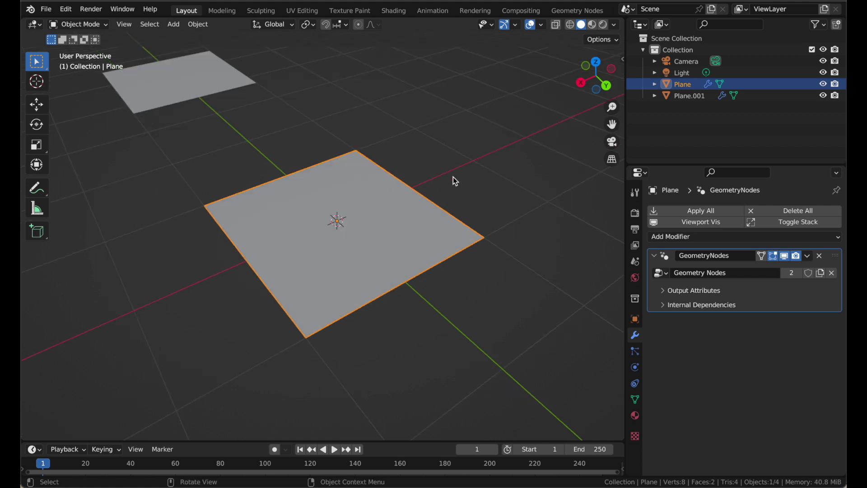
click(722, 273)
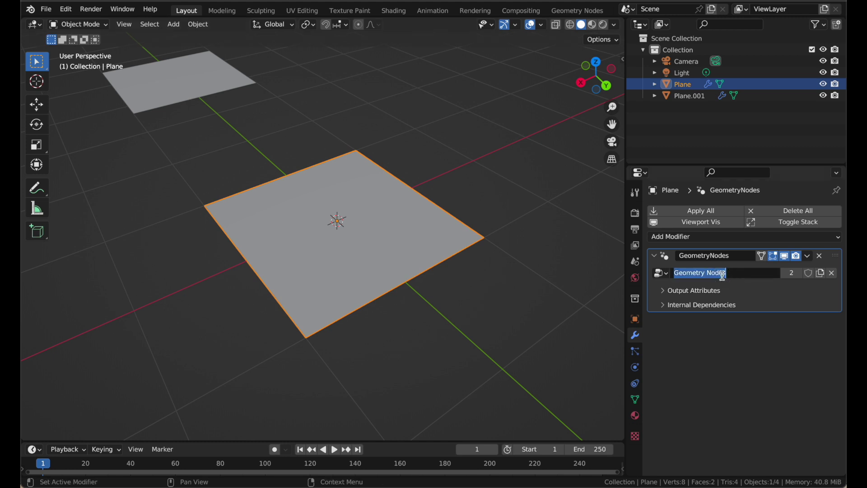
text(Scatter)
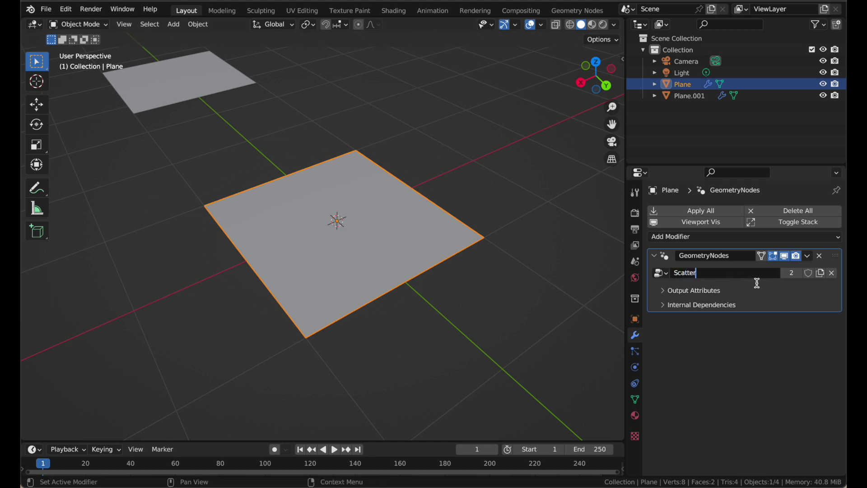
key(Return)
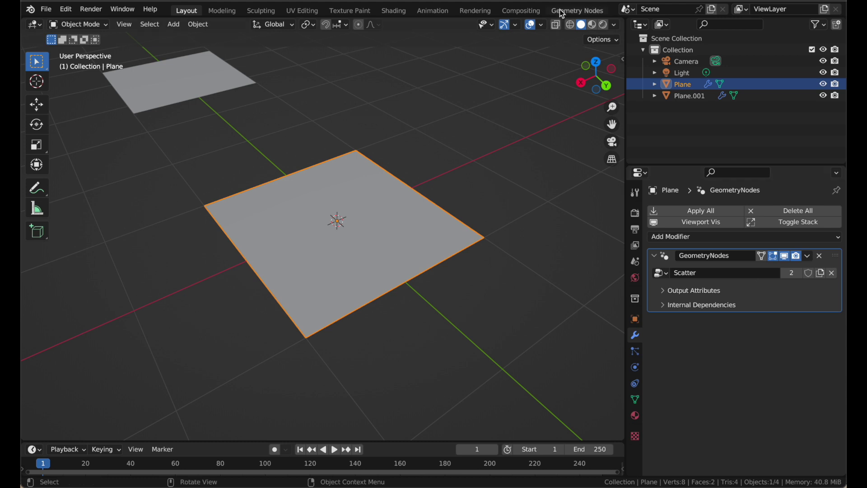
Step: Switch to the Geometry Nodes workspace, hide the viewport's toolbar and remove the spreadsheet area beside the 3D view
click(561, 12)
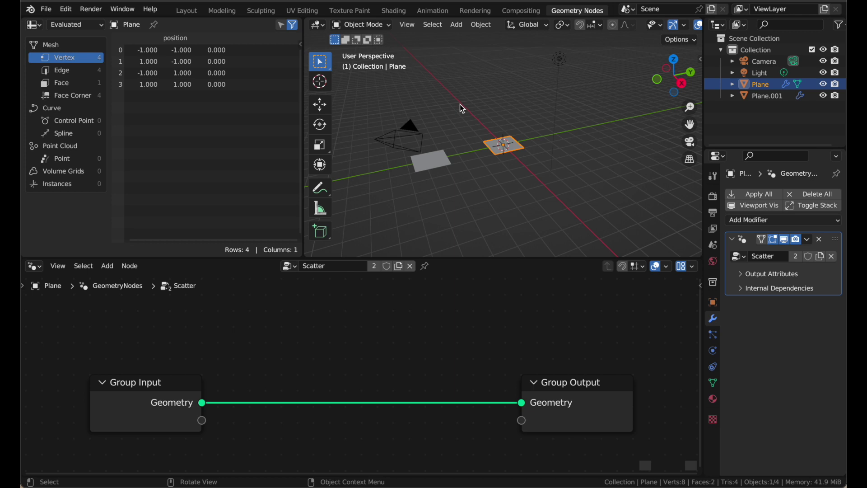
middle_drag(601, 27, 557, 94)
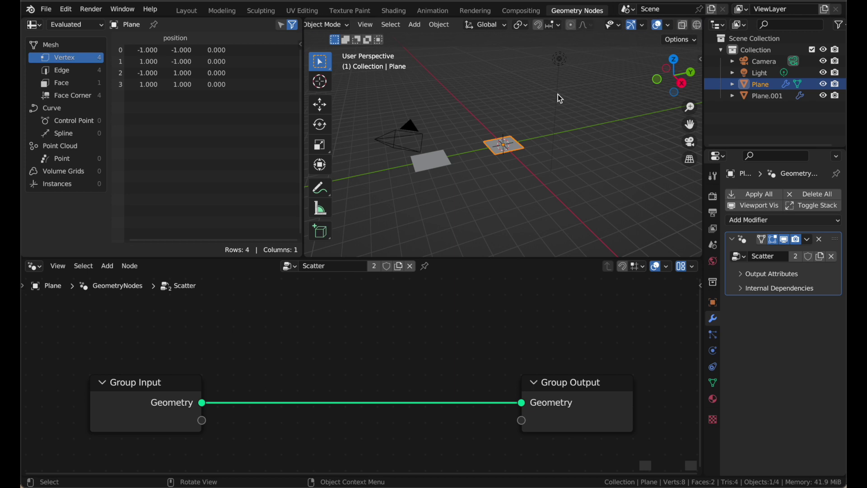
key(t)
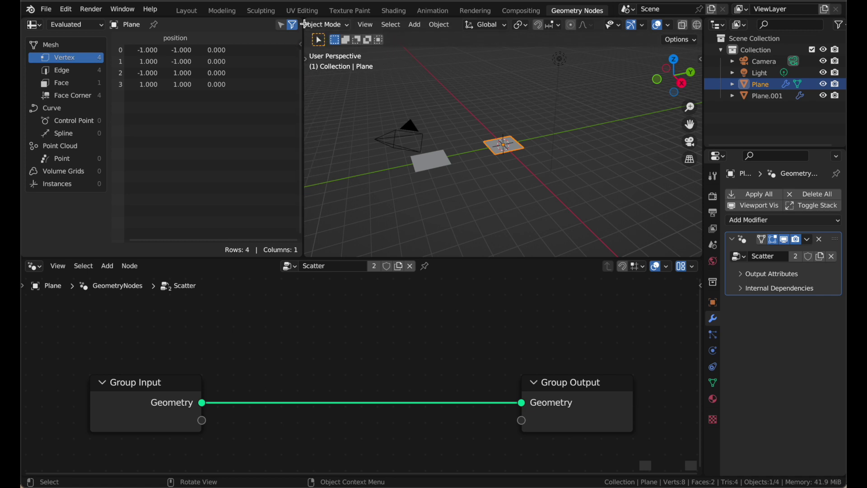
drag(304, 25, 249, 25)
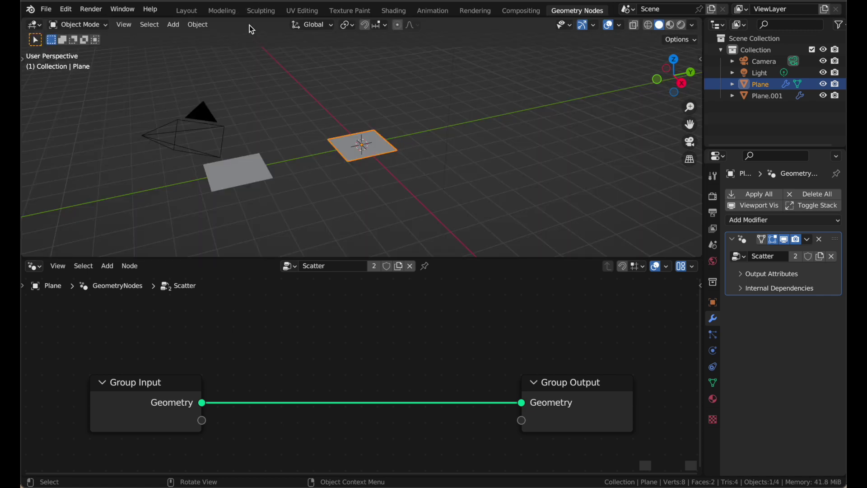
scroll(235, 121, up, 3)
scroll(235, 120, right, 10)
scroll(235, 120, up, 5)
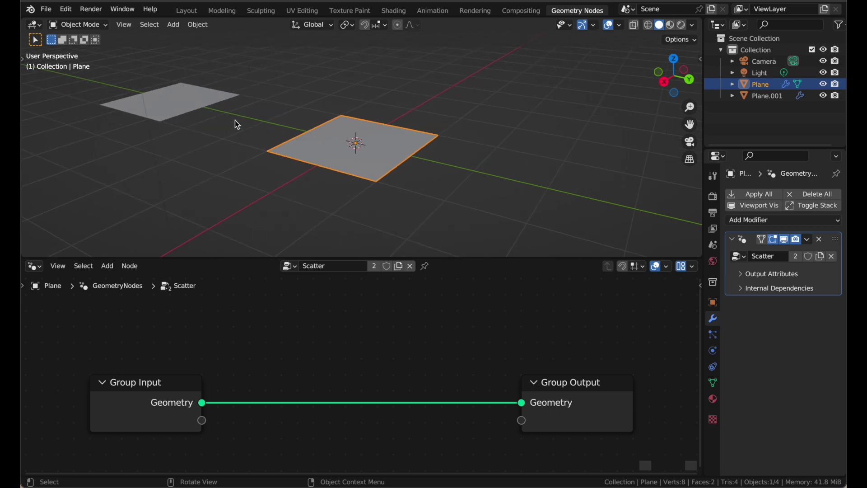
scroll(235, 120, left, 4)
scroll(475, 322, down, 1)
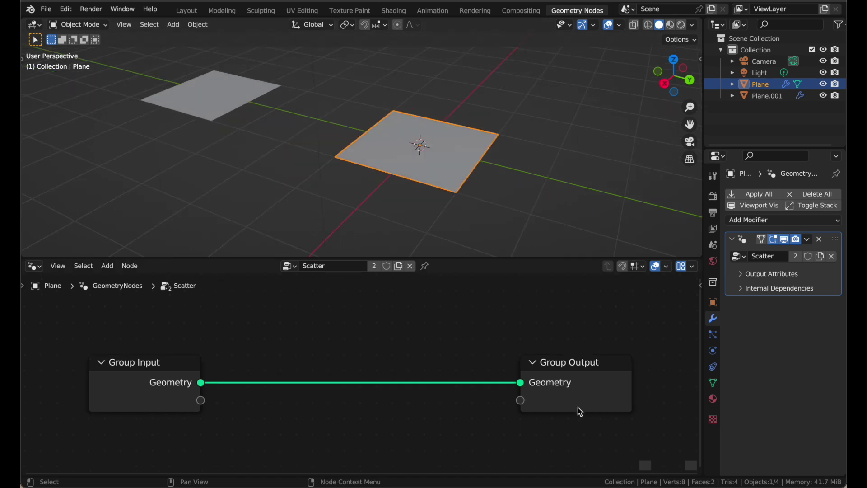
Step: Examine how the plane's geometry passes from Group Input to Group Output in the Scatter node tree
scroll(341, 311, down, 1)
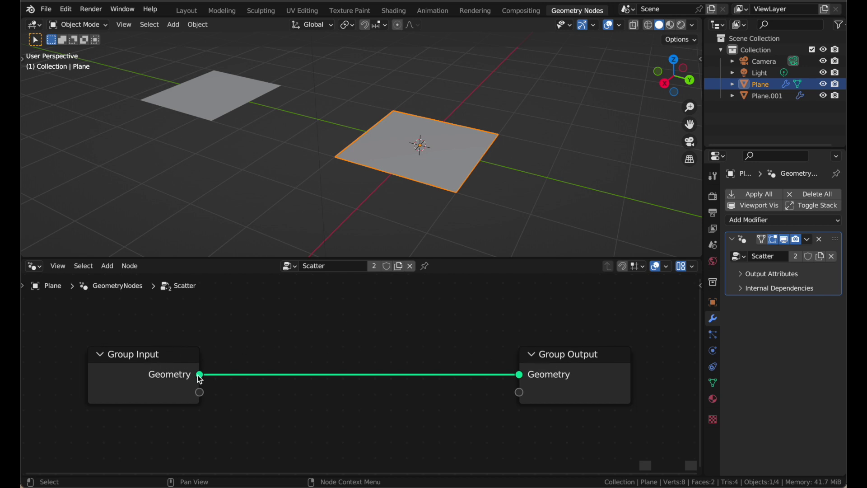
middle_drag(387, 155, 412, 172)
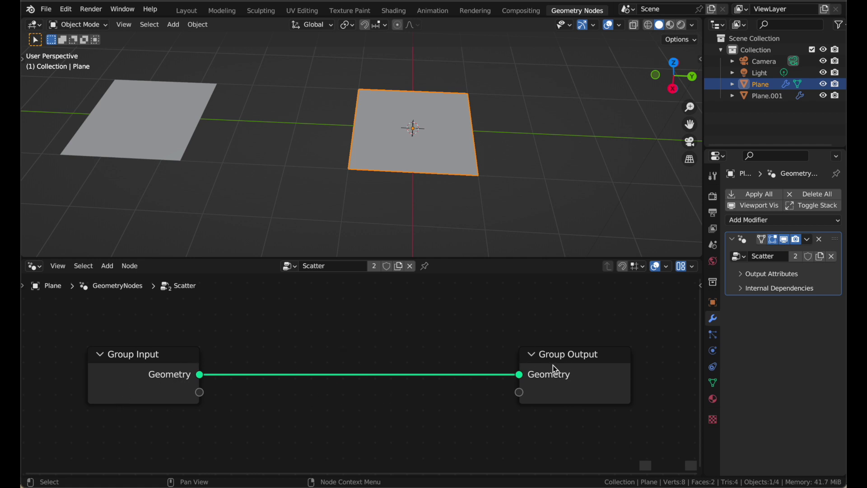
scroll(553, 366, down, 1)
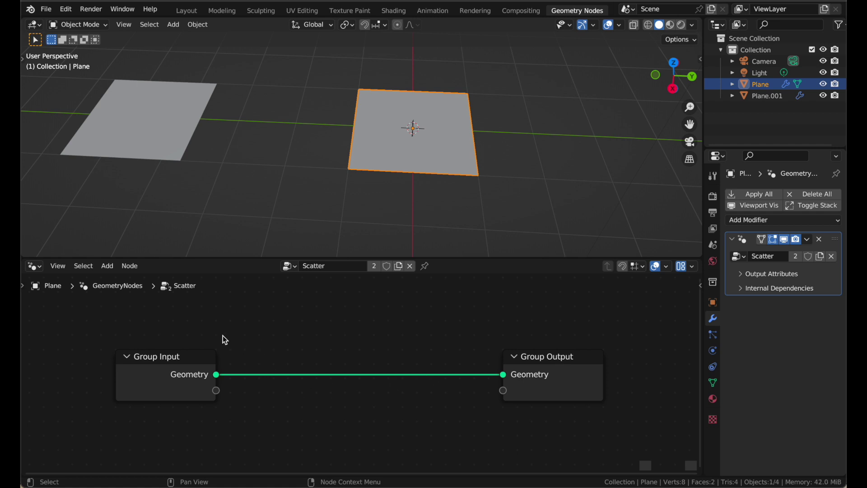
mouse_move(221, 348)
mouse_down()
mouse_move(265, 329)
mouse_move(416, 324)
mouse_move(484, 348)
mouse_up()
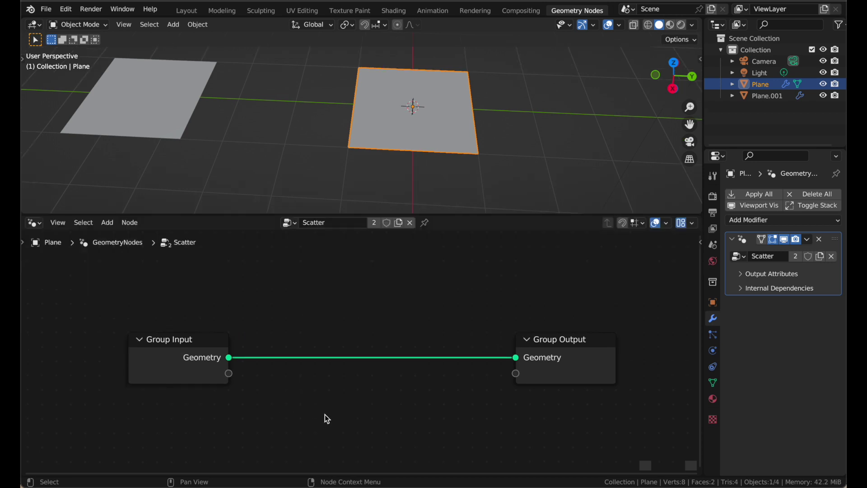
mouse_move(230, 374)
scroll(522, 396, down, 1)
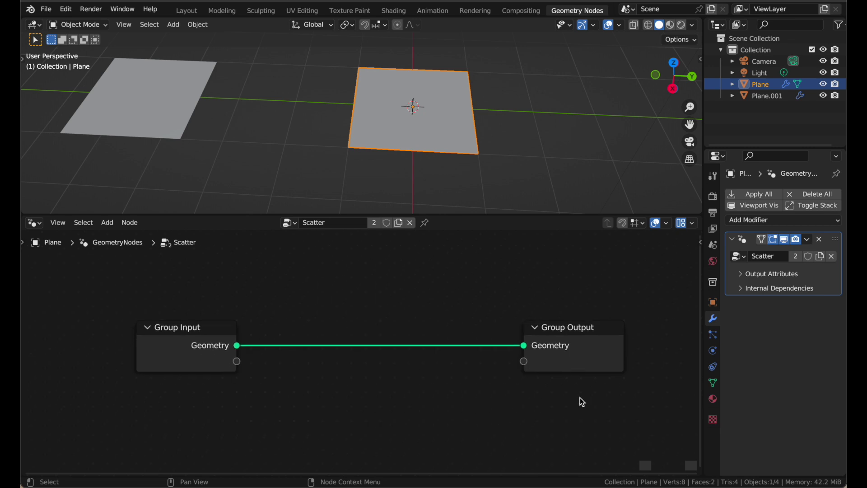
scroll(354, 313, up, 1)
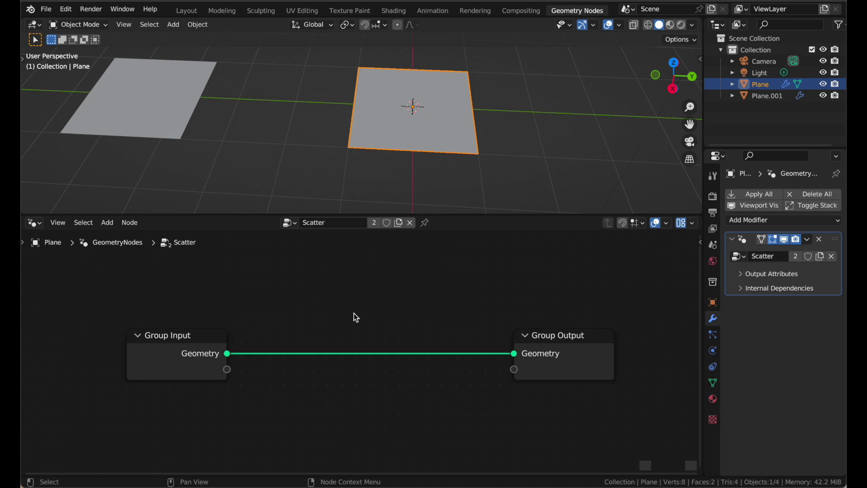
scroll(354, 316, down, 2)
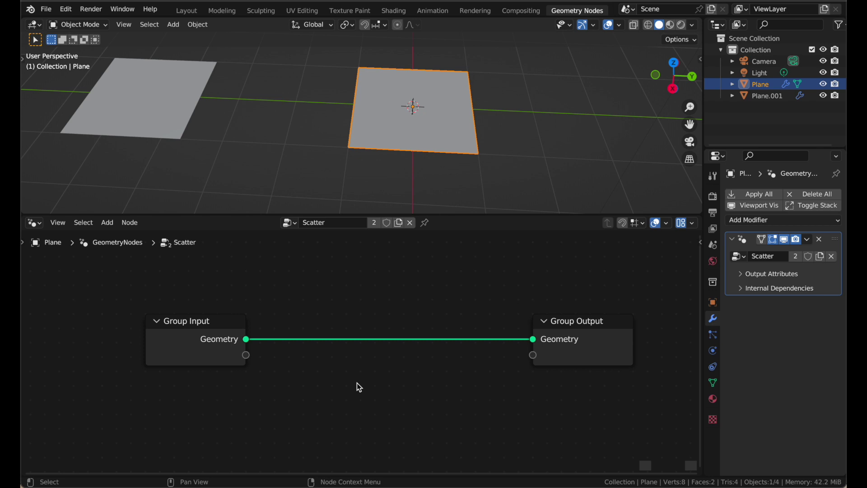
Step: Insert a Distribute Points on Faces node between Group Input and Group Output, and select each plane to compare the scattered points
key(shift+a)
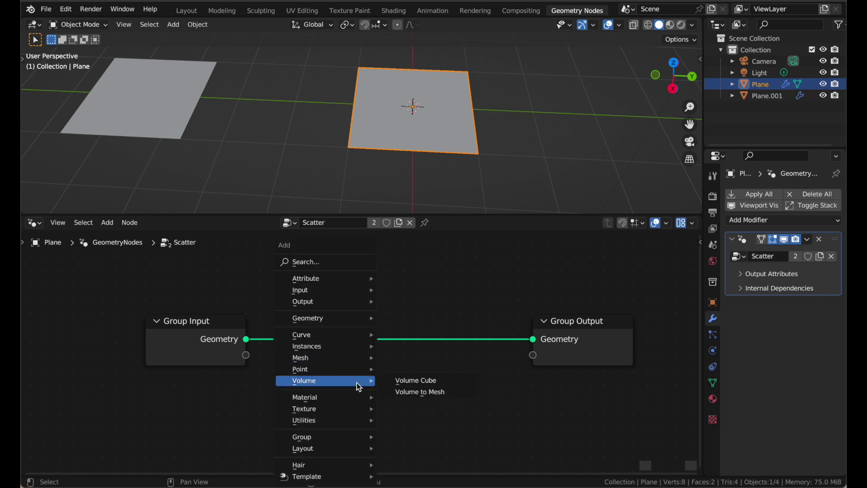
click(310, 261)
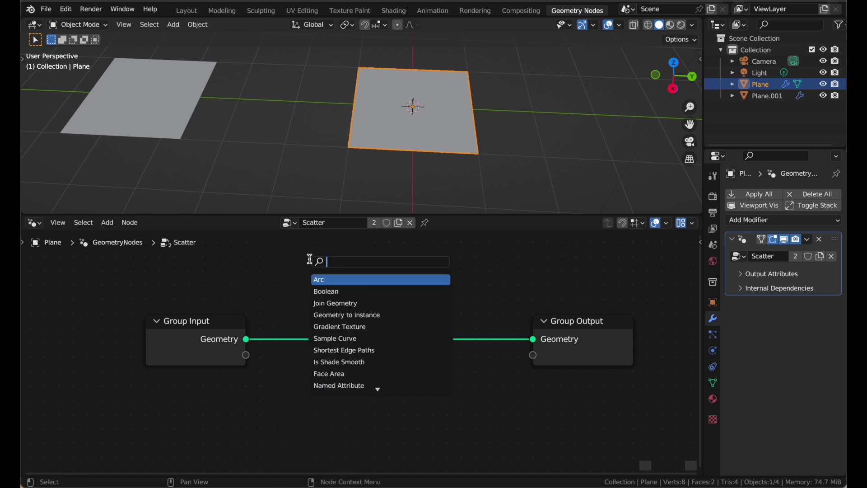
text(distru)
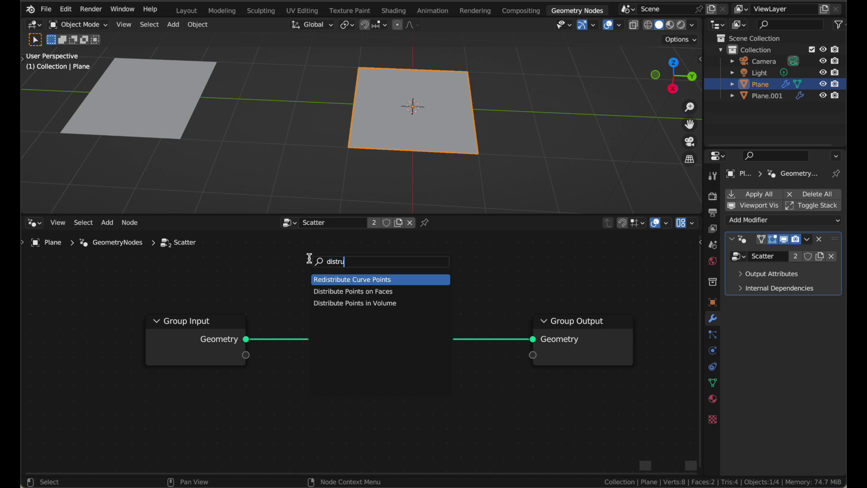
key(Down)
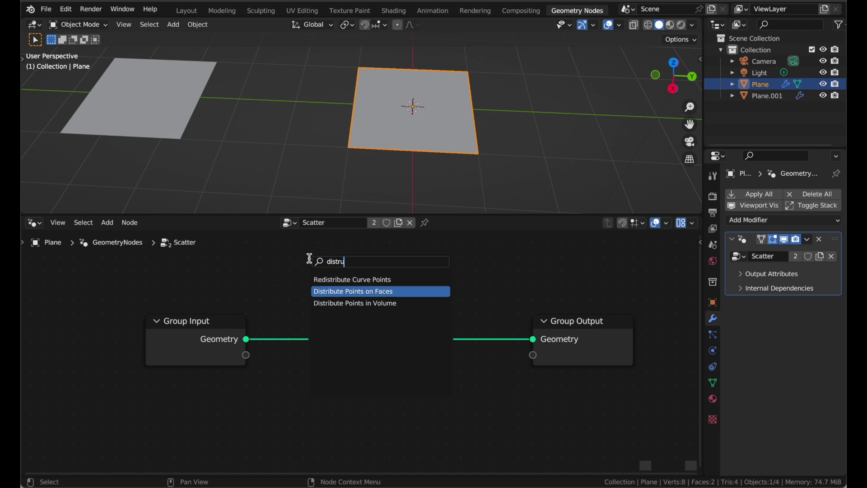
key(Return)
click(326, 296)
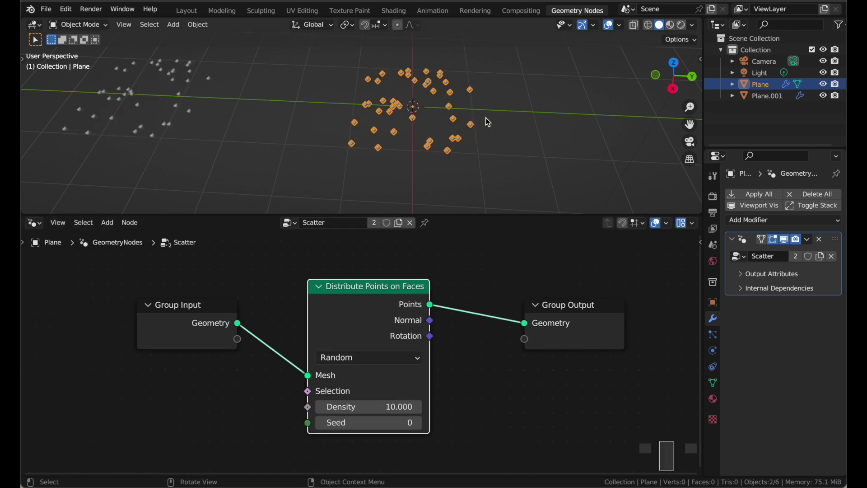
click(133, 99)
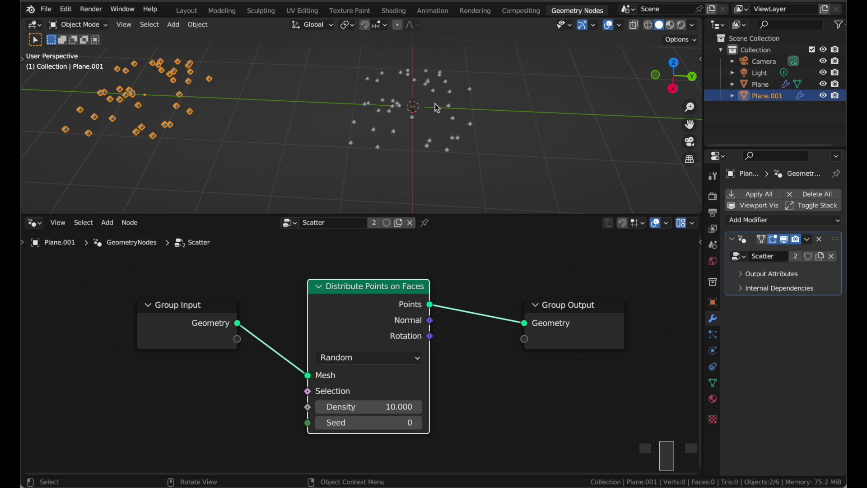
click(389, 110)
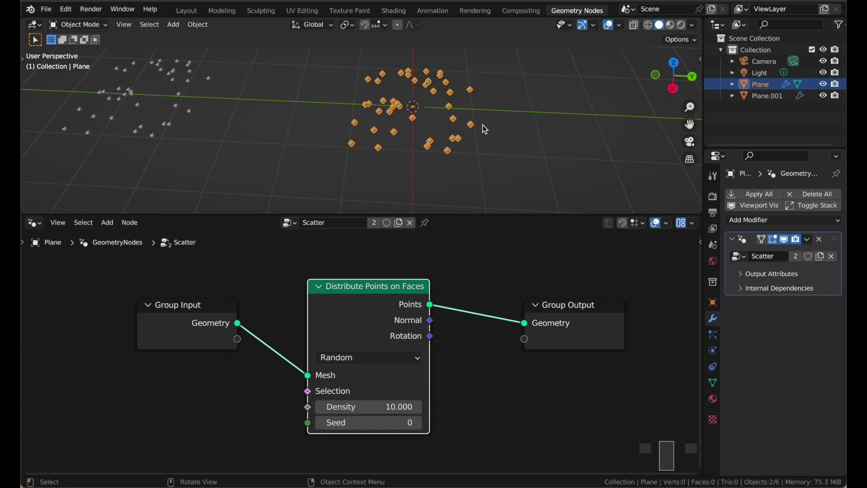
Step: Space out the Group Input, Distribute Points on Faces and Group Output nodes in the Scatter tree
middle_drag(319, 368, 328, 361)
drag(218, 323, 156, 319)
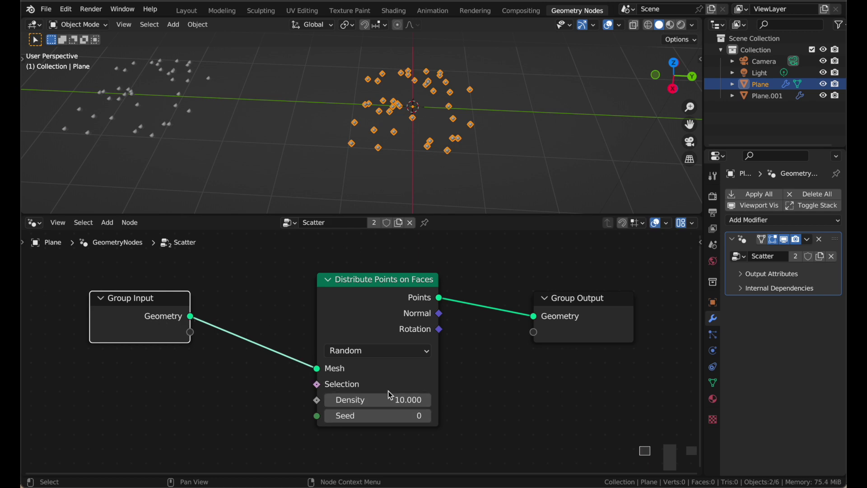
click(405, 291)
drag(405, 291, 369, 291)
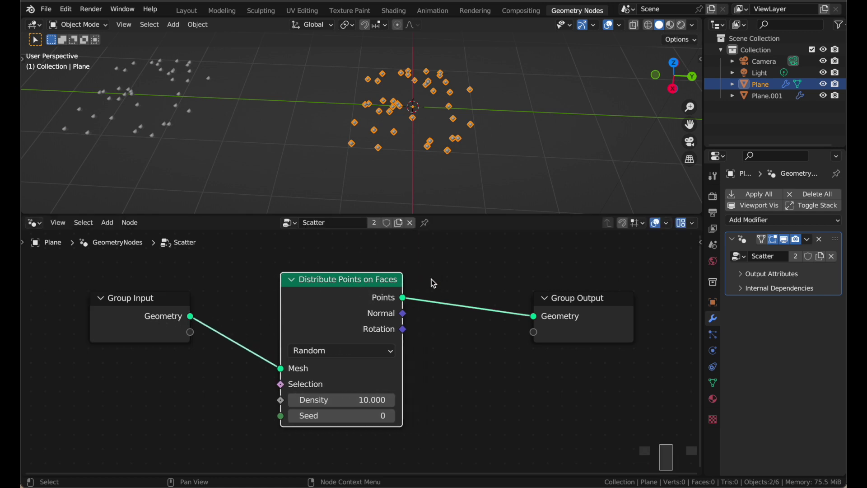
drag(551, 333, 603, 333)
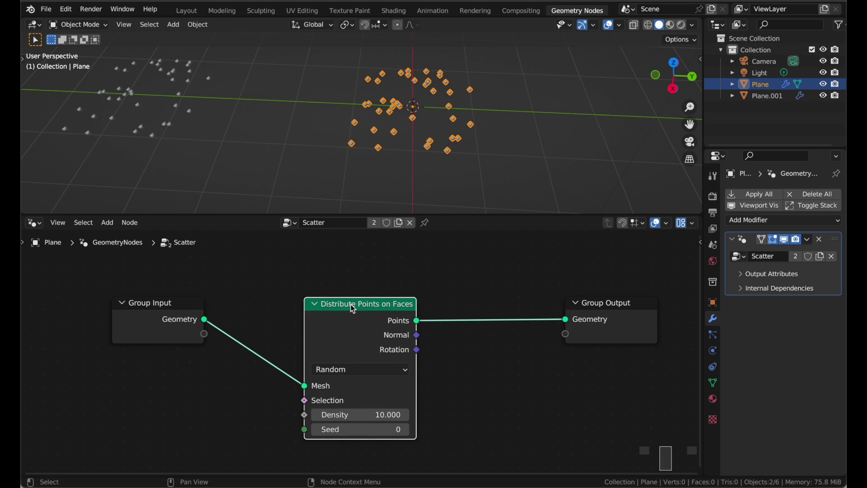
Step: Widen the gaps on both sides of Distribute Points on Faces by moving Group Input and Group Output farther away from it
middle_drag(416, 129, 379, 140)
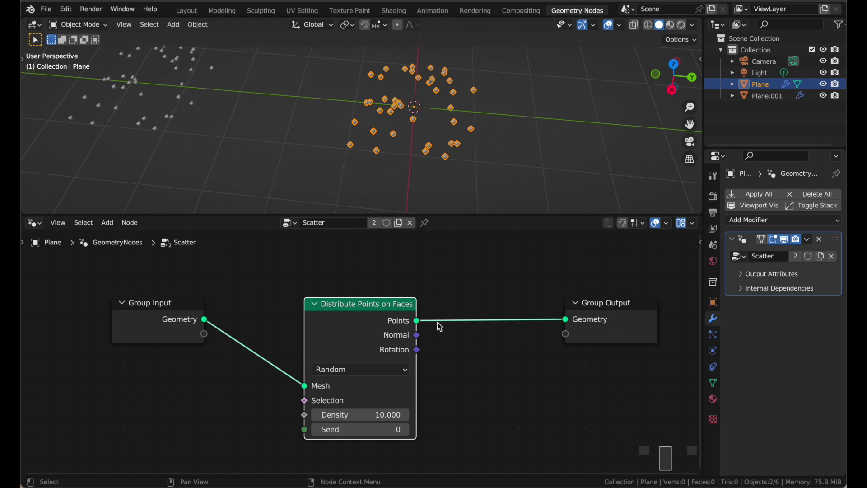
scroll(163, 326, up, 1)
drag(165, 325, 137, 325)
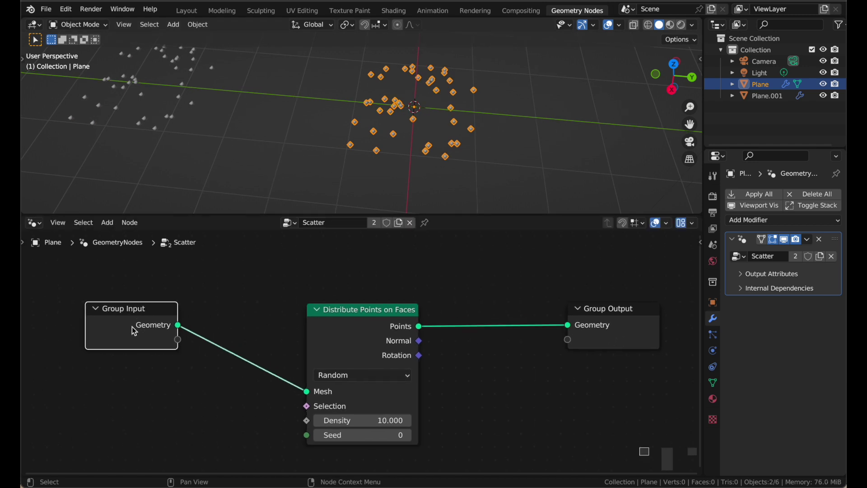
scroll(177, 325, up, 2)
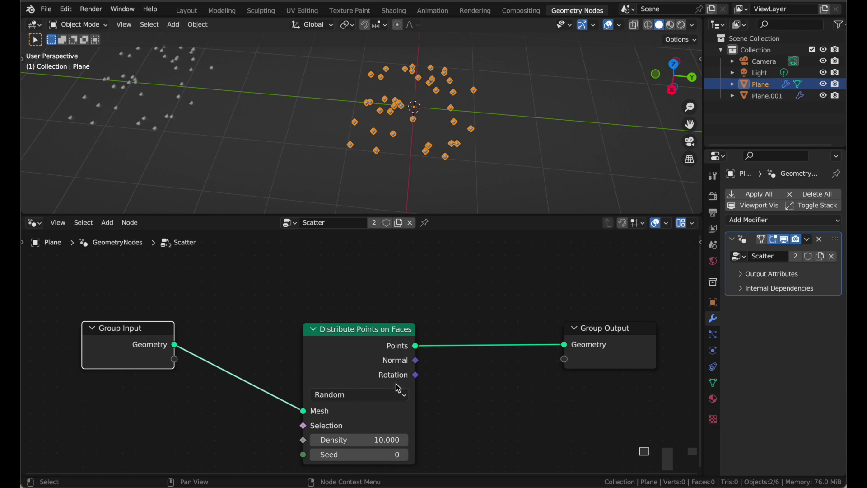
scroll(535, 346, down, 1)
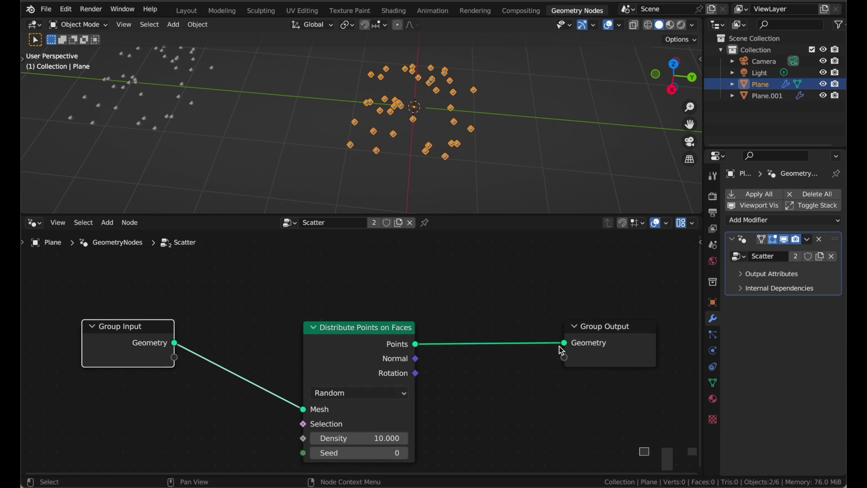
scroll(559, 346, right, 4)
drag(583, 346, 648, 347)
click(521, 320)
scroll(158, 367, down, 1)
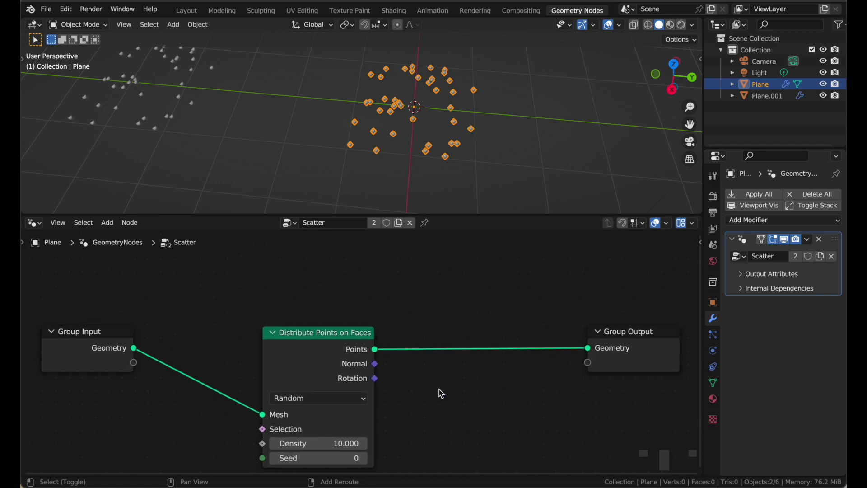
Step: Insert a Join Geometry node on the link between Distribute Points on Faces and Group Output
key(shift+a)
click(388, 261)
text(join)
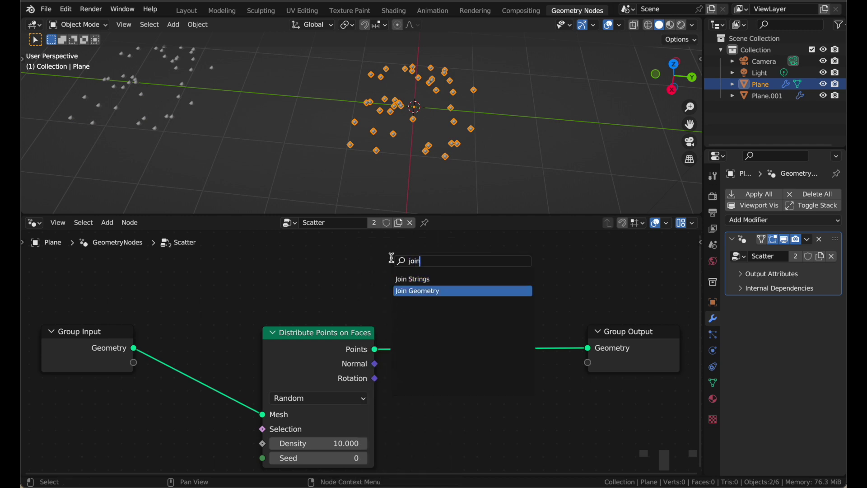
key(Return)
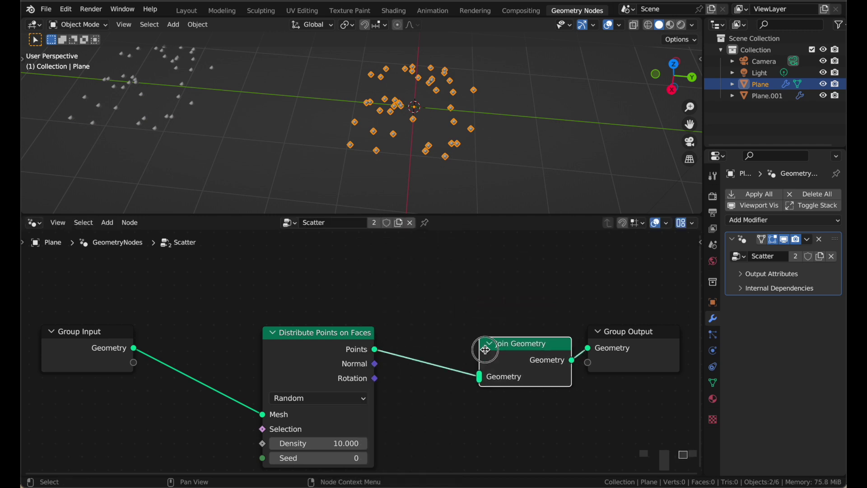
click(456, 348)
Step: Lower the Distribute Points on Faces node and connect Group Input's Geometry to Join Geometry so the original plane is included
drag(301, 336, 274, 404)
scroll(274, 404, down, 3)
drag(145, 292, 457, 324)
drag(315, 350, 300, 350)
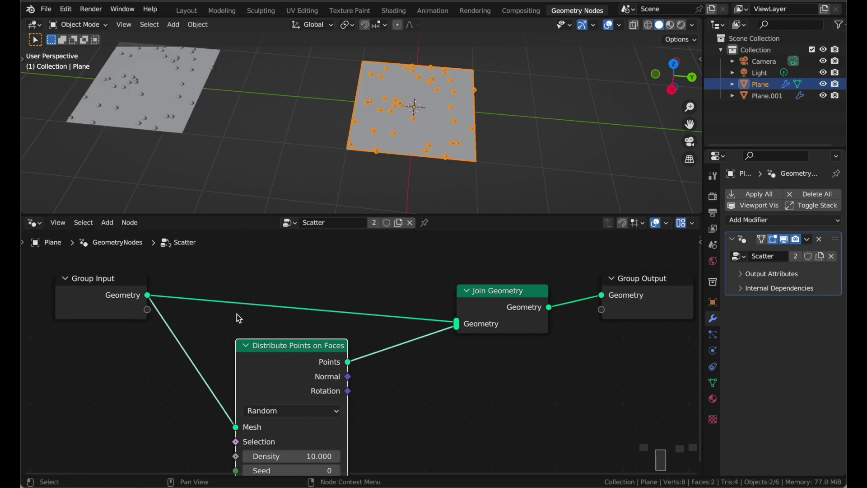
Step: Line up the Group Input, Join Geometry and Group Output nodes in a row above Distribute Points on Faces
scroll(237, 313, left, 2)
scroll(236, 314, down, 2)
drag(116, 282, 117, 288)
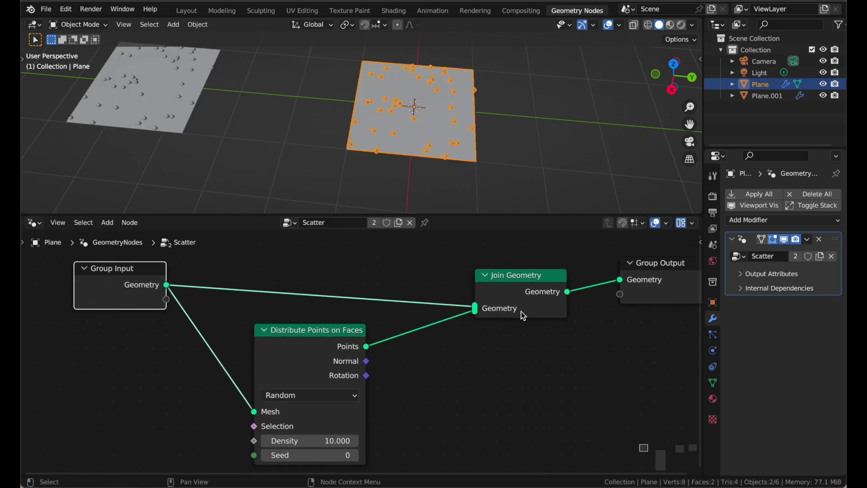
drag(532, 276, 538, 267)
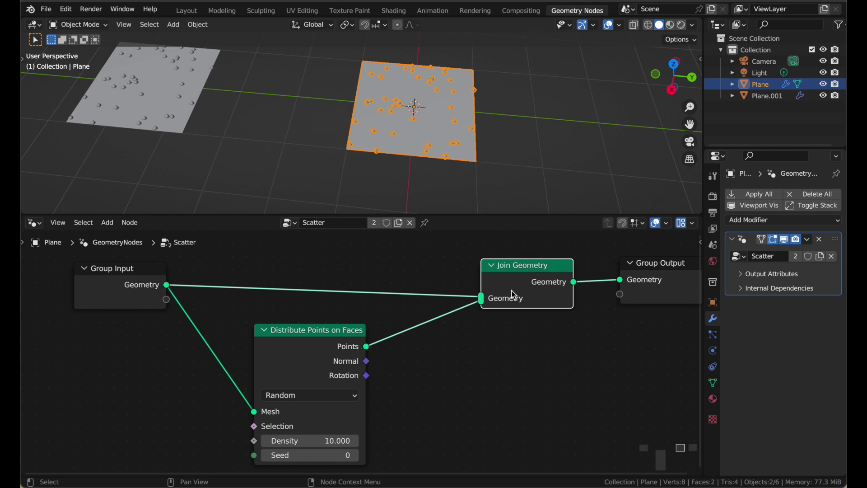
drag(651, 266, 636, 271)
Step: Examine from several angles how the points are distributed over the original plane's surface
click(345, 127)
scroll(435, 117, up, 3)
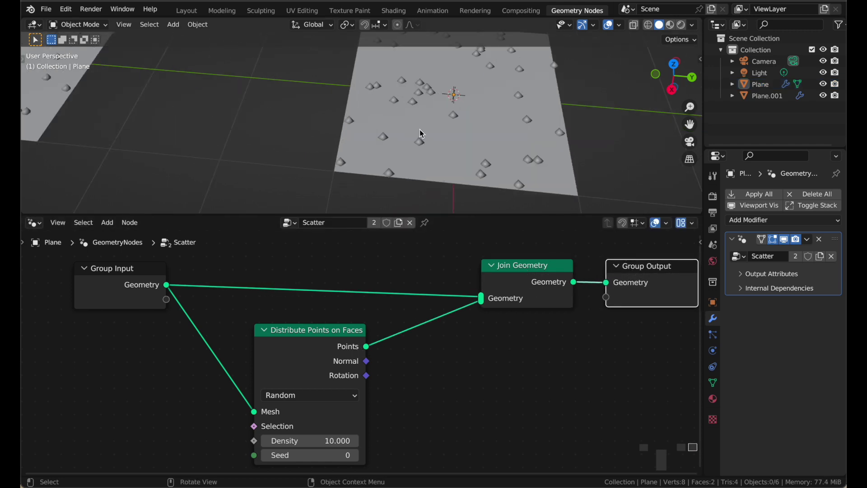
shift+middle_drag(419, 129, 389, 148)
scroll(381, 167, down, 1)
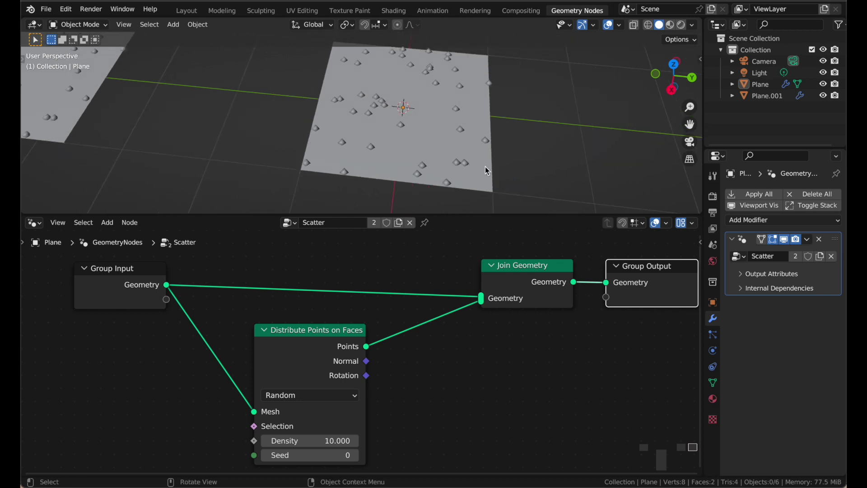
middle_drag(499, 136, 471, 140)
scroll(470, 140, down, 3)
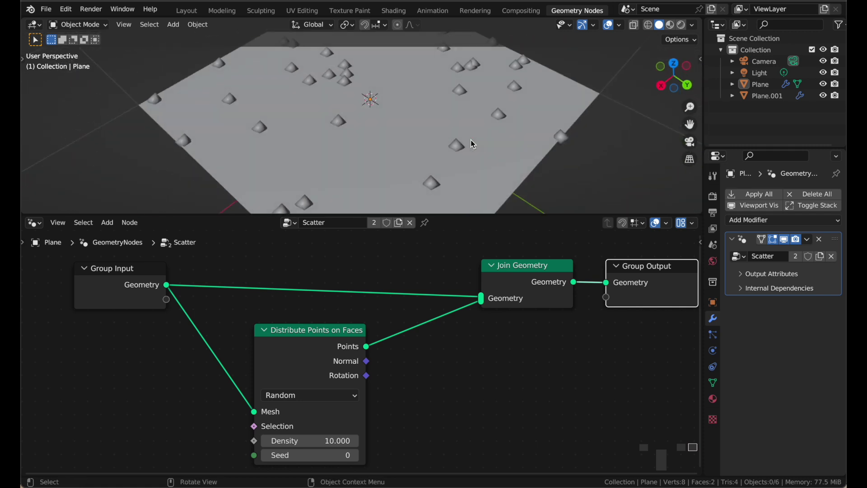
scroll(470, 140, down, 2)
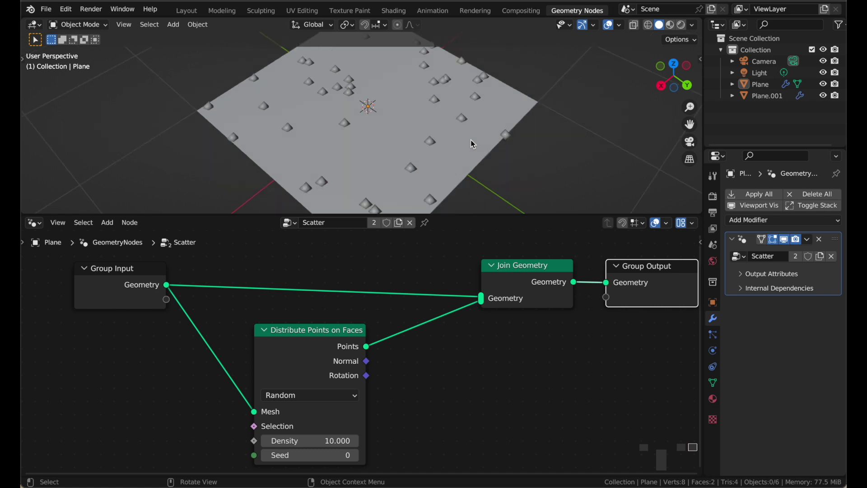
middle_drag(470, 140, 471, 140)
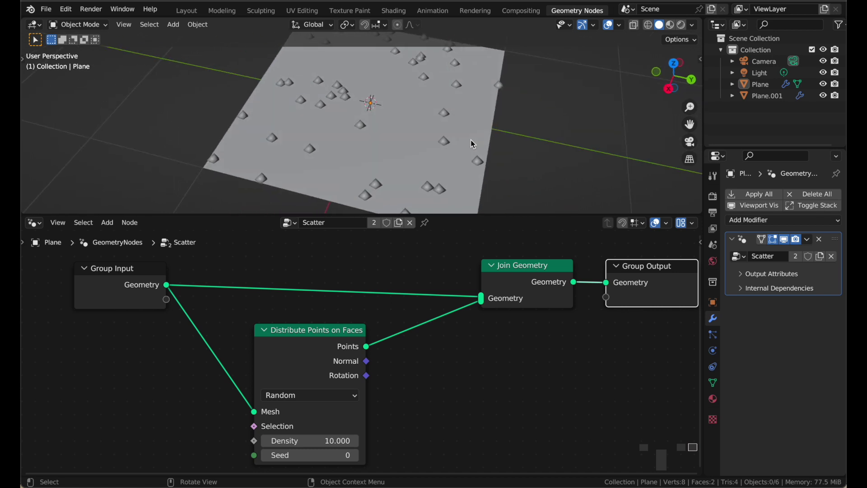
scroll(494, 374, down, 2)
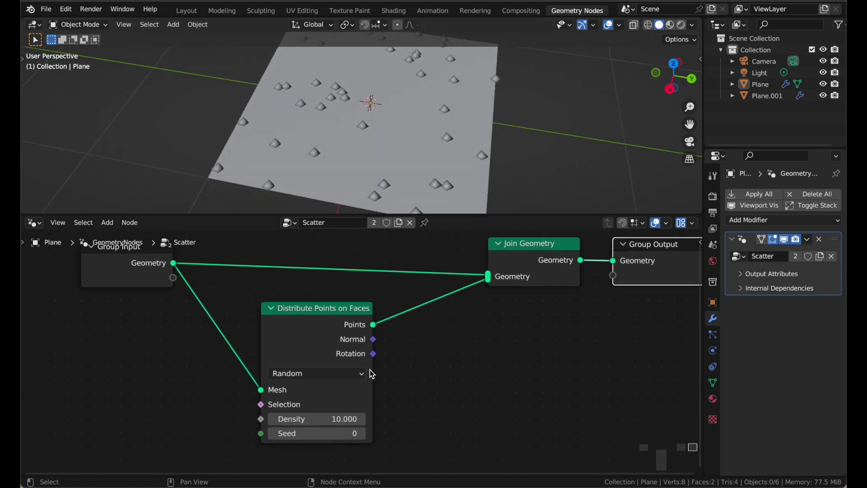
Step: Set the Distribute Points on Faces node's Density to 51.6 and its Seed to 18
drag(302, 416, 433, 416)
click(366, 432)
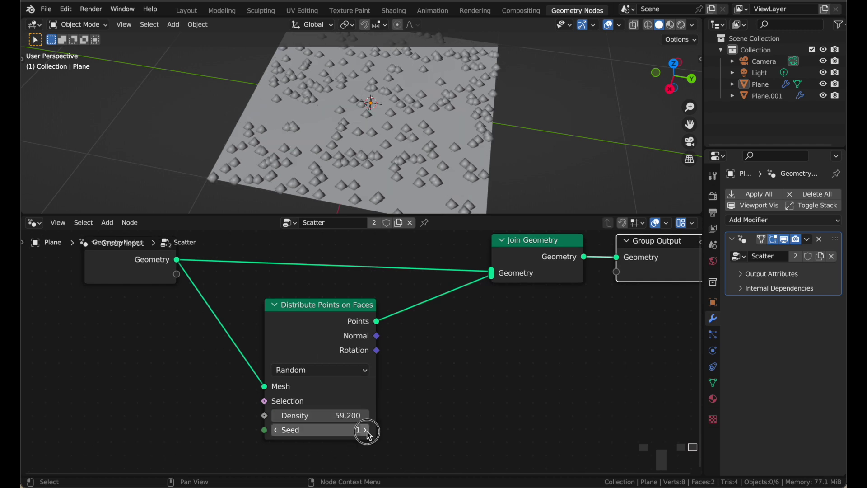
click(366, 432)
click(367, 431)
click(367, 432)
triple_click(366, 430)
triple_click(366, 430)
triple_click(366, 430)
triple_click(366, 430)
click(366, 430)
click(366, 430)
scroll(281, 354, down, 2)
drag(319, 417, 300, 416)
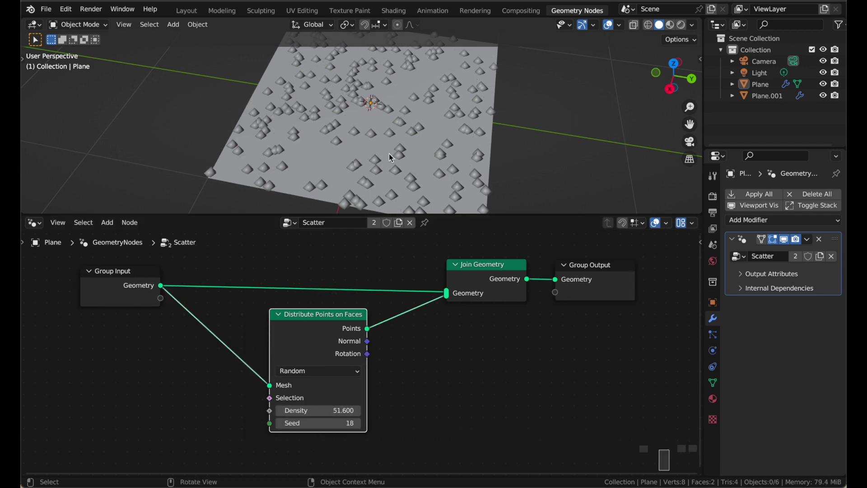
Step: Move Group Input aside and connect the Distribute Points on Faces node's Density to a new Group Input socket
scroll(391, 158, down, 5)
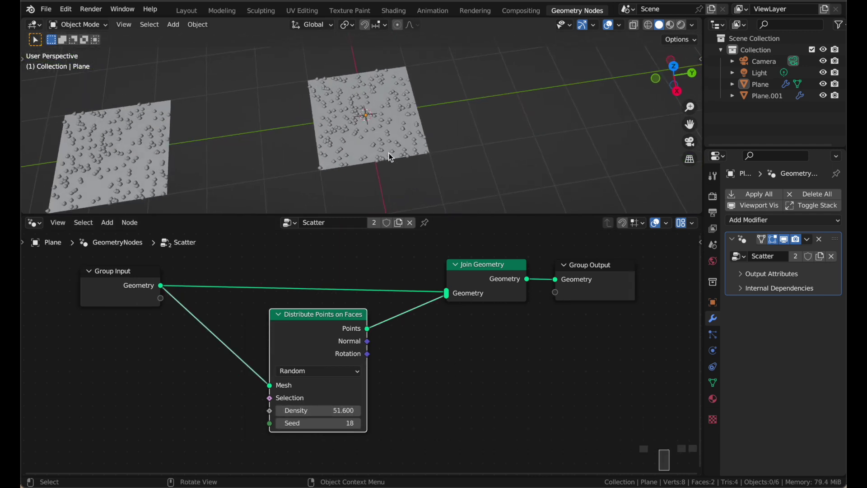
middle_drag(391, 155, 350, 128)
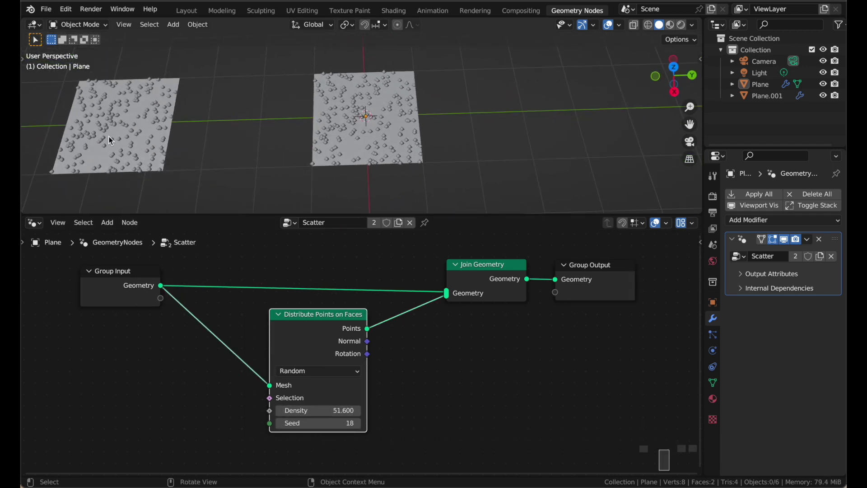
drag(131, 289, 110, 300)
drag(270, 413, 141, 309)
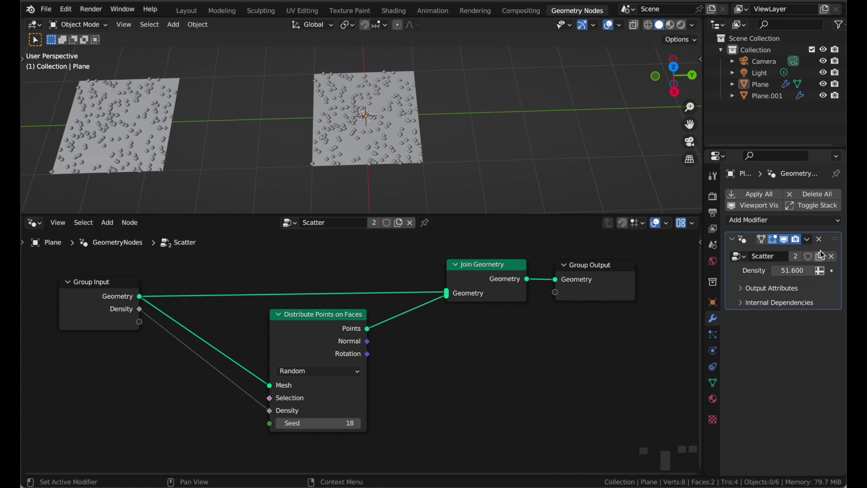
Step: Set the Scatter modifier's Density to 43.38 on Plane and 12.32 on Plane.001, and deselect the plane
drag(793, 270, 772, 271)
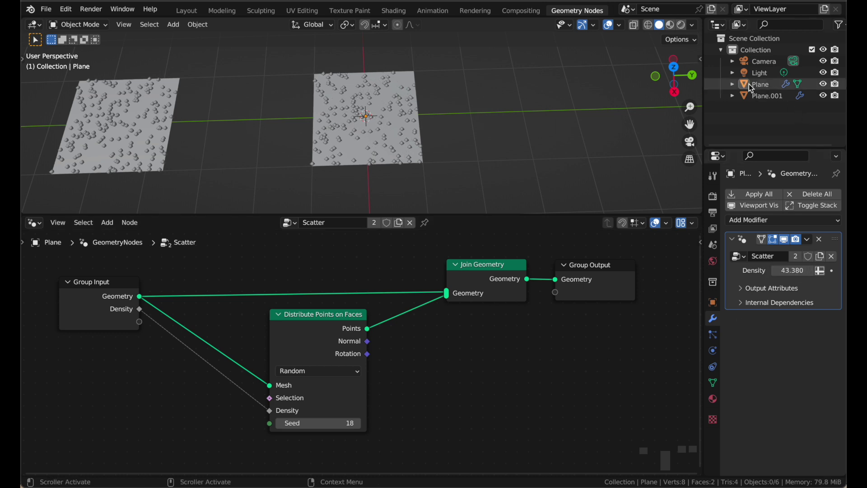
click(106, 130)
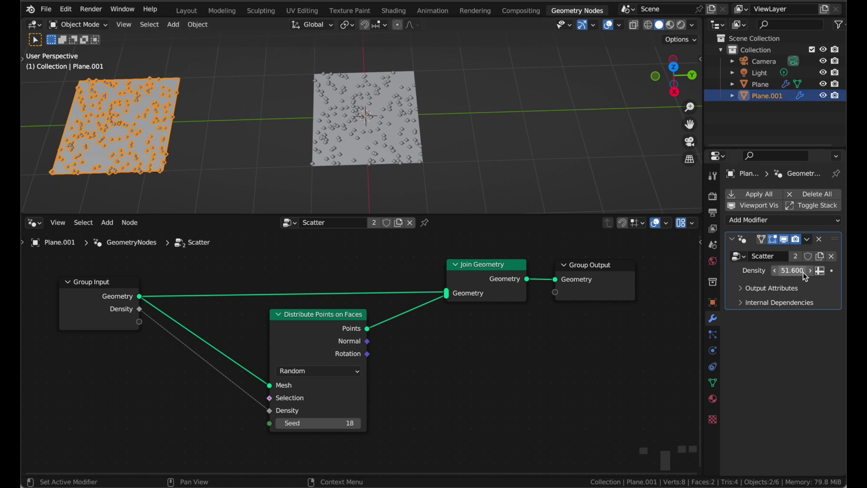
drag(805, 276, 786, 276)
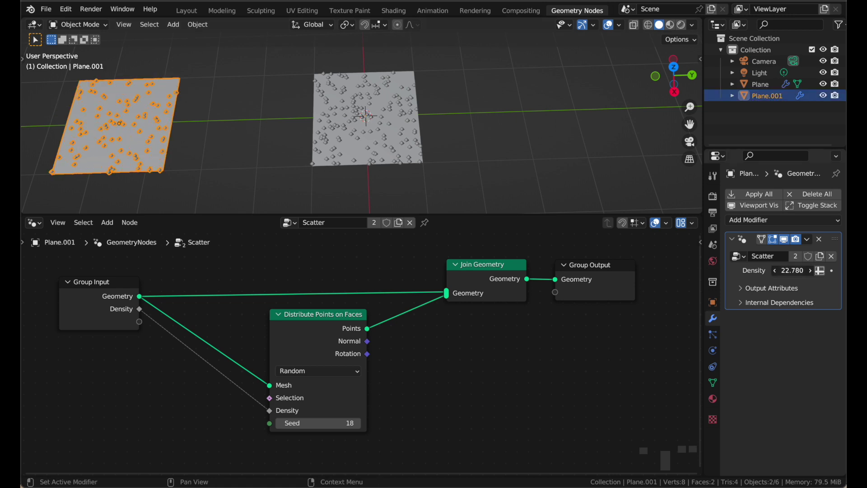
click(548, 113)
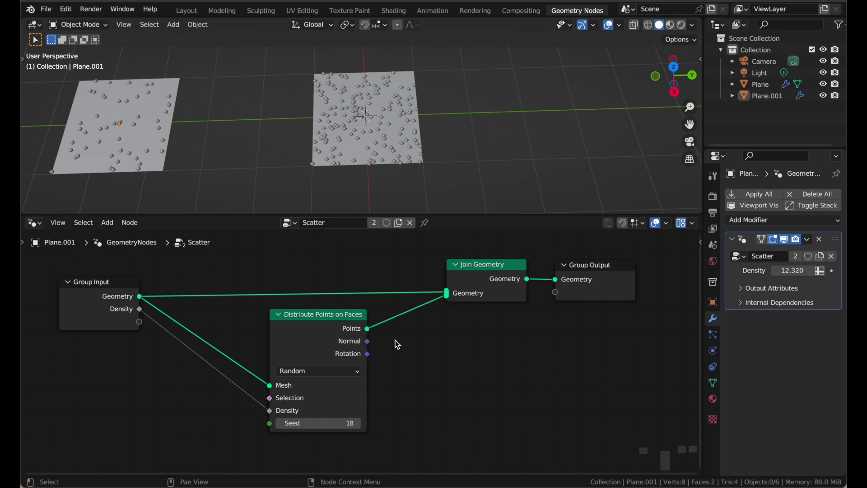
Step: Move Distribute Points on Faces closer to Group Input and shift Join Geometry with Group Output away to leave a wide gap
middle_drag(480, 153, 476, 153)
scroll(286, 375, down, 1)
drag(301, 330, 270, 335)
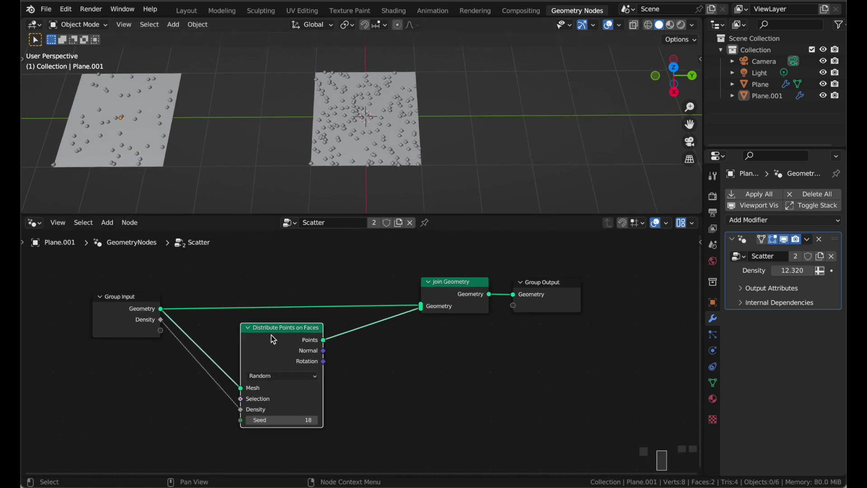
scroll(270, 335, up, 1)
drag(631, 360, 434, 282)
key(g)
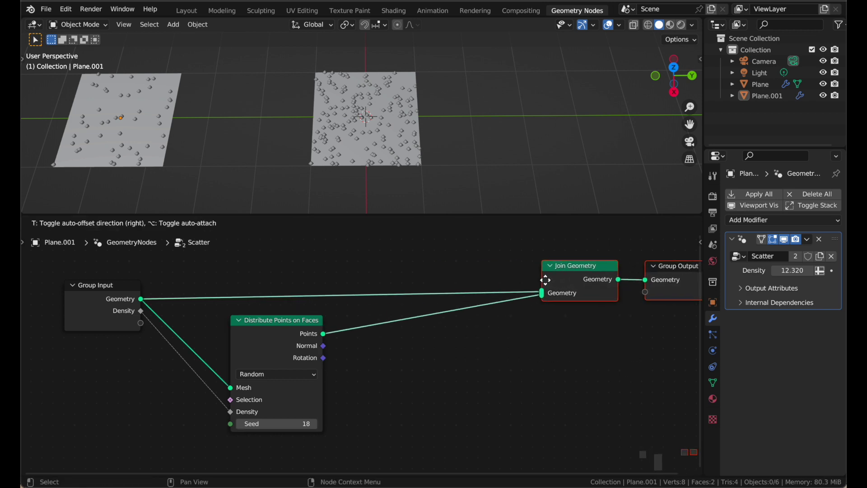
drag(545, 280, 530, 280)
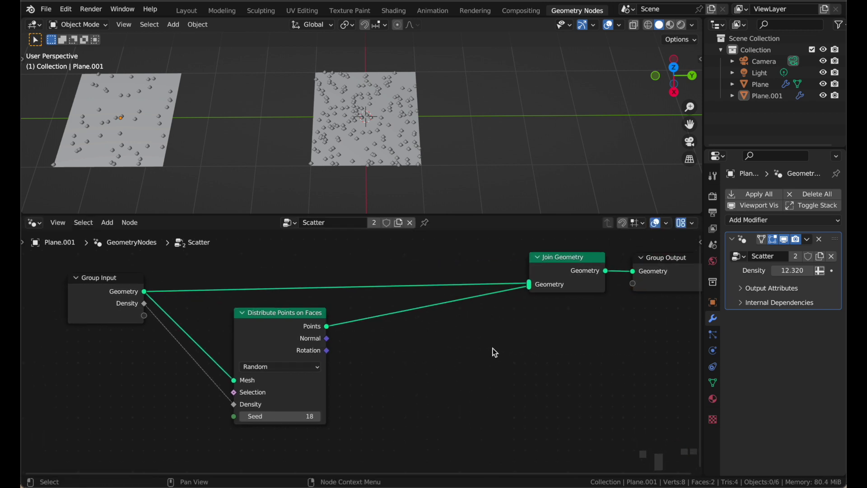
Step: Insert an Instance on Points node on the link between Distribute Points on Faces and Join Geometry
scroll(469, 155, up, 2)
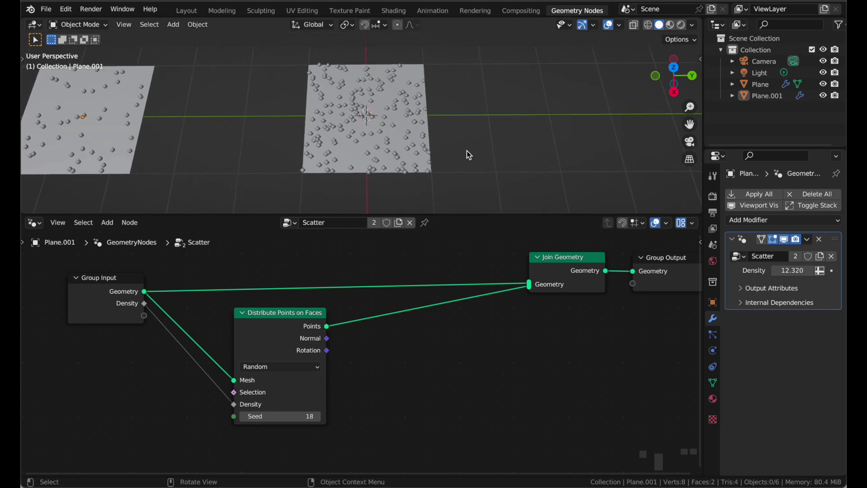
middle_drag(469, 155, 463, 150)
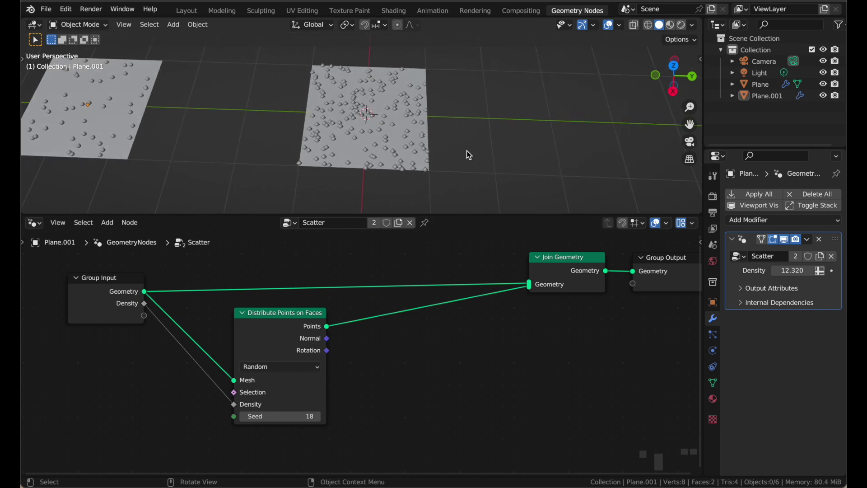
scroll(439, 372, up, 1)
key(shift+a)
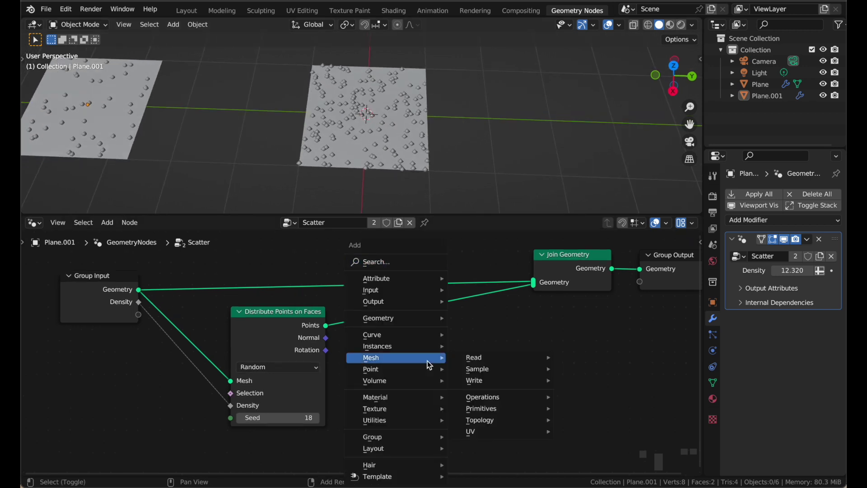
mouse_move(425, 346)
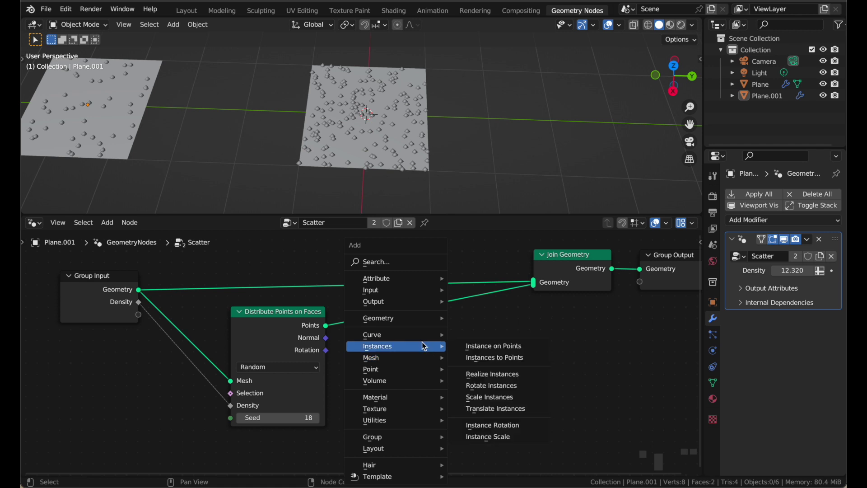
click(522, 350)
click(389, 302)
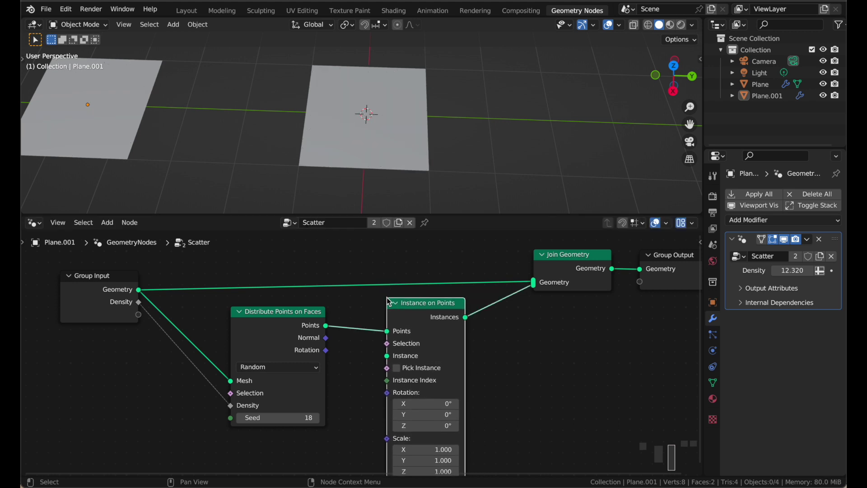
scroll(387, 298, down, 1)
scroll(444, 354, down, 2)
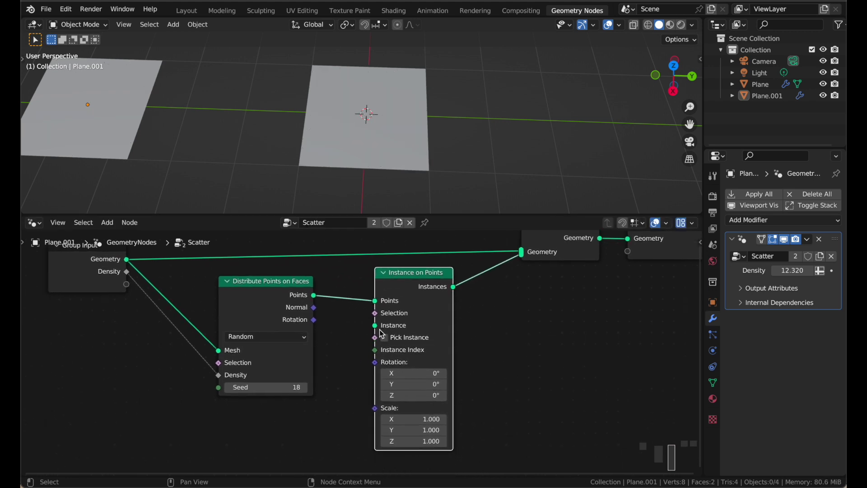
drag(416, 274, 414, 279)
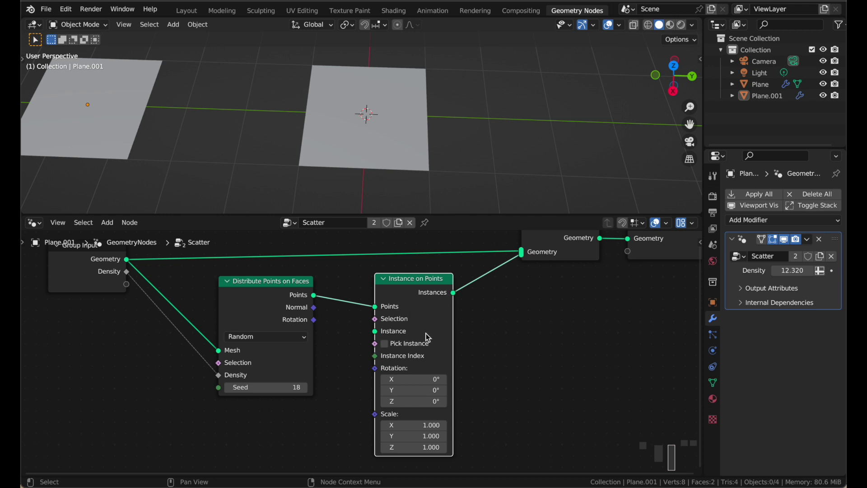
Step: Add a Cube mesh primitive node below Distribute Points on Faces and connect its Mesh to Instance on Points' Instance input
mouse_move(427, 334)
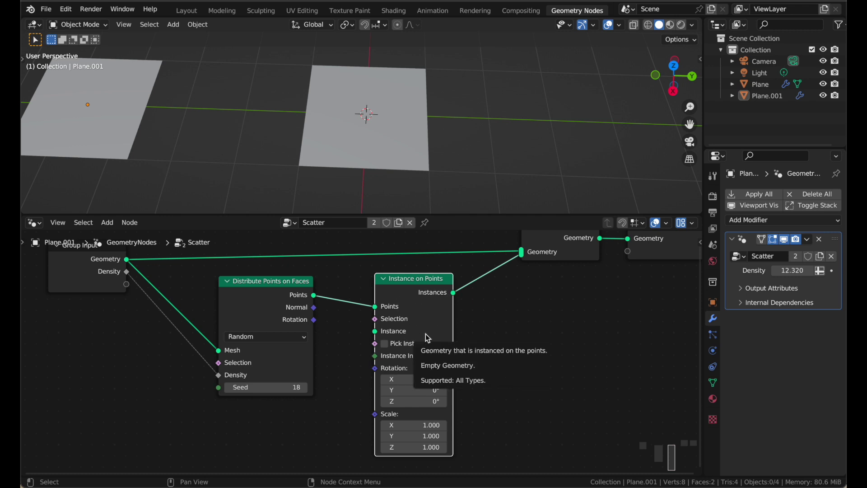
scroll(426, 334, down, 2)
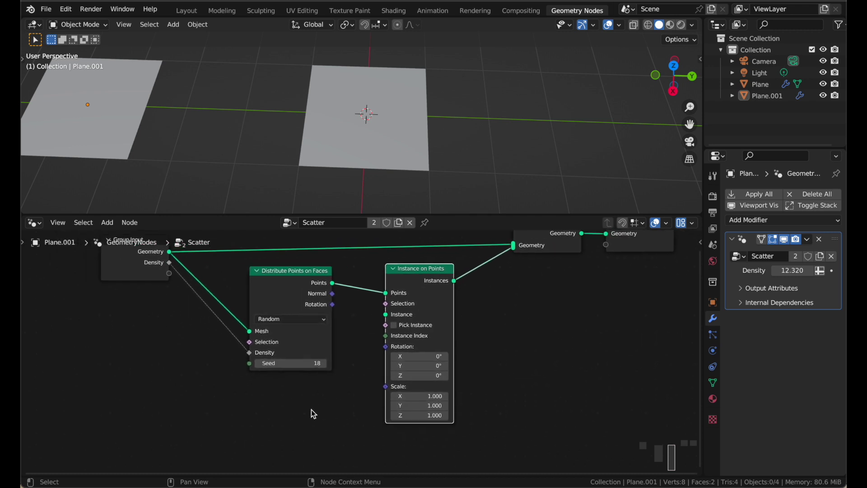
scroll(311, 410, right, 2)
scroll(316, 406, down, 1)
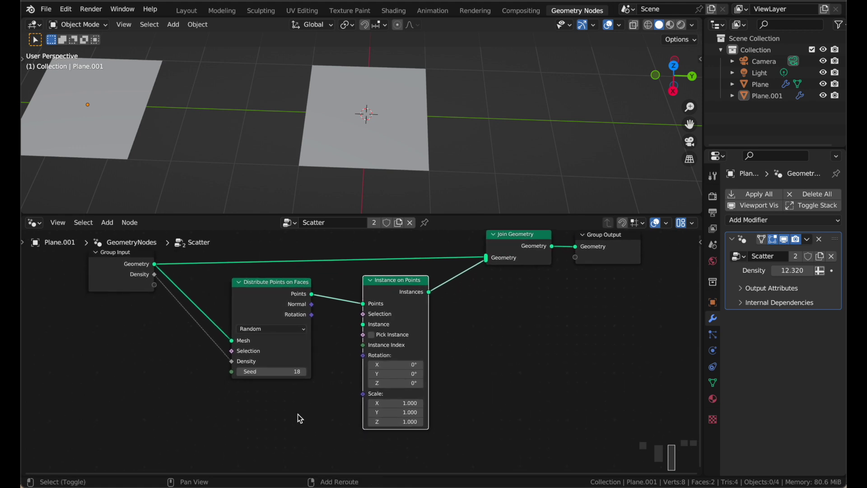
key(shift+a)
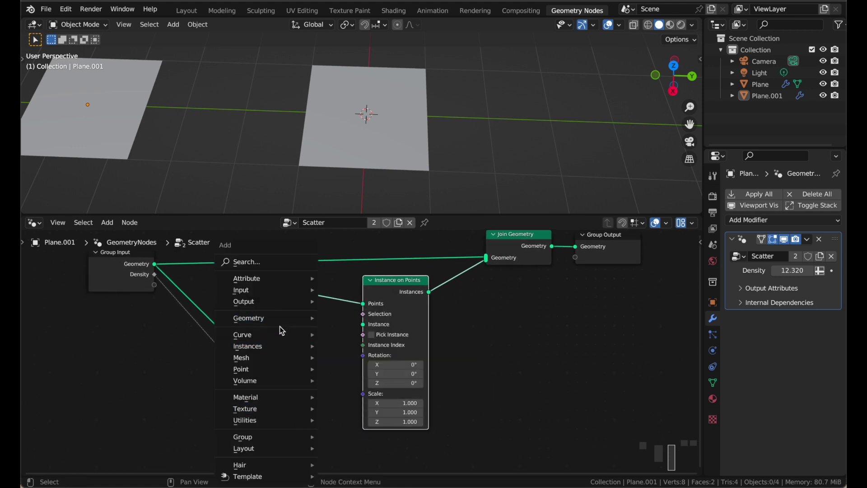
mouse_move(264, 362)
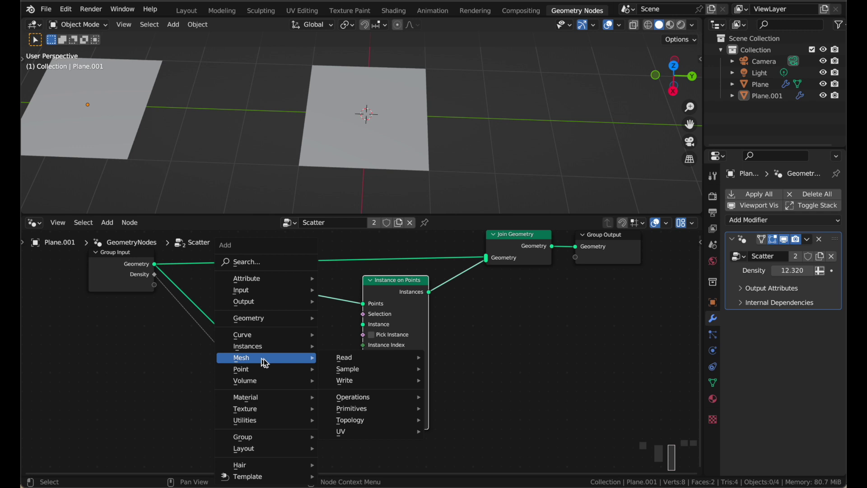
mouse_move(412, 409)
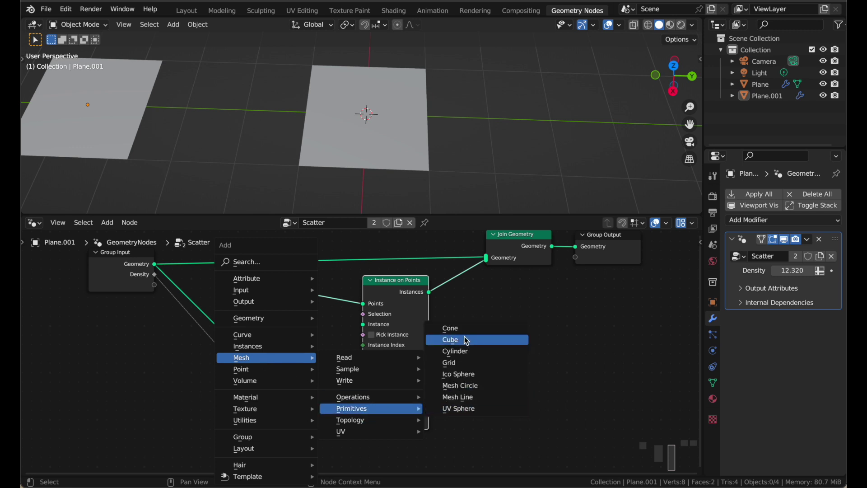
click(466, 341)
click(312, 405)
drag(312, 404, 366, 326)
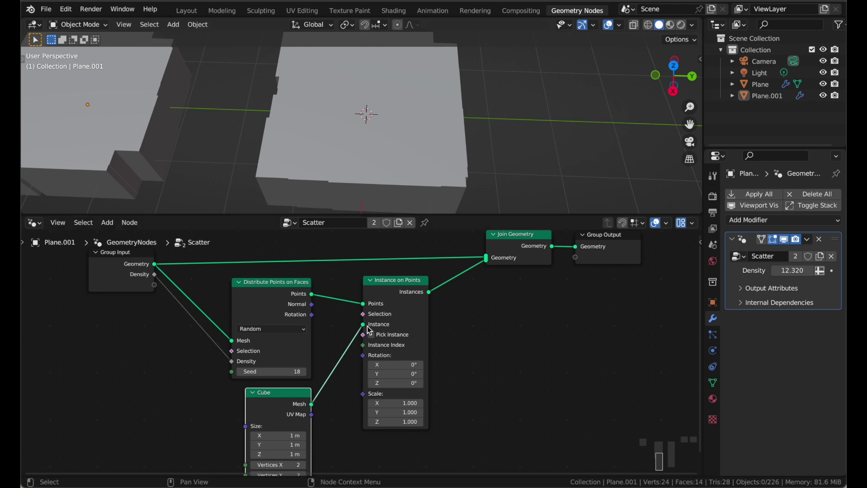
Step: Set the Cube node's X, Y and Z size to 0.1 m
scroll(339, 326, down, 1)
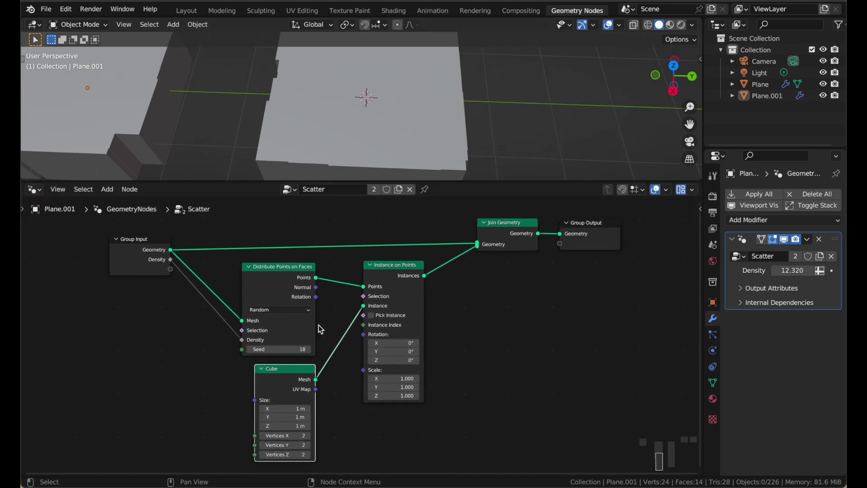
scroll(319, 324, right, 1)
scroll(319, 326, up, 2)
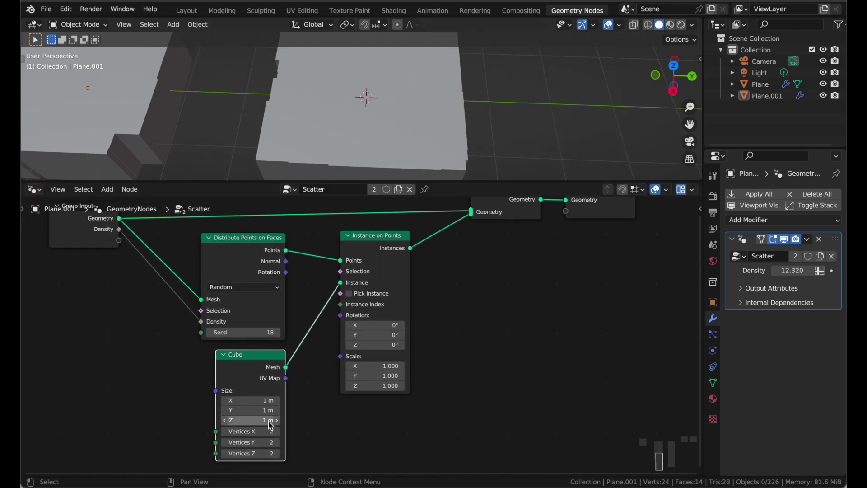
scroll(271, 423, up, 1)
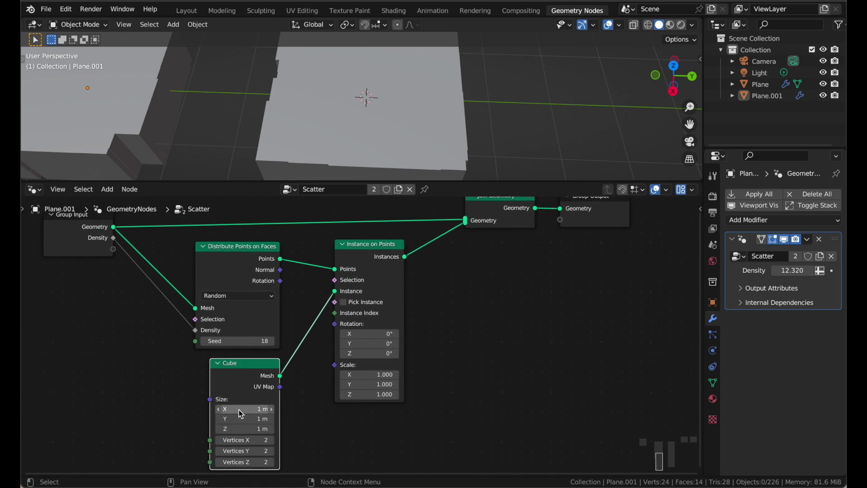
drag(239, 409, 238, 429)
text(0.1)
key(Return)
Step: Enable Cavity in the viewport shading options so the edges of the scattered cubes stand out
middle_drag(397, 107, 521, 104)
scroll(374, 107, up, 4)
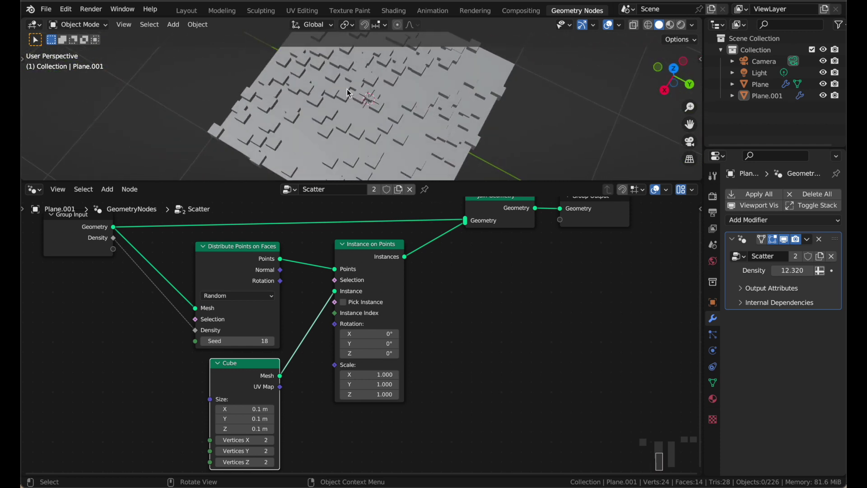
middle_drag(347, 90, 348, 90)
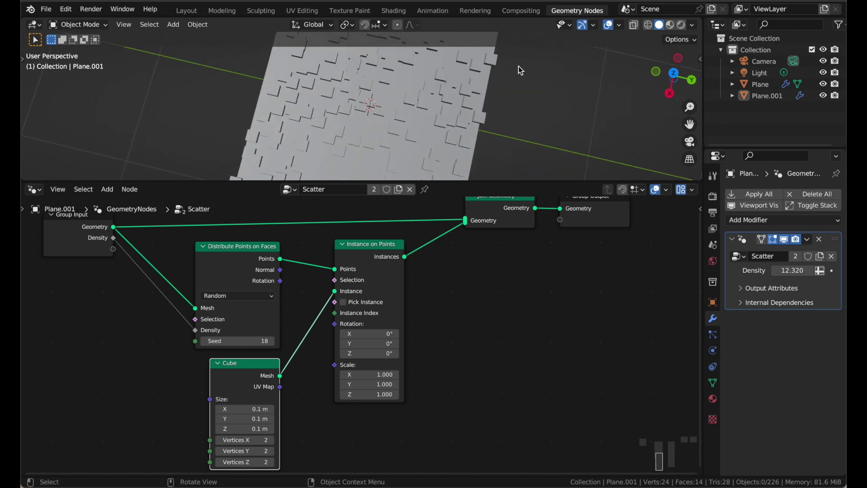
click(693, 27)
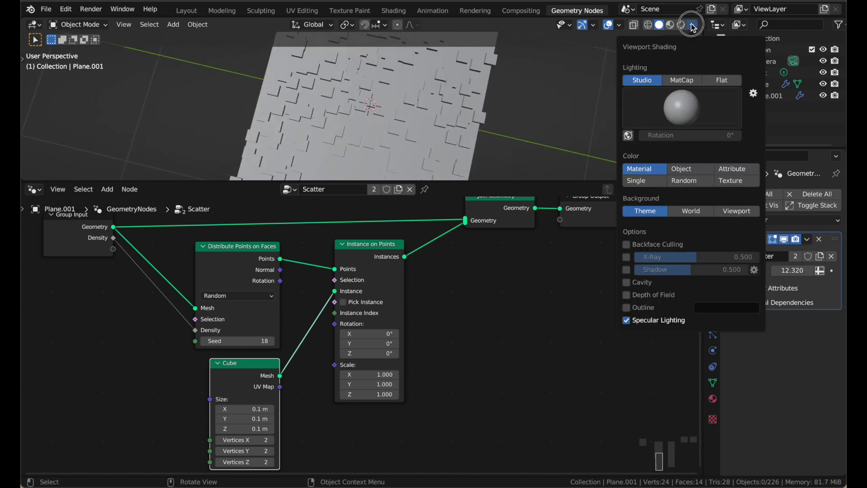
click(631, 289)
Step: Examine the cubes scattered on both planes up close and from farther away, and review the node chain
scroll(484, 113, up, 6)
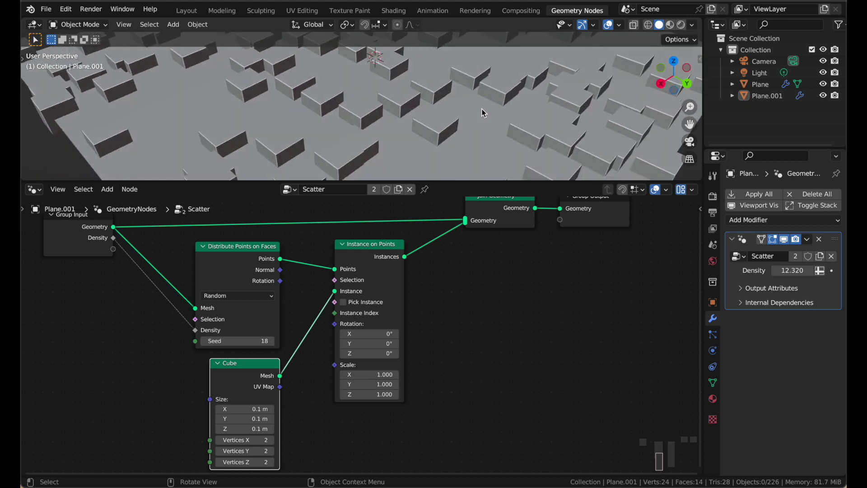
scroll(484, 113, down, 6)
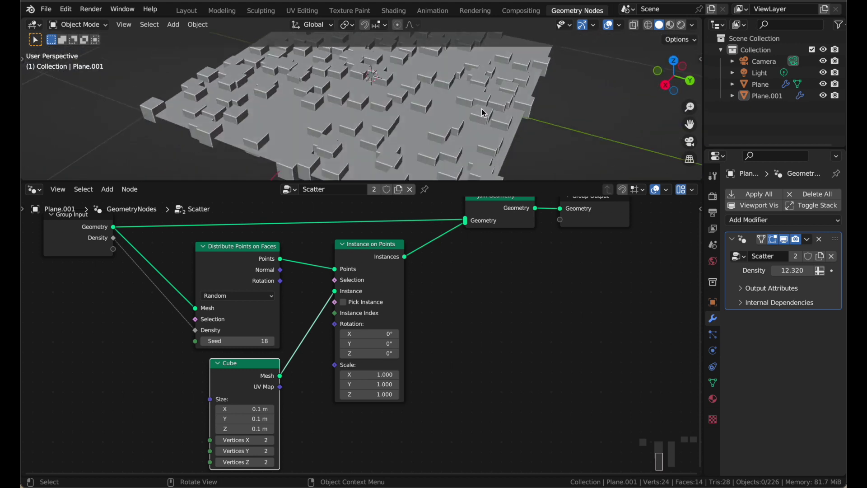
scroll(483, 113, down, 5)
scroll(483, 112, up, 5)
scroll(449, 226, down, 1)
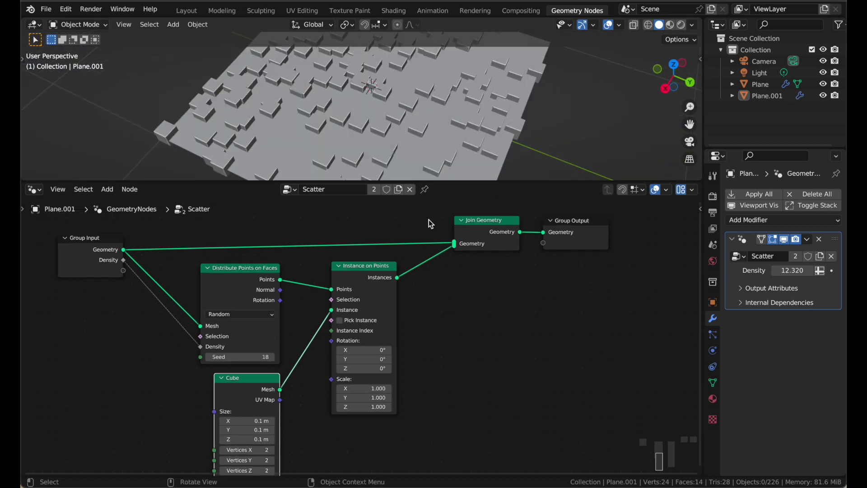
scroll(541, 271, right, 1)
scroll(541, 271, left, 1)
scroll(540, 271, down, 1)
scroll(541, 270, right, 1)
scroll(540, 271, up, 1)
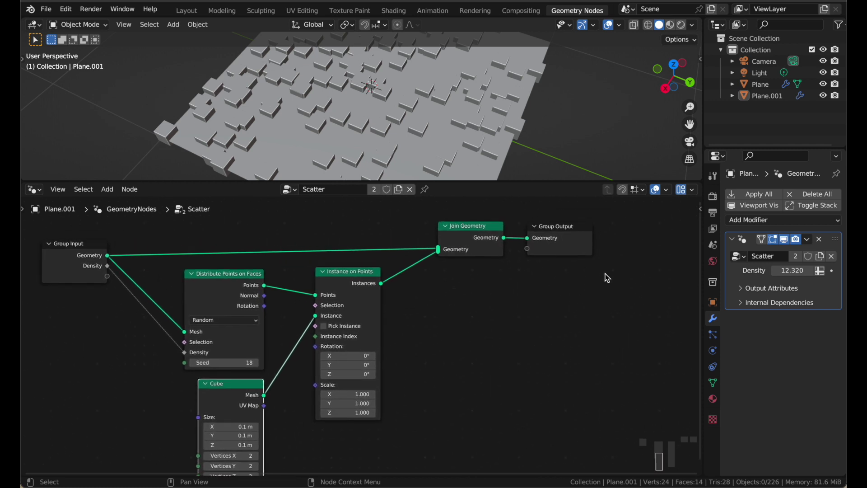
scroll(381, 67, left, 5)
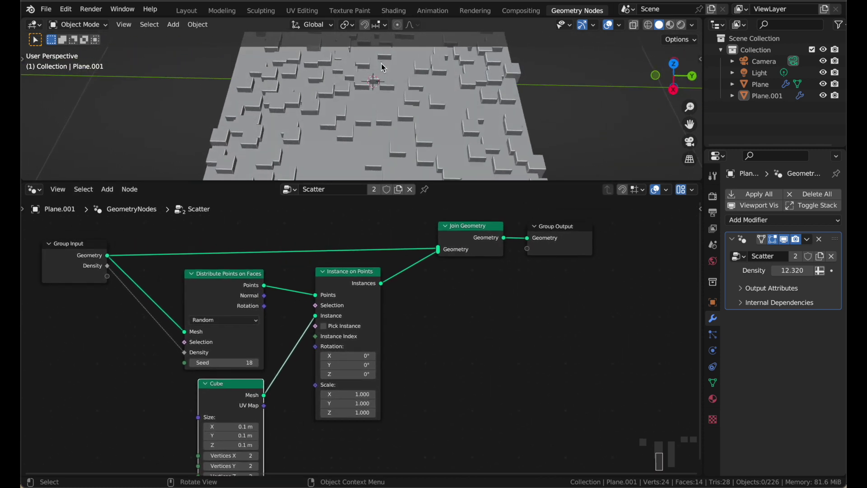
scroll(381, 68, down, 4)
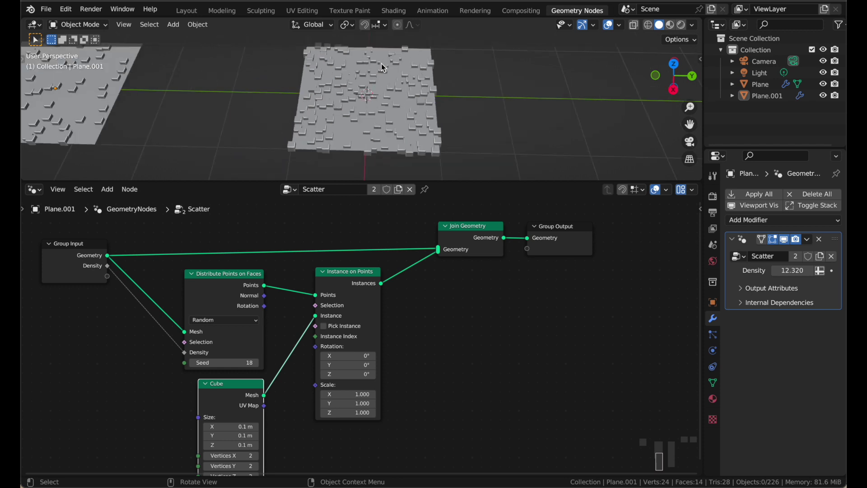
scroll(381, 68, up, 3)
middle_drag(419, 292, 392, 277)
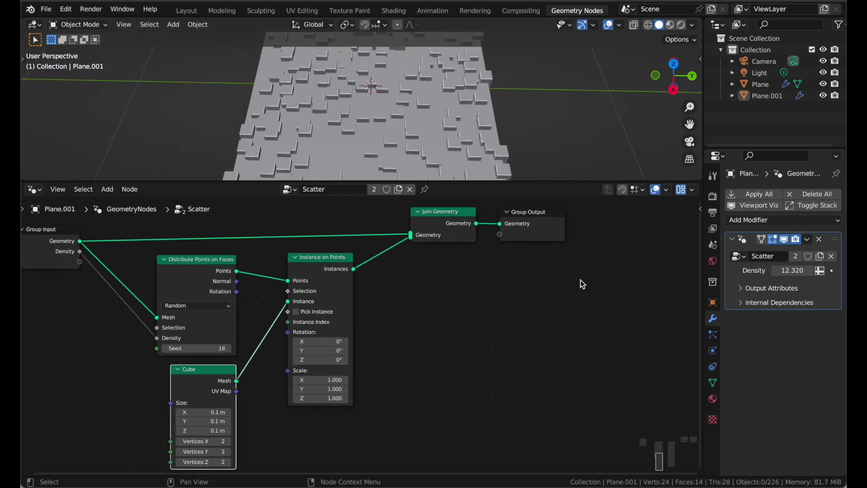
Step: Move Instance on Points, Join Geometry and Group Output farther from the Cube node, and try instance rotations before resetting all Rotation axes to 0°
drag(607, 281, 334, 226)
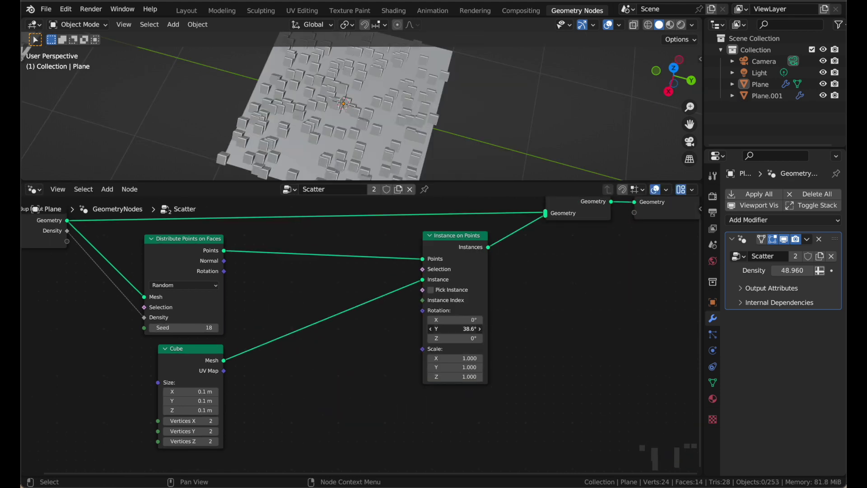
drag(456, 328, 475, 338)
drag(457, 319, 458, 338)
text(0)
key(Return)
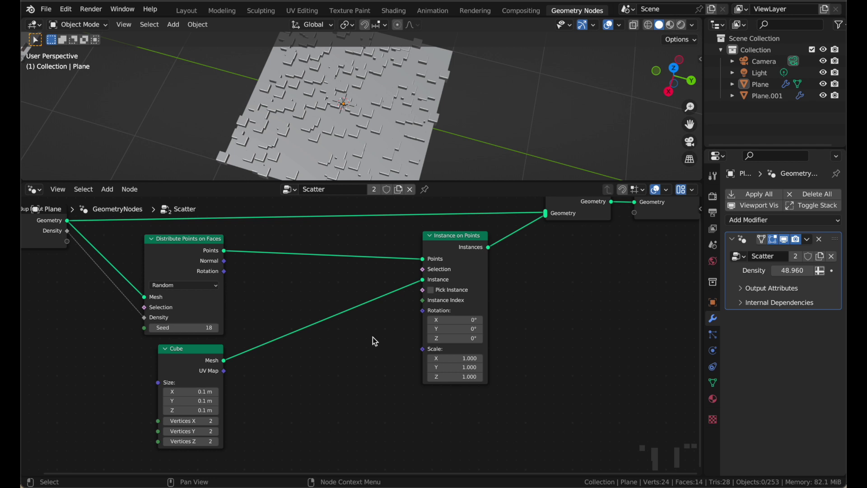
Step: Add a Random Value node below the link between Cube and Instance on Points and set its data type to Vector
key(shift+a)
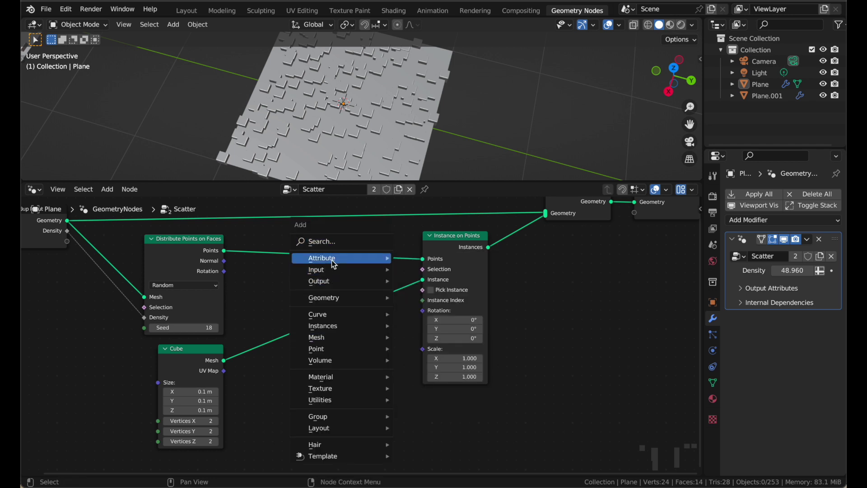
mouse_move(332, 349)
click(338, 240)
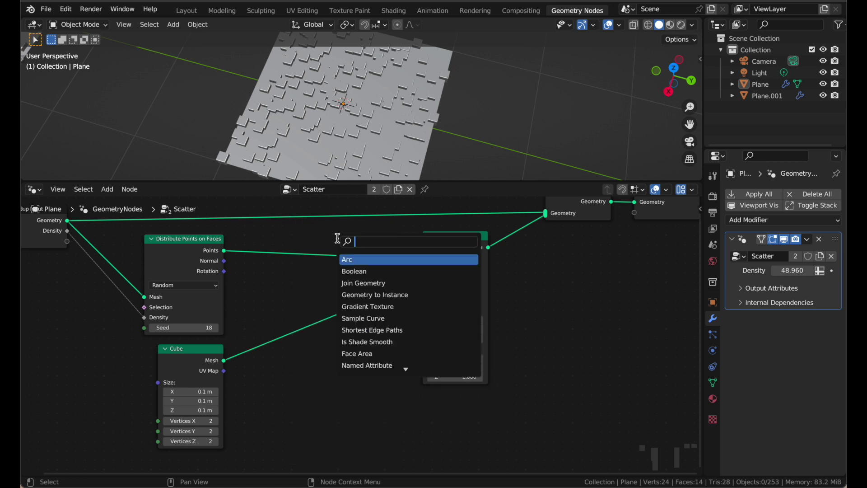
text(random)
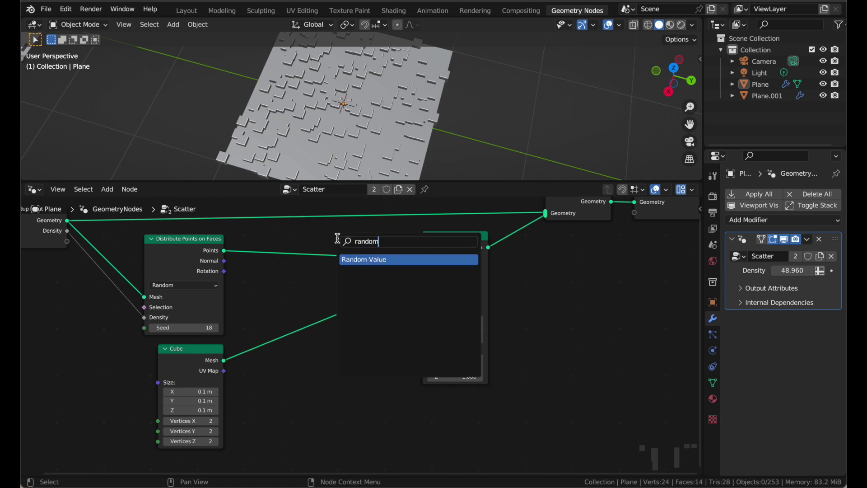
key(Return)
click(275, 367)
click(316, 383)
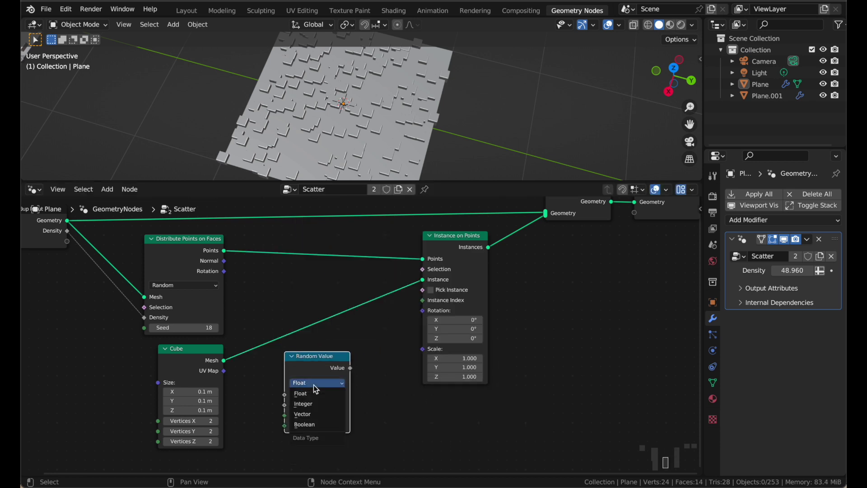
click(311, 414)
middle_drag(372, 400, 375, 387)
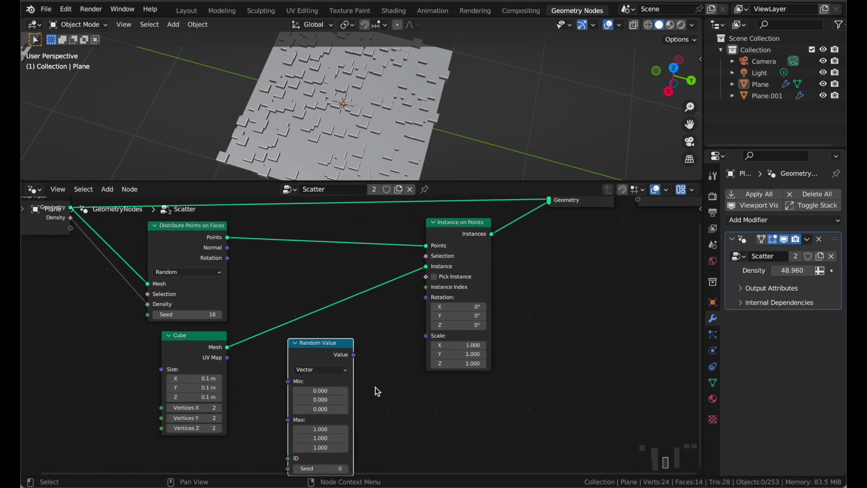
Step: Connect the Random Value node's Value output to the Rotation input of Instance on Points and place the node closer to it
drag(310, 344, 318, 340)
scroll(318, 338, down, 2)
scroll(318, 338, right, 2)
scroll(313, 346, up, 1)
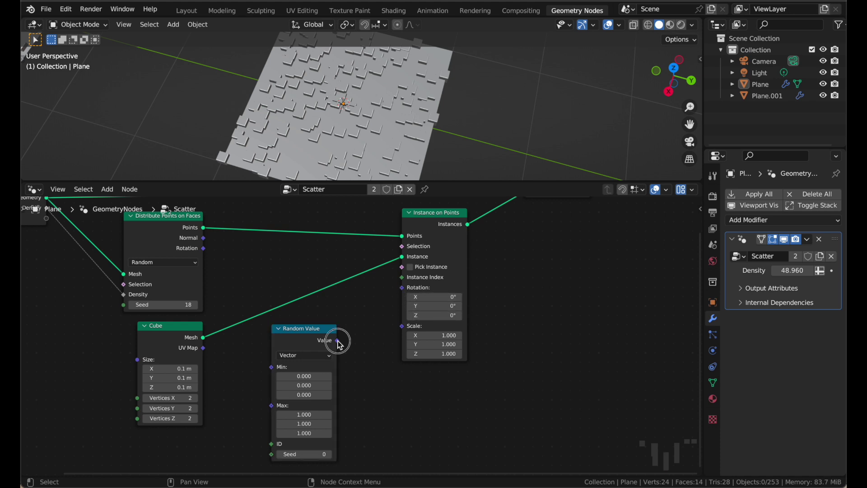
drag(337, 340, 401, 289)
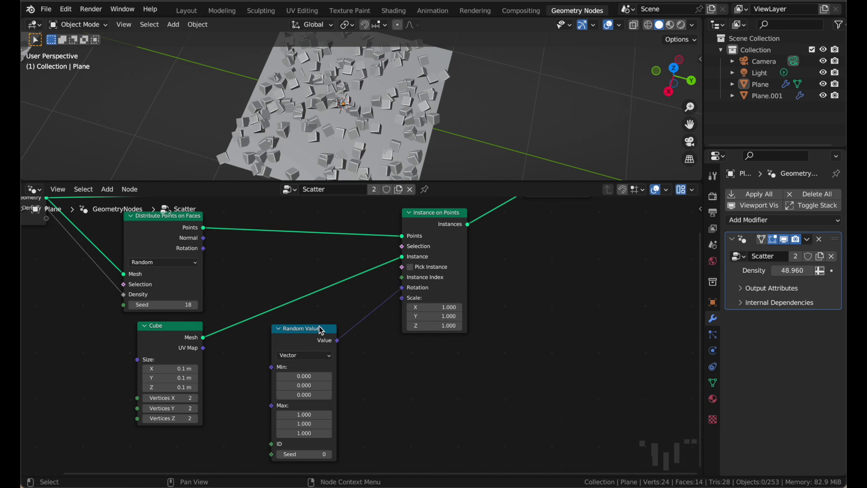
drag(319, 332, 347, 319)
Step: Examine the dashed link into Rotation and compare the diamond and round input sockets on Instance on Points
scroll(343, 321, up, 4)
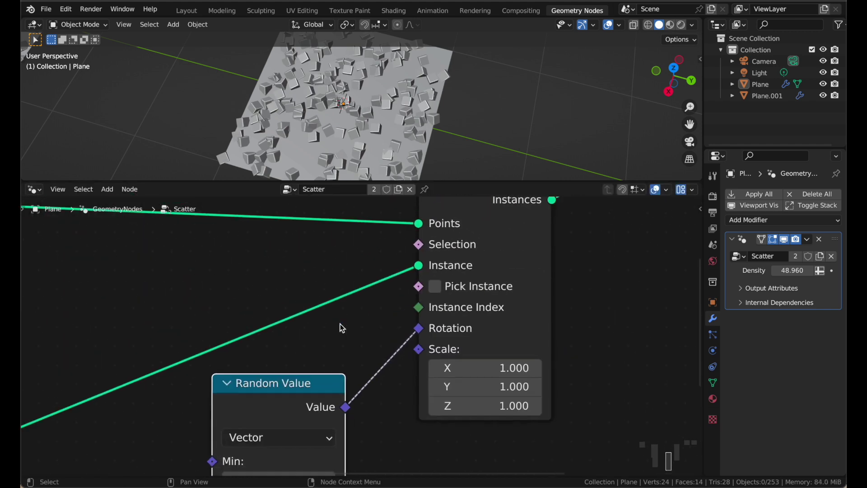
scroll(340, 324, down, 3)
drag(316, 351, 320, 344)
scroll(368, 343, up, 3)
scroll(367, 342, right, 3)
scroll(367, 343, up, 3)
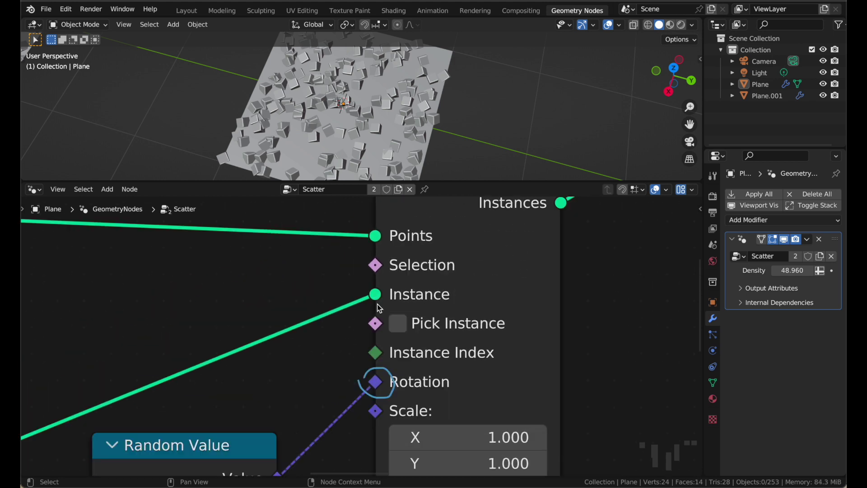
mouse_move(377, 271)
mouse_down()
mouse_move(357, 298)
mouse_move(383, 289)
mouse_up()
shift+scroll(318, 270, down, 1)
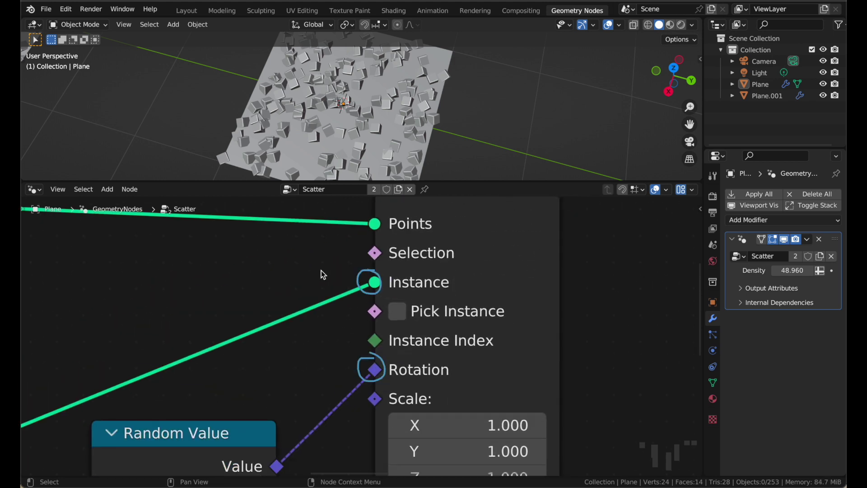
scroll(394, 276, down, 1)
scroll(386, 278, down, 5)
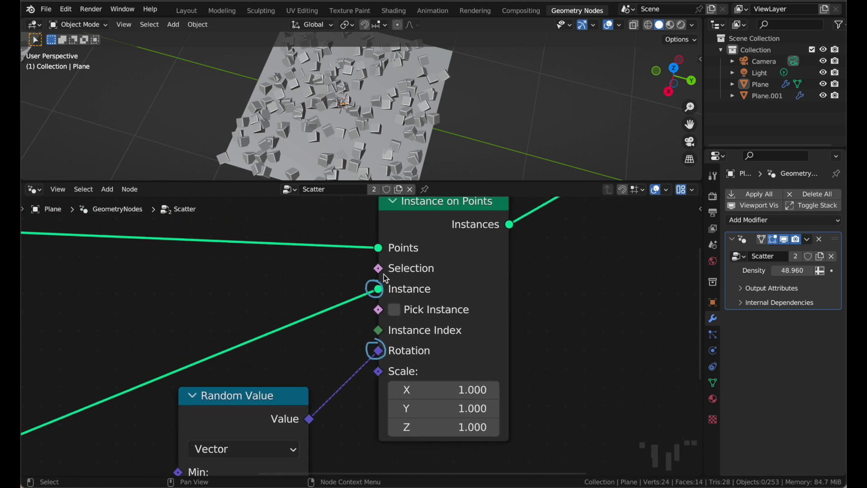
scroll(405, 248, left, 5)
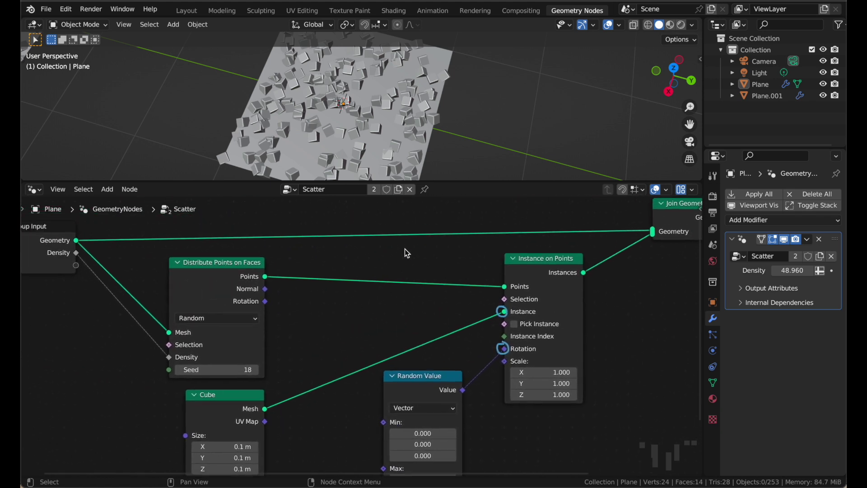
Step: Move the Distribute Points on Faces and Cube nodes slightly farther from Instance on Points, tracing the Points link between them
drag(222, 269, 205, 264)
mouse_move(253, 273)
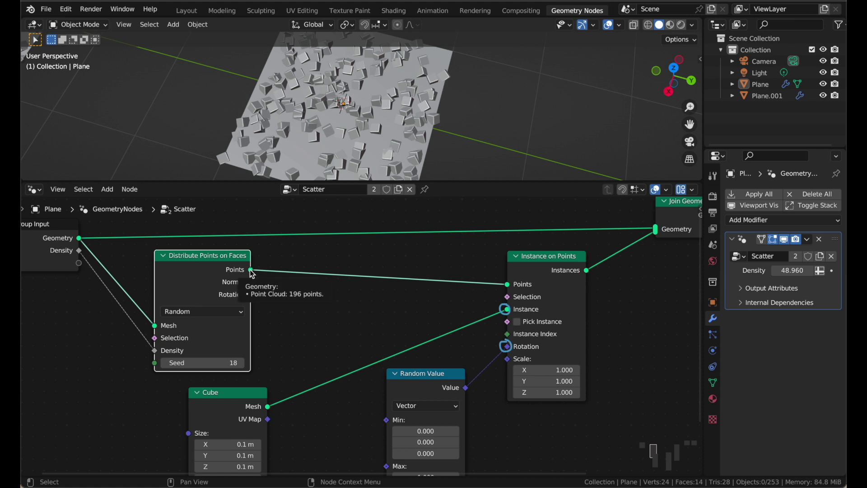
scroll(532, 314, up, 1)
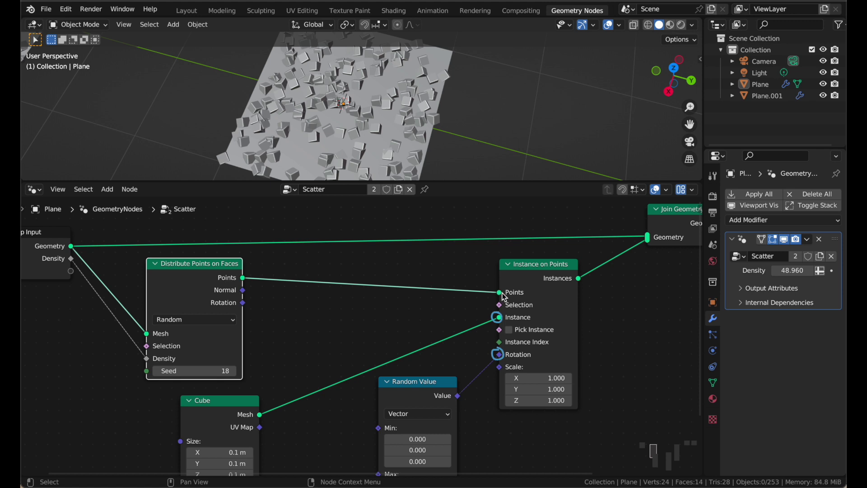
scroll(505, 295, down, 1)
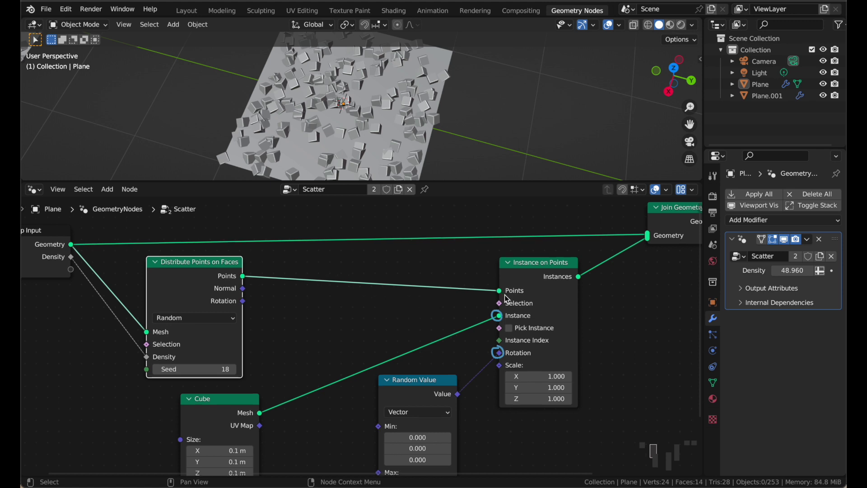
scroll(505, 295, up, 3)
scroll(505, 295, down, 3)
drag(141, 384, 115, 368)
Step: Trace the Cube's Mesh link into Instance and read the descriptions of the Instance on Points inputs, including Instance Index and Selection
scroll(116, 370, up, 3)
scroll(117, 370, right, 4)
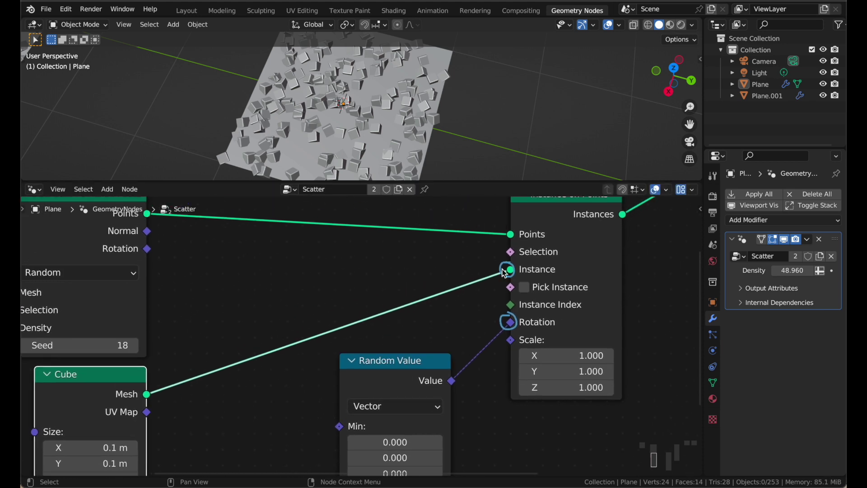
scroll(503, 269, right, 6)
scroll(502, 269, up, 3)
middle_drag(435, 294, 447, 273)
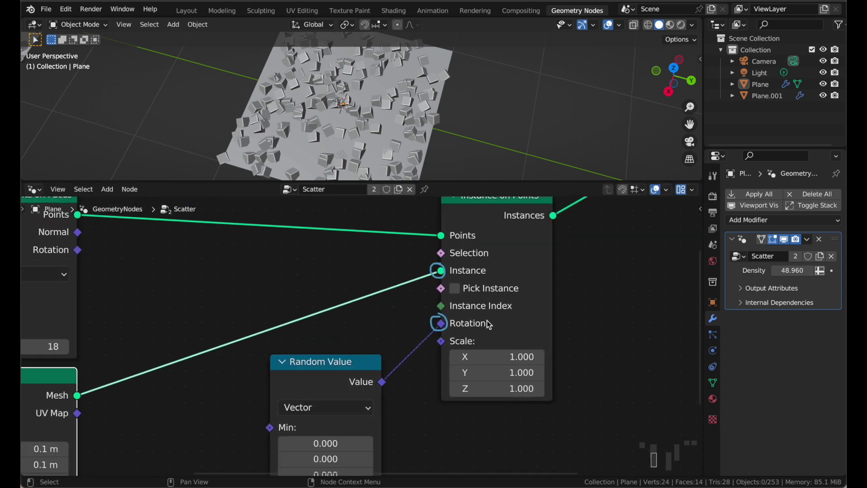
scroll(445, 273, left, 10)
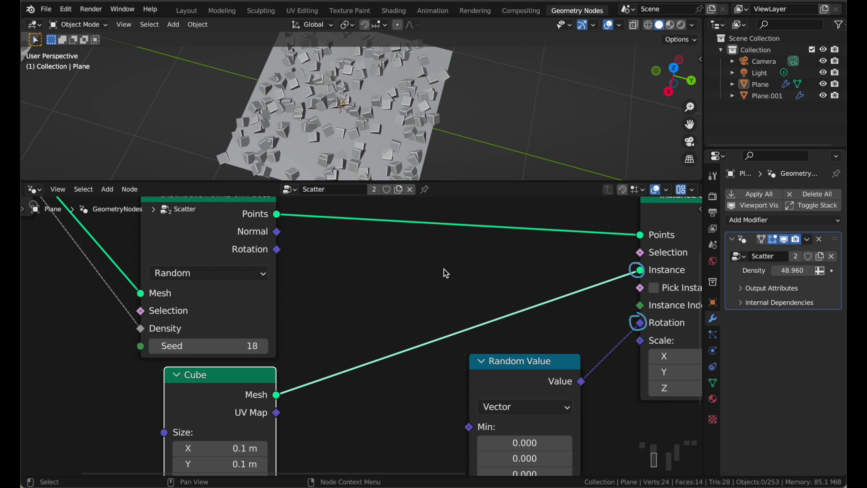
scroll(446, 273, down, 4)
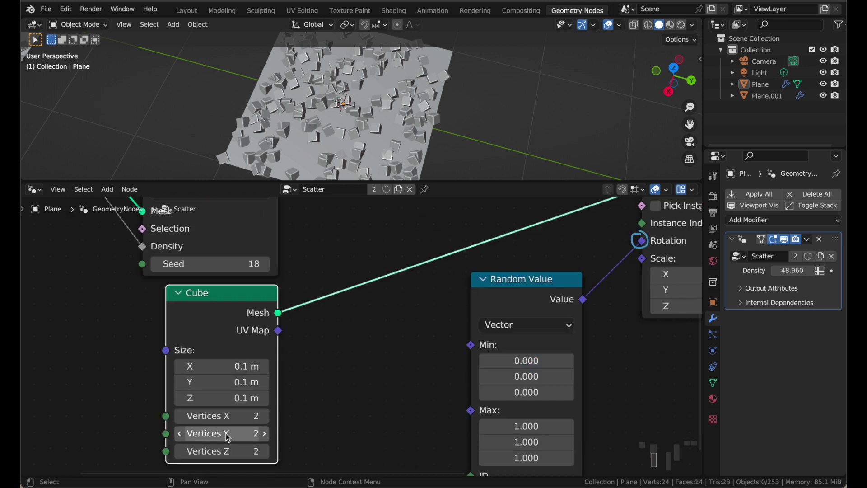
scroll(218, 418, up, 1)
scroll(213, 404, up, 1)
scroll(208, 343, up, 6)
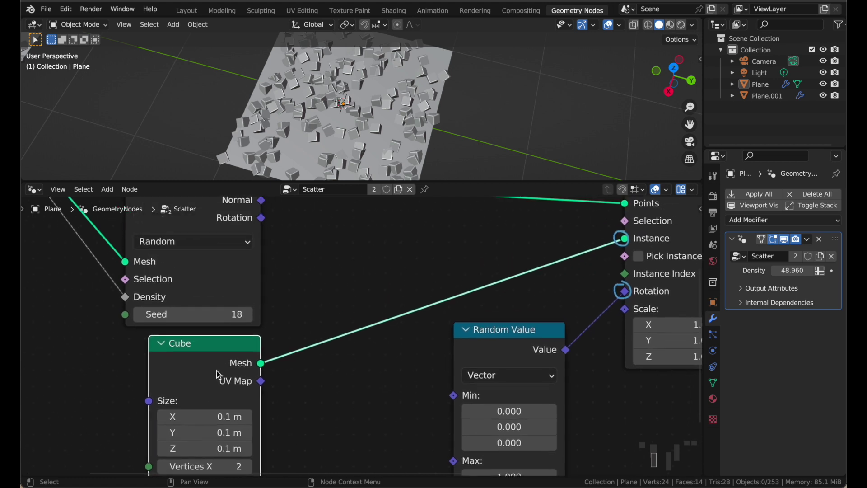
scroll(244, 323, right, 6)
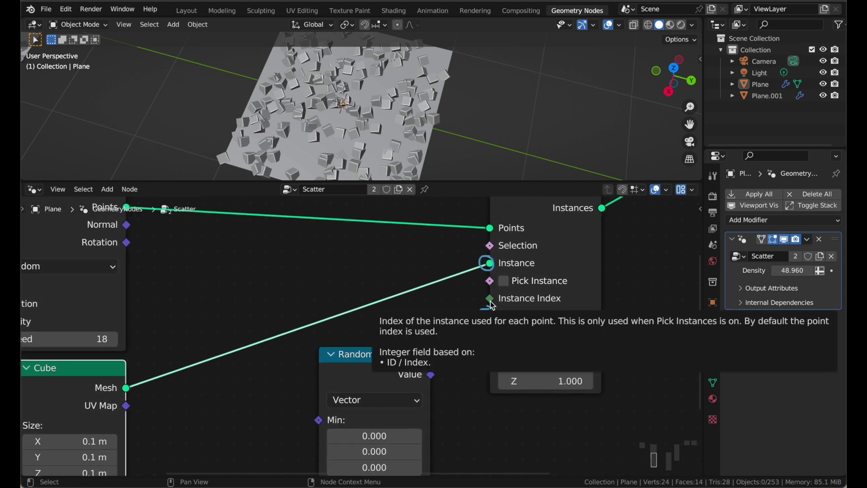
scroll(563, 261, up, 1)
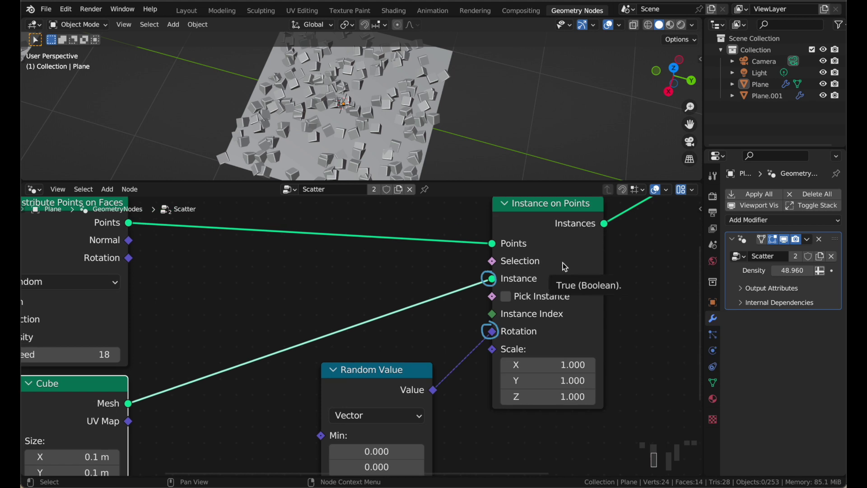
scroll(564, 260, down, 4)
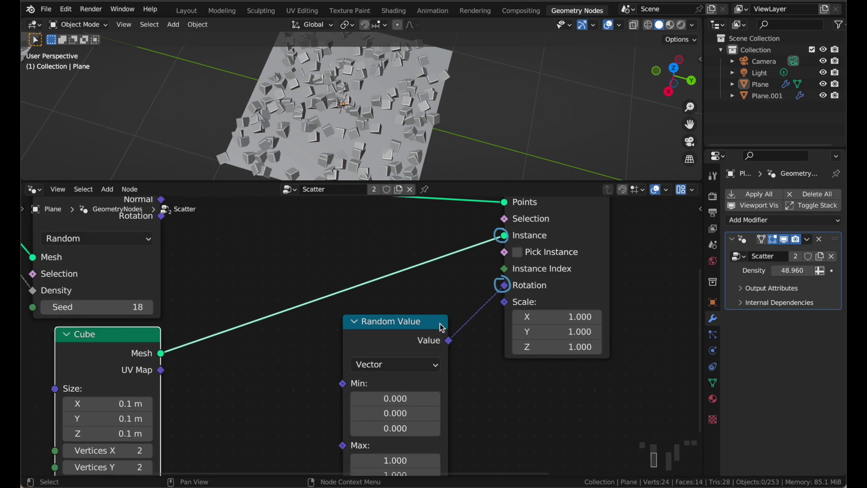
scroll(423, 308, down, 2)
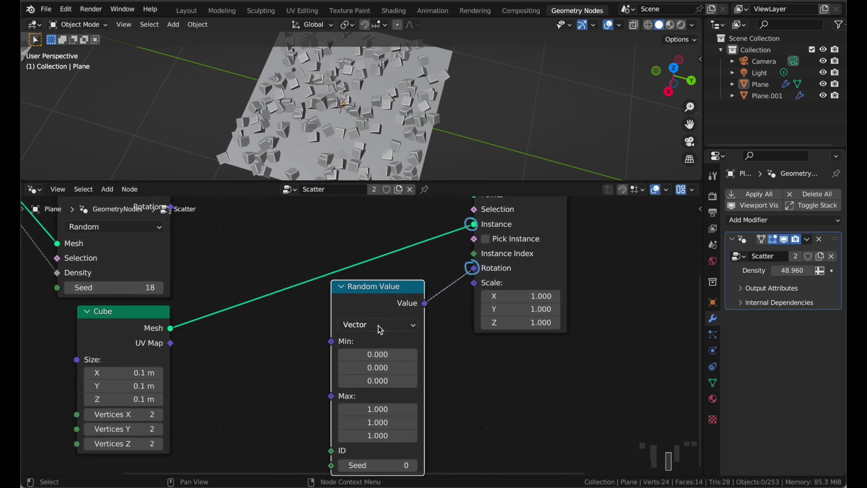
Step: Examine how the Random Value node feeds the Rotation field of Instance on Points compared with its geometry inputs
drag(387, 297, 370, 302)
scroll(531, 254, up, 3)
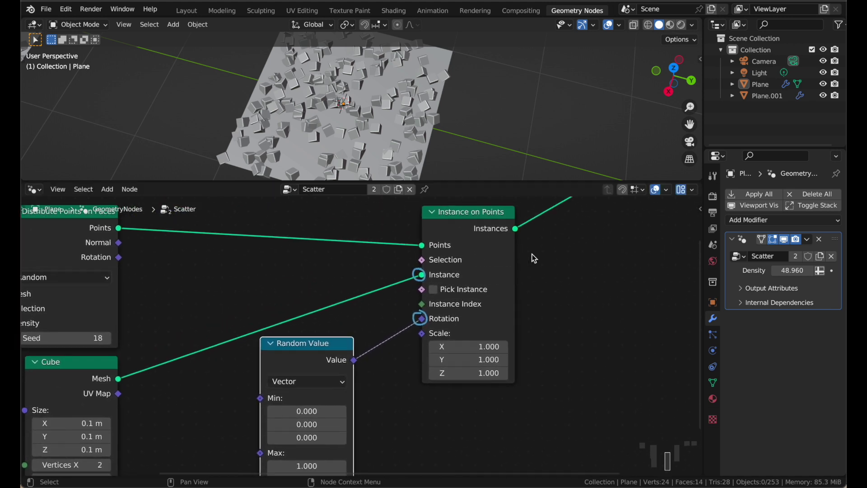
scroll(428, 309, up, 1)
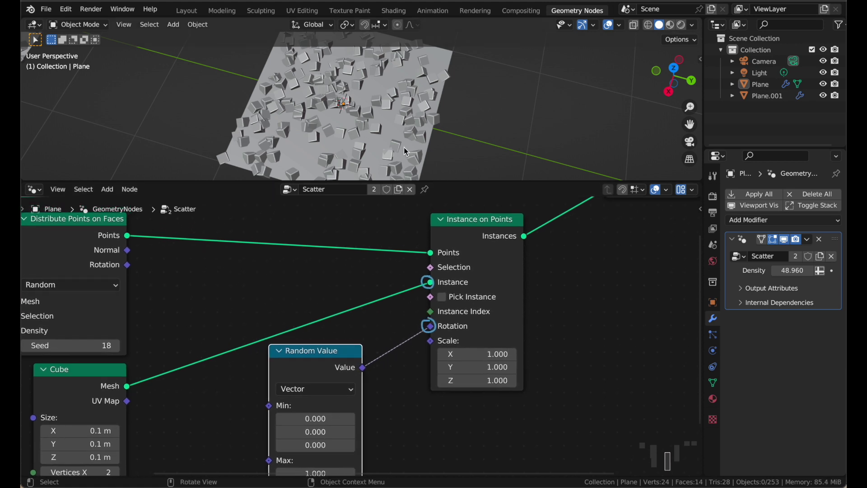
scroll(438, 313, up, 2)
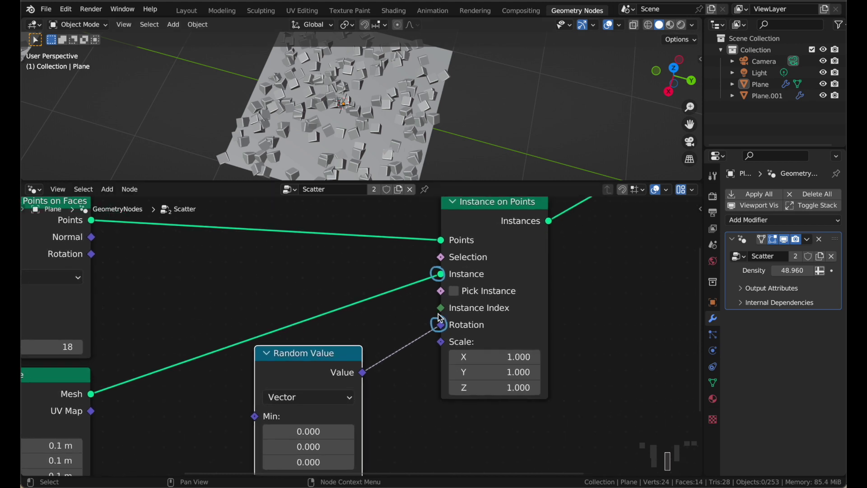
scroll(441, 316, up, 1)
drag(335, 346, 343, 346)
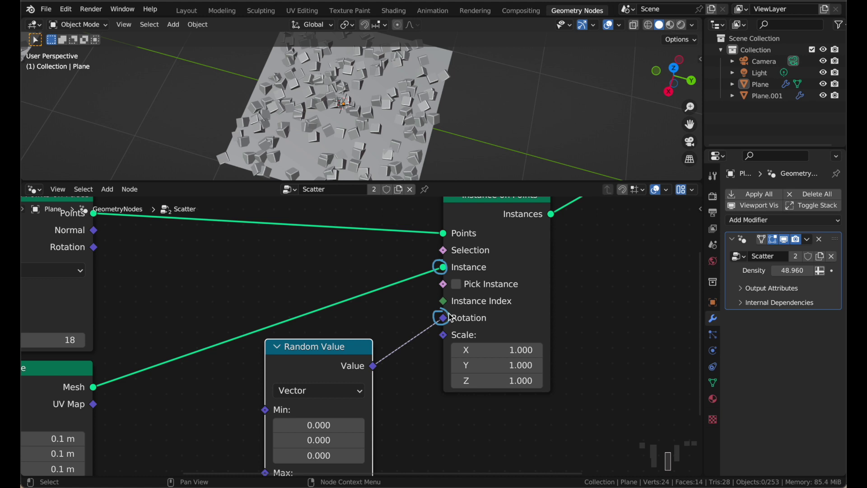
scroll(449, 311, down, 1)
scroll(405, 227, down, 1)
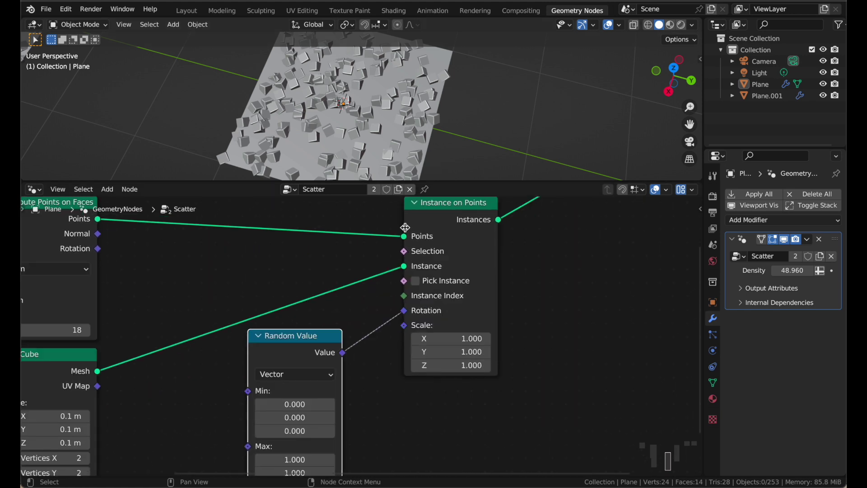
Step: Move the Random Value and Instance on Points nodes slightly farther apart
middle_drag(404, 356, 407, 336)
click(300, 320)
drag(302, 322, 279, 322)
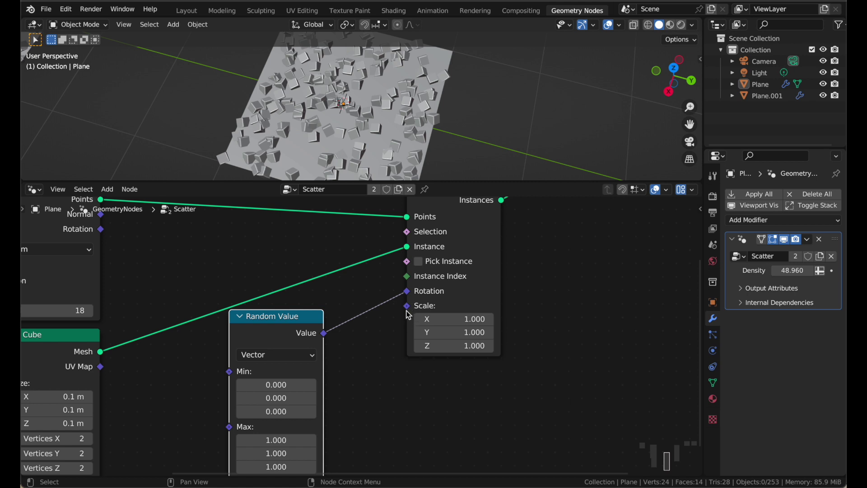
scroll(408, 313, down, 1)
drag(426, 234, 447, 231)
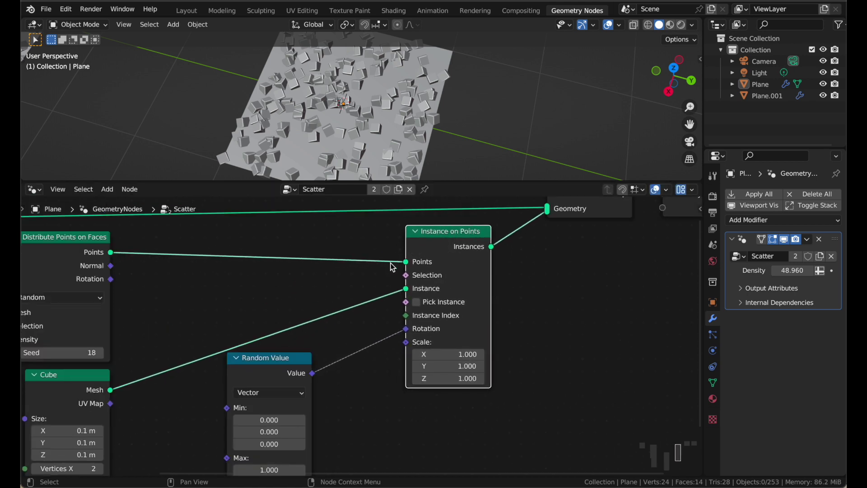
scroll(399, 261, down, 1)
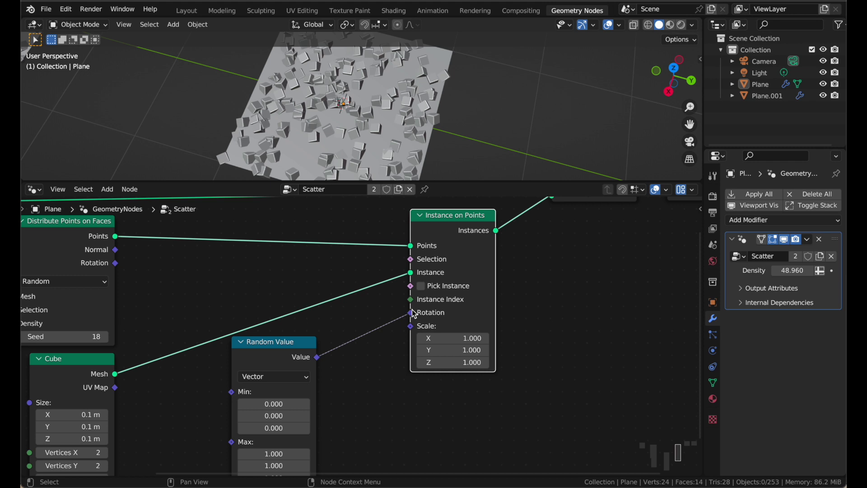
Step: Move the Random Value node up across the Cube-to-Instance link, and bring it back down so its Value output sits below that link
mouse_move(414, 314)
drag(307, 351, 260, 301)
scroll(290, 307, down, 1)
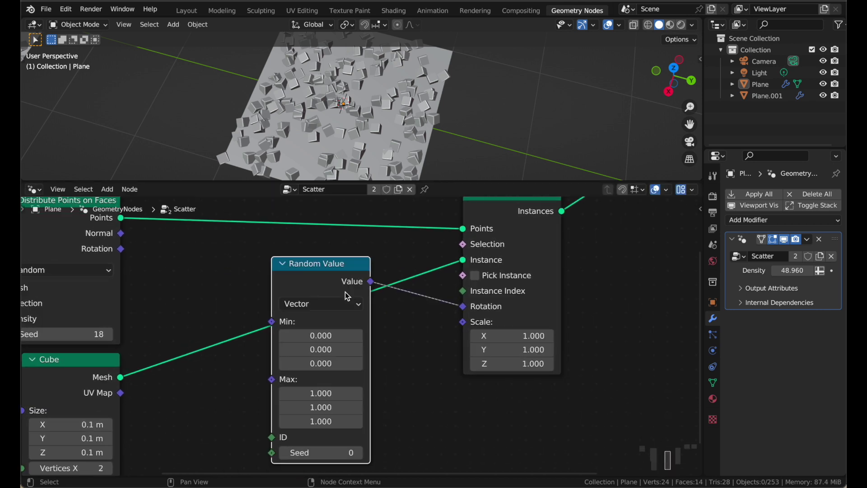
scroll(346, 294, down, 1)
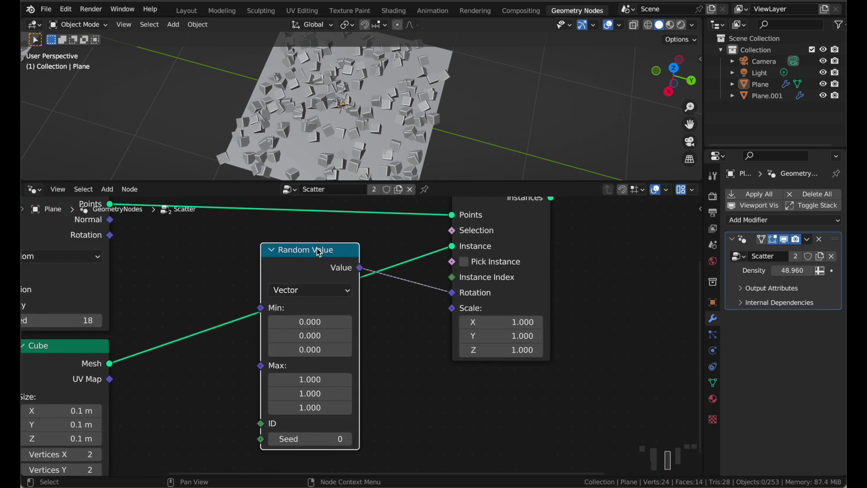
drag(317, 251, 290, 320)
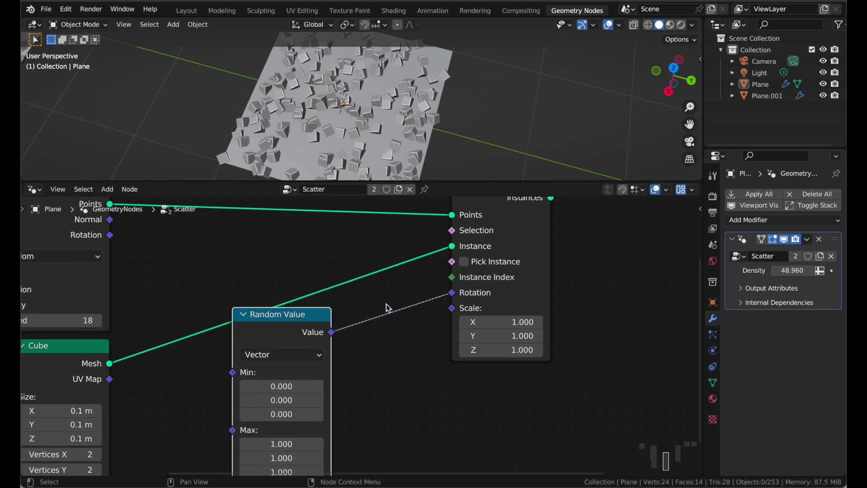
Step: Examine how the Random Value link into Rotation runs beside the Cube's Mesh link into Instance
scroll(375, 355, up, 1)
scroll(374, 354, up, 1)
scroll(322, 355, down, 2)
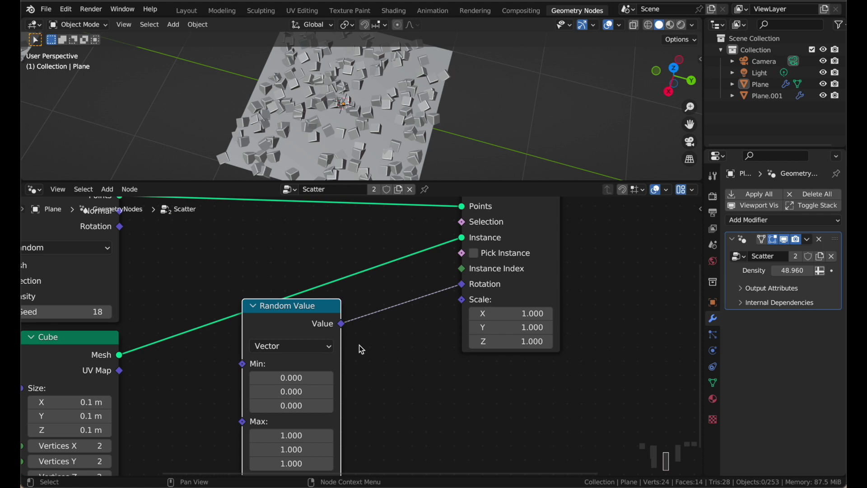
scroll(361, 349, down, 1)
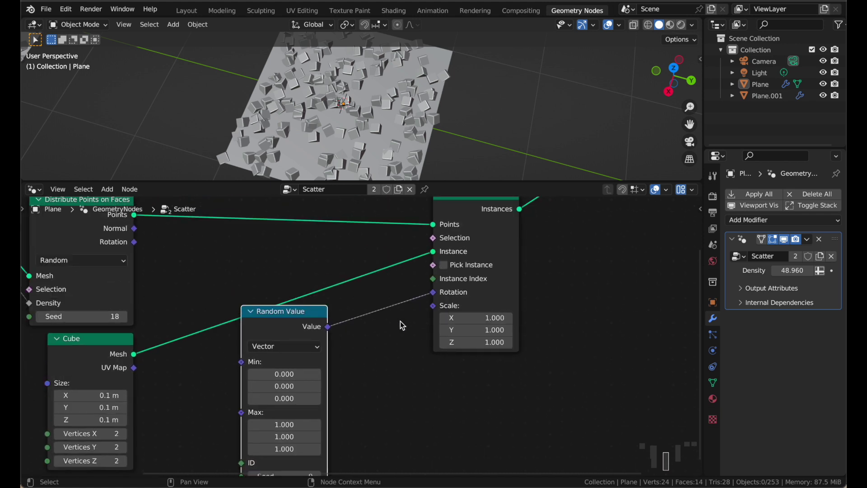
scroll(425, 285, up, 1)
scroll(426, 286, left, 1)
scroll(425, 286, down, 1)
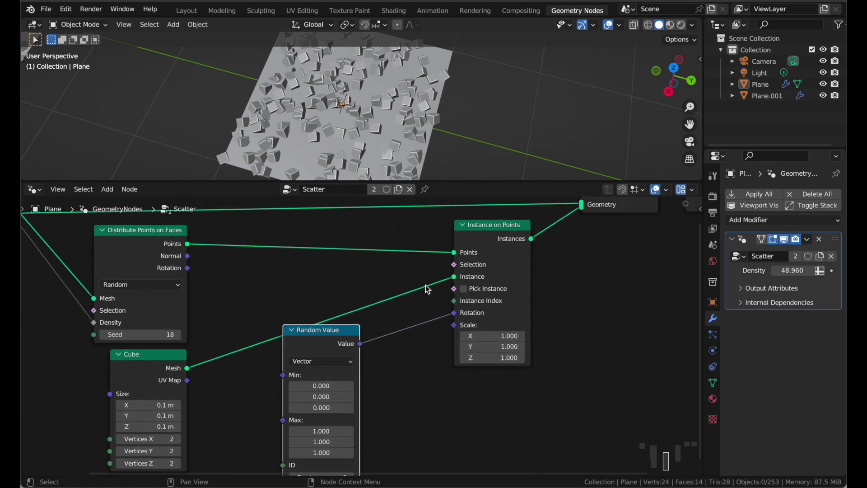
scroll(426, 285, up, 1)
scroll(425, 286, down, 1)
Step: Raise the Random Value node so that it overlaps the Cube-to-Instance link, with its Value output close to the Rotation level
drag(308, 361, 303, 335)
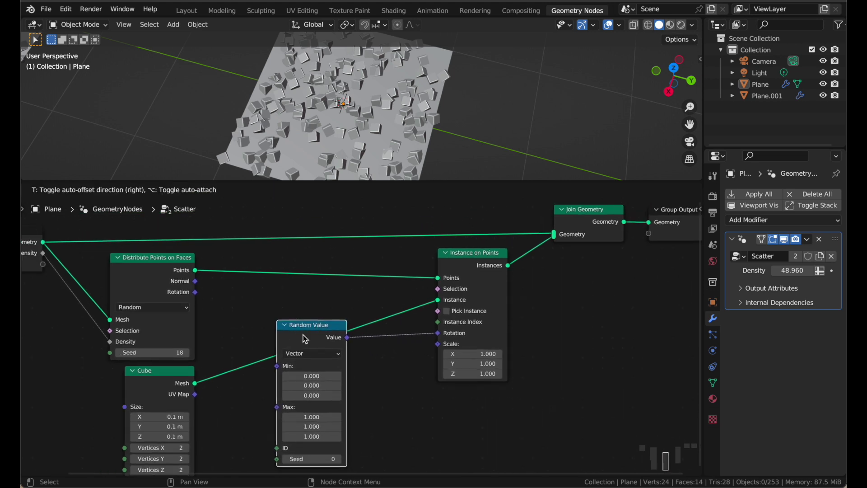
scroll(302, 335, down, 1)
scroll(302, 334, up, 2)
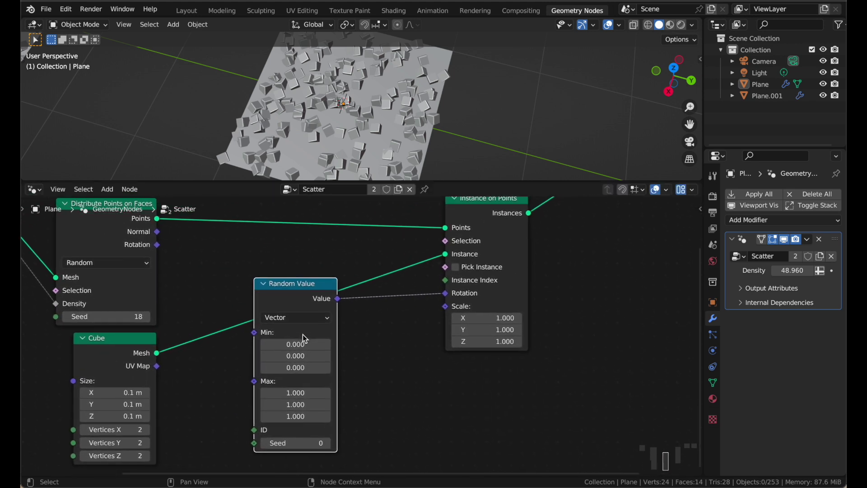
scroll(350, 323, right, 1)
scroll(404, 291, down, 1)
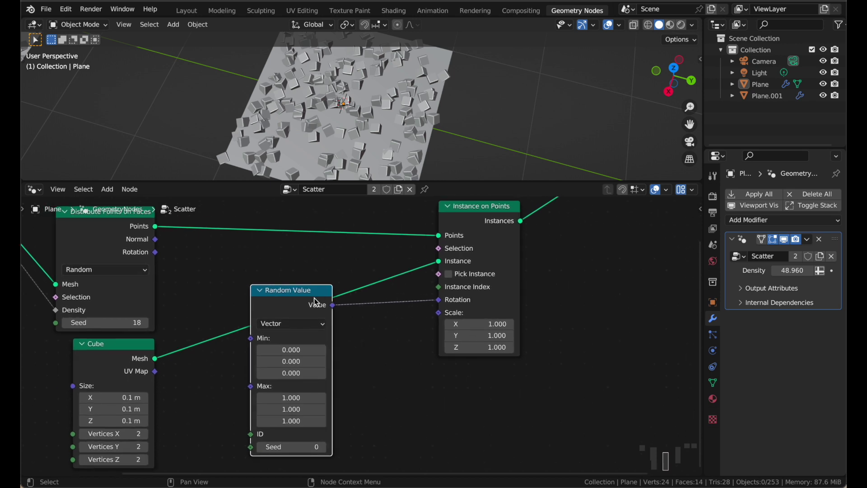
Step: Move the Random Value node close to the Cube node and back toward Instance on Points
drag(293, 290, 234, 295)
scroll(234, 296, down, 1)
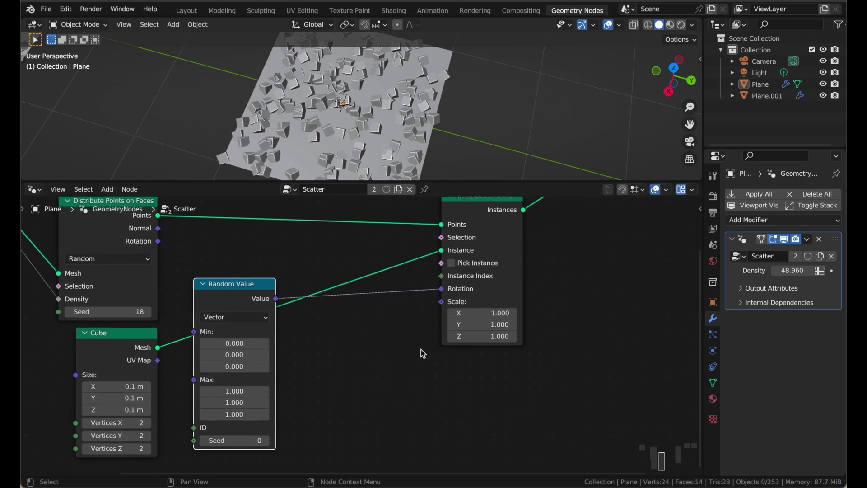
scroll(421, 349, down, 2)
drag(260, 309, 337, 297)
scroll(337, 297, up, 2)
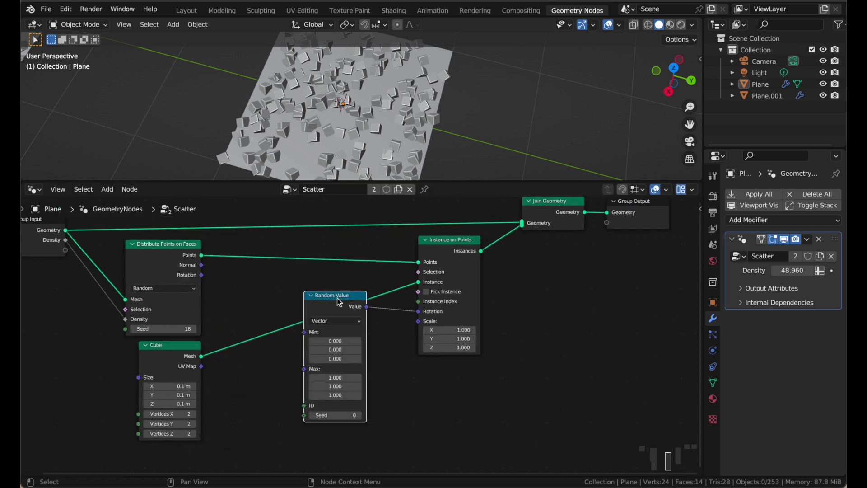
Step: Compare a Min of 0 on all three axes of the Random Value node, and set all three Min values to -1
scroll(337, 297, up, 1)
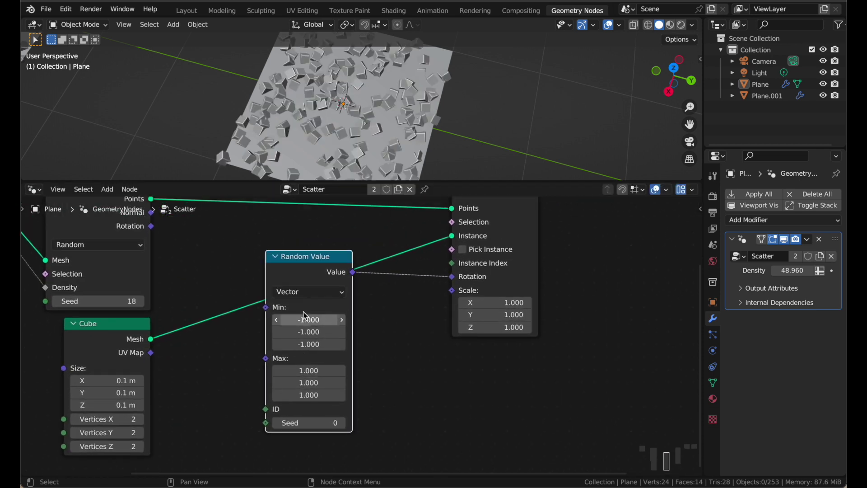
mouse_move(301, 319)
mouse_down()
mouse_move(297, 345)
mouse_move(298, 317)
mouse_up()
text(0)
key(Return)
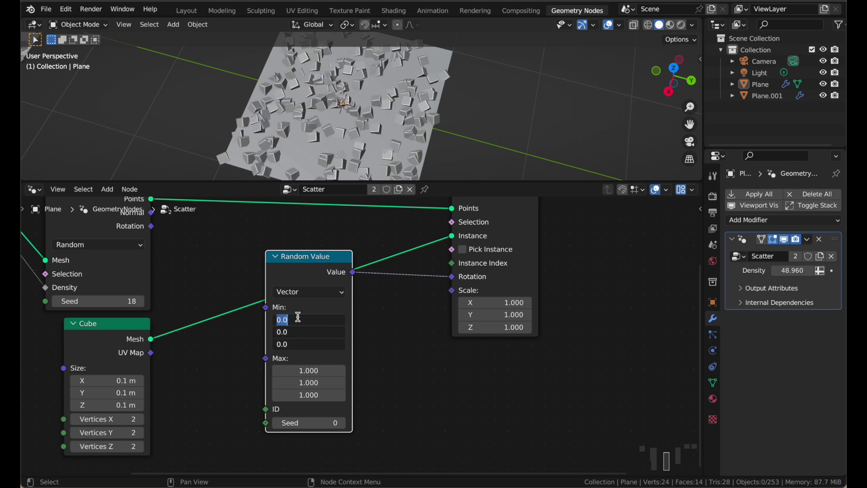
text(-1)
key(Return)
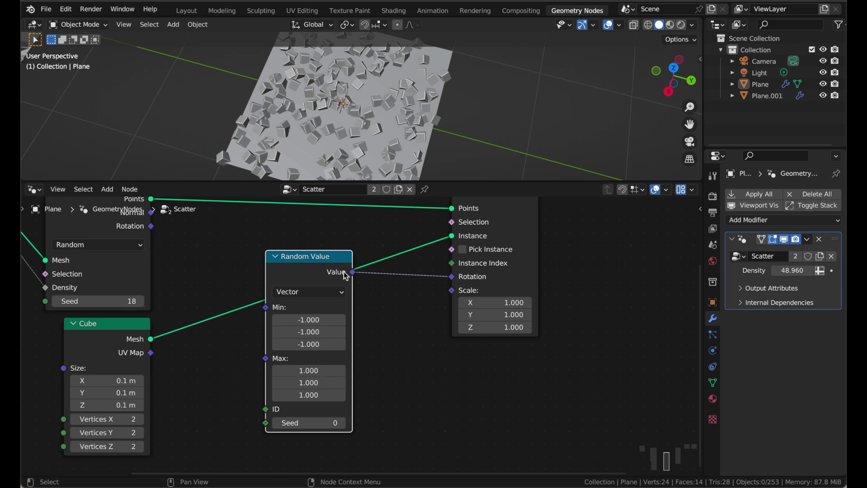
Step: Move the Random Value node farther from Instance on Points, and view the rotated cubes from a lower angle
scroll(336, 256, down, 1)
drag(323, 275, 311, 284)
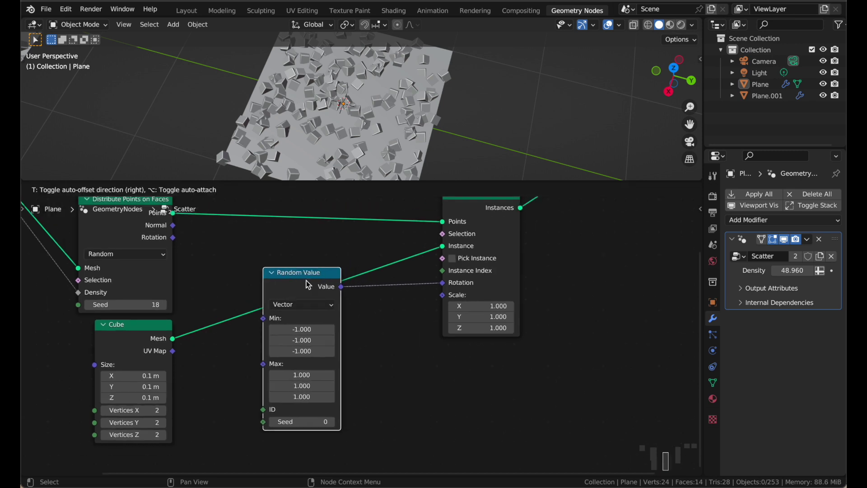
middle_drag(355, 97, 350, 117)
scroll(353, 99, up, 3)
scroll(351, 96, down, 3)
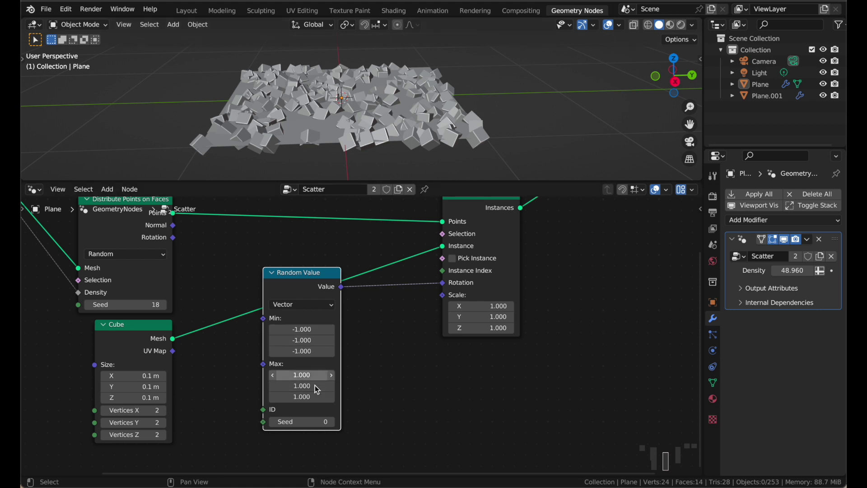
drag(310, 274, 286, 285)
scroll(273, 325, down, 1)
scroll(354, 303, up, 1)
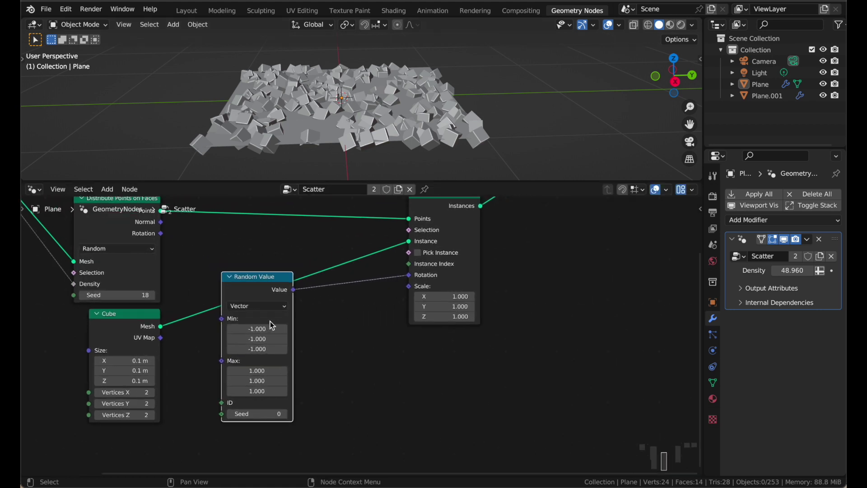
Step: Duplicate the Random Value node and connect the copy's Value output to the Scale input of Instance on Points
key(shift+d)
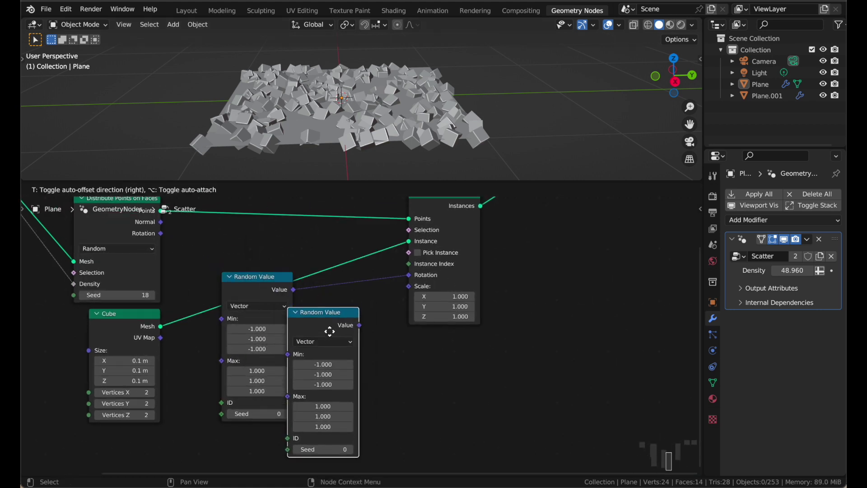
click(339, 319)
drag(370, 316, 408, 286)
scroll(361, 343, down, 2)
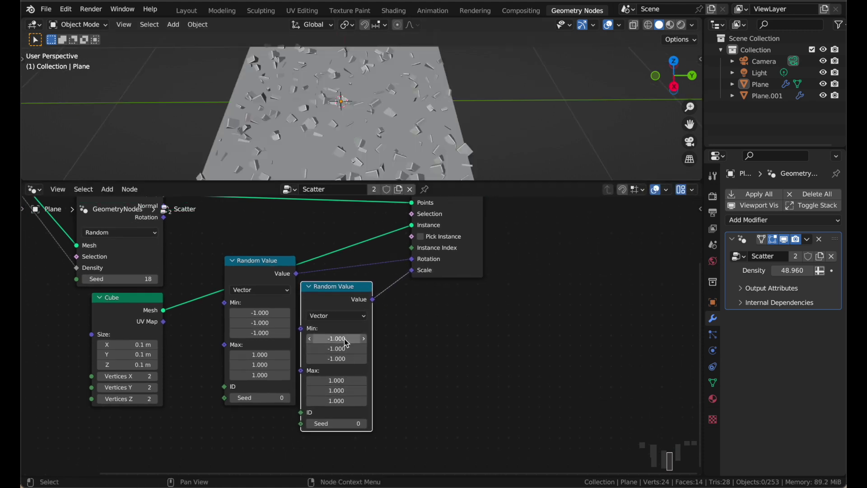
Step: Set the scale Random Value node's Min to 0.1 and Max to 2 on all three axes
drag(344, 338, 344, 359)
text(0.1)
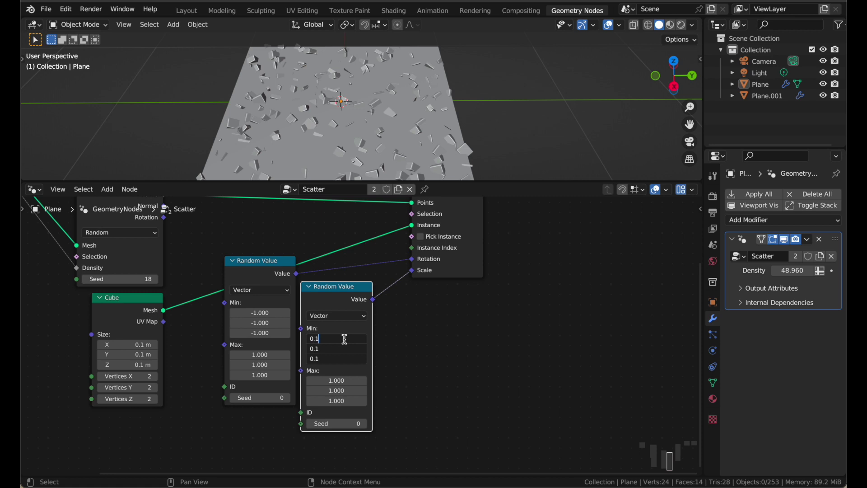
key(Return)
scroll(341, 341, down, 2)
drag(333, 355, 333, 376)
text(2)
key(Return)
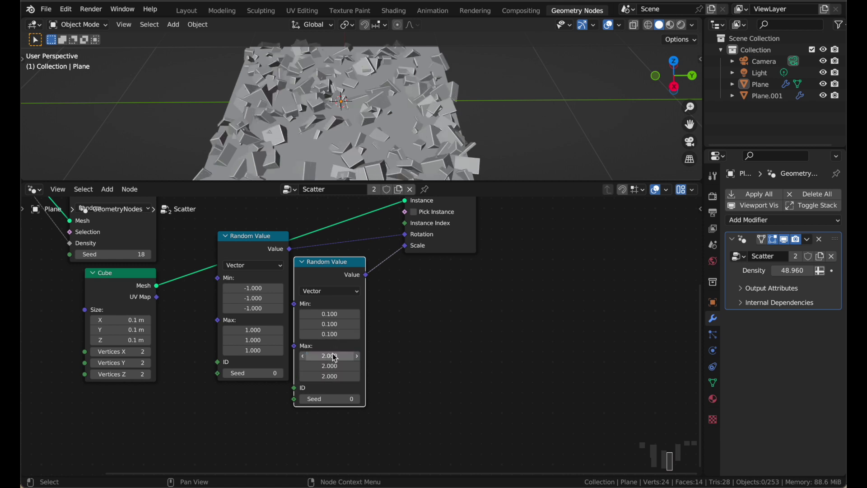
Step: Inspect the scattered cubes up close from several angles to judge their random scale on each axis
scroll(373, 264, up, 3)
scroll(426, 91, right, 5)
scroll(427, 90, down, 5)
scroll(427, 90, up, 6)
scroll(426, 90, down, 4)
scroll(426, 90, down, 5)
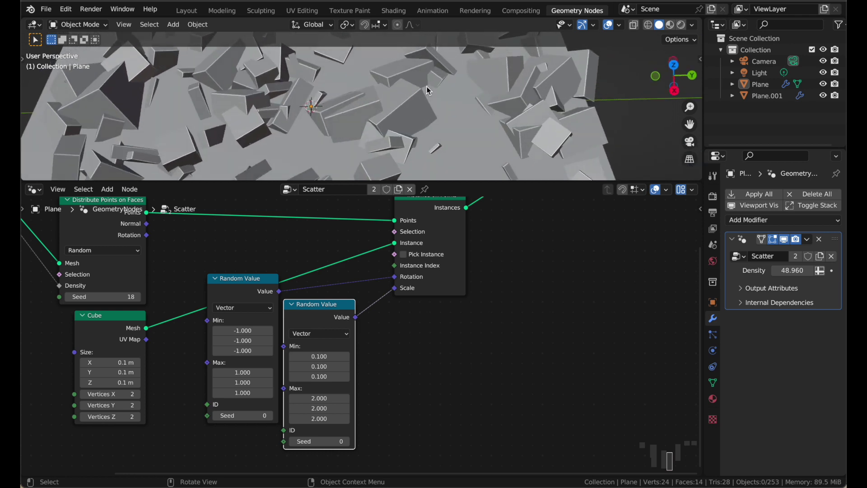
scroll(426, 90, left, 5)
middle_drag(428, 90, 424, 102)
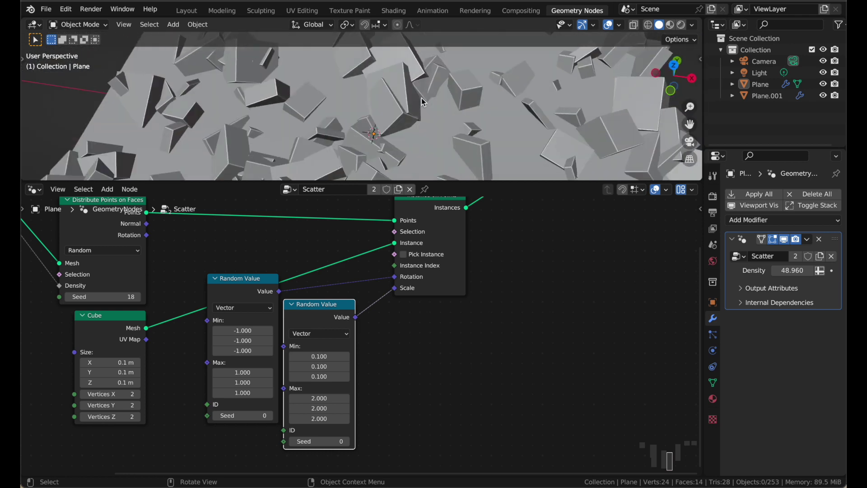
middle_drag(421, 98, 394, 93)
middle_drag(494, 129, 354, 104)
scroll(428, 145, up, 5)
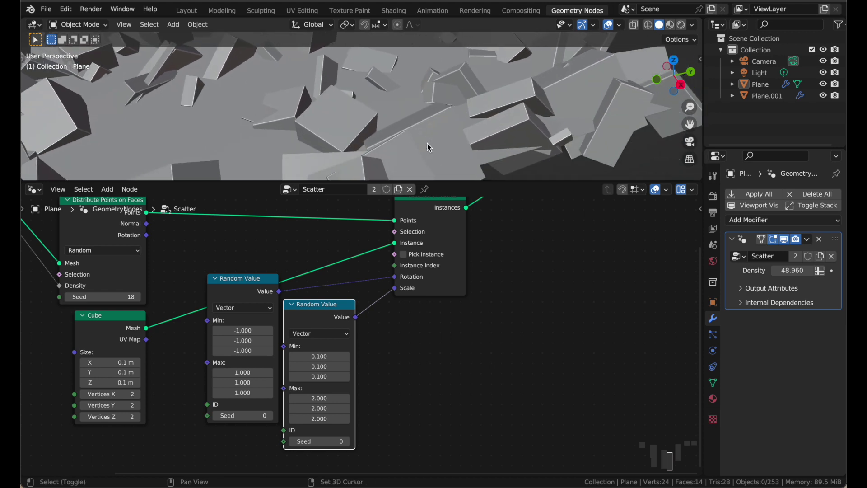
middle_drag(390, 104, 424, 153)
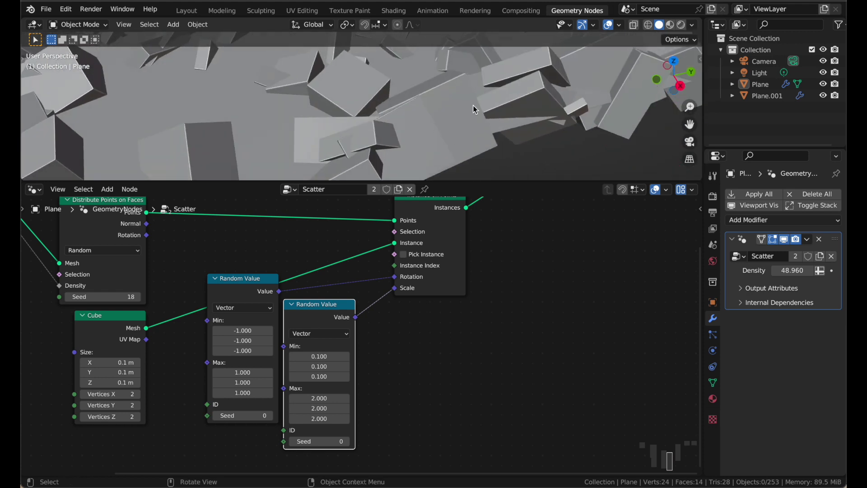
shift+scroll(470, 106, right, 5)
shift+scroll(470, 106, up, 2)
scroll(370, 312, up, 3)
middle_drag(358, 349, 360, 353)
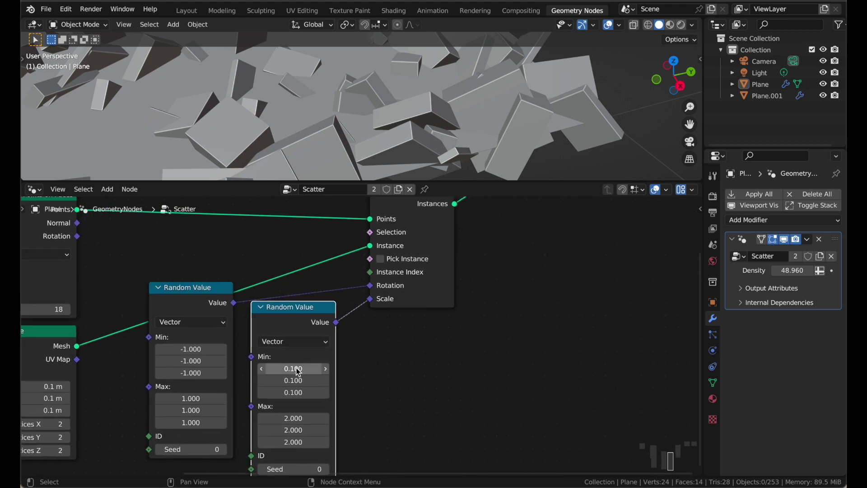
Step: Compare the scale node's Min and Max vectors with the proportions of the cubes across the whole plane
scroll(291, 393, down, 2)
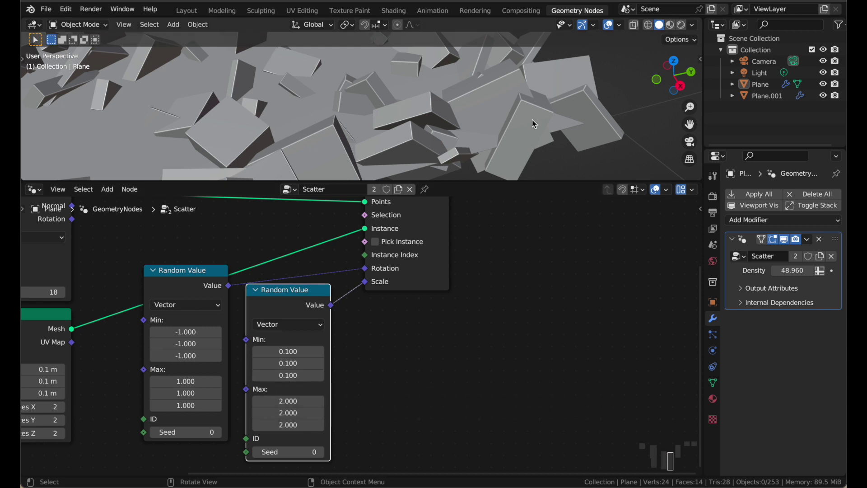
scroll(534, 123, down, 10)
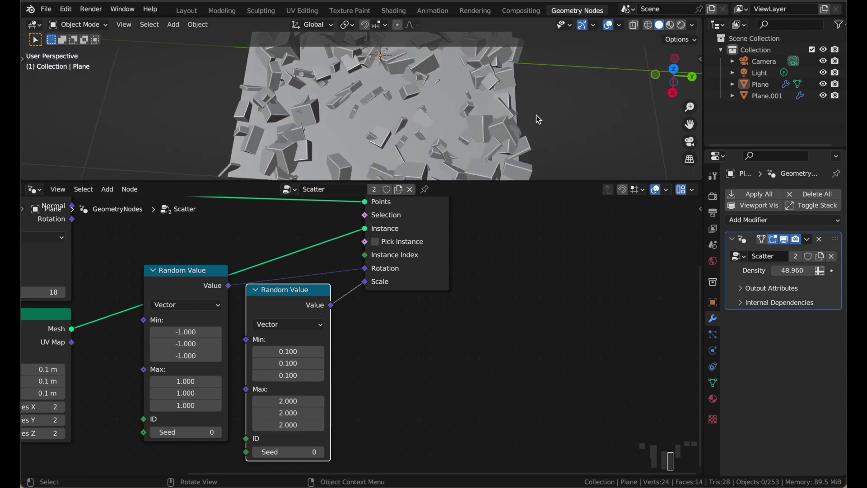
scroll(536, 119, right, 8)
scroll(536, 119, up, 8)
shift+scroll(536, 118, right, 5)
scroll(536, 119, left, 3)
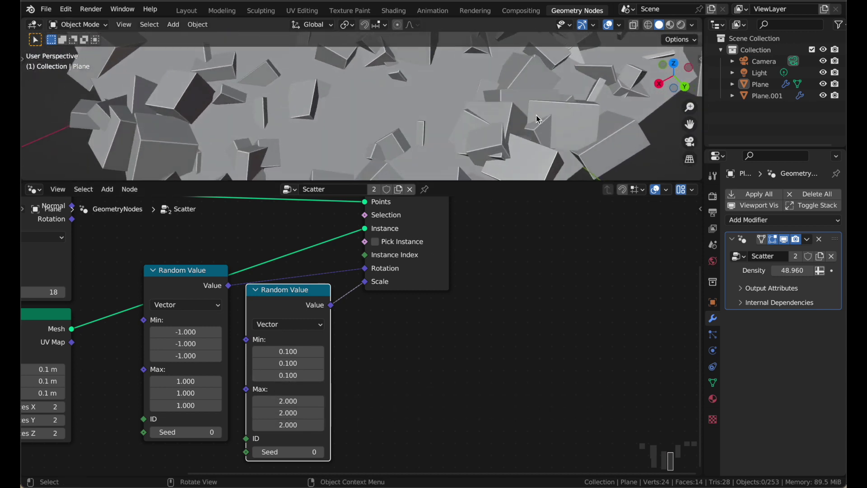
scroll(277, 361, right, 1)
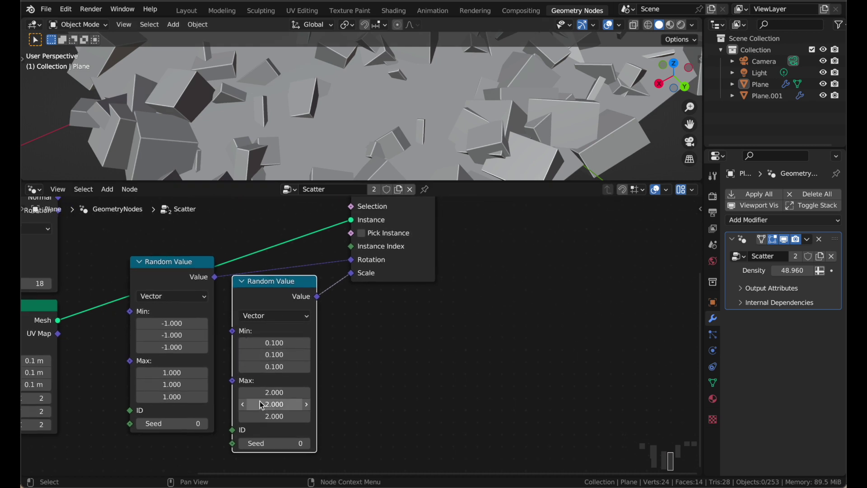
scroll(408, 92, down, 8)
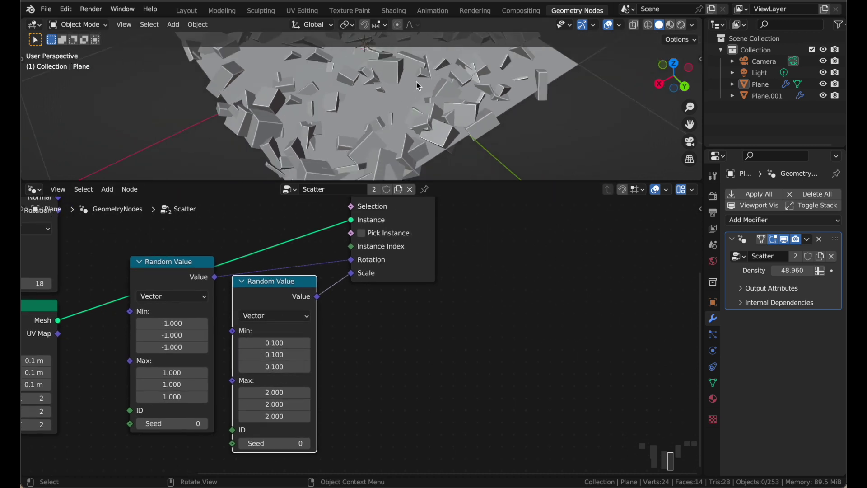
scroll(408, 91, down, 5)
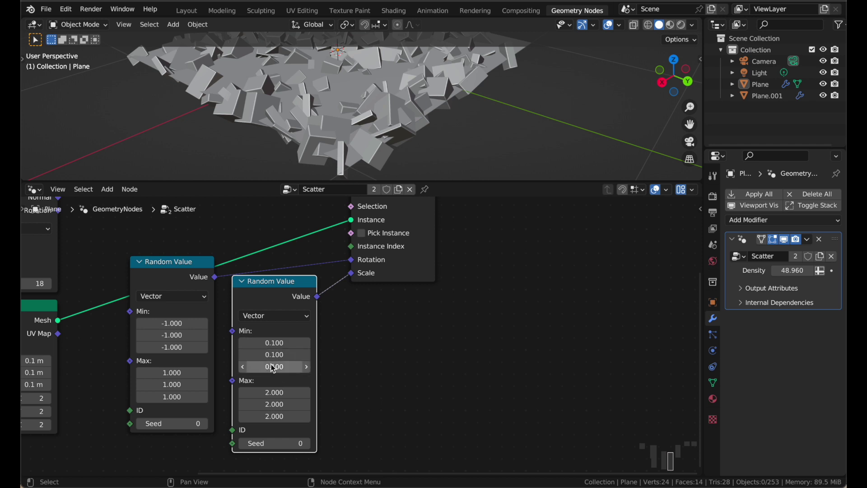
Step: Set the X and Y Min values of the scale Random Value node to 2
drag(274, 343, 274, 355)
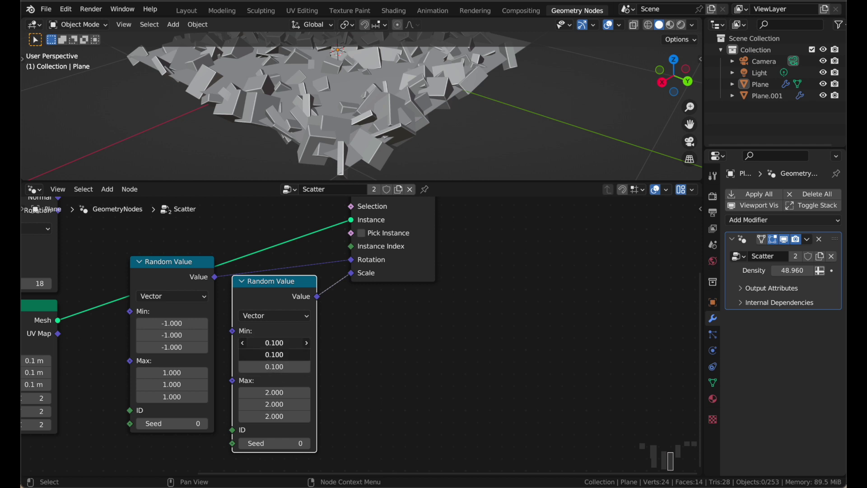
key(Return)
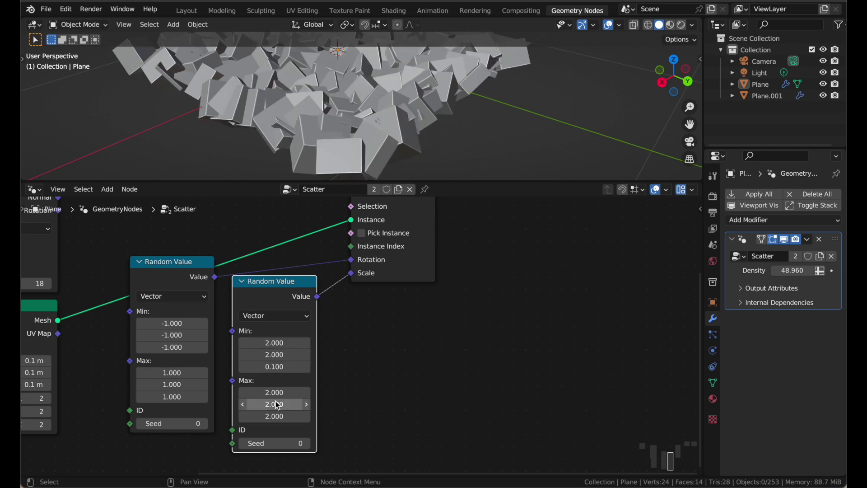
scroll(411, 114, down, 3)
shift+scroll(412, 113, up, 4)
scroll(343, 304, up, 3)
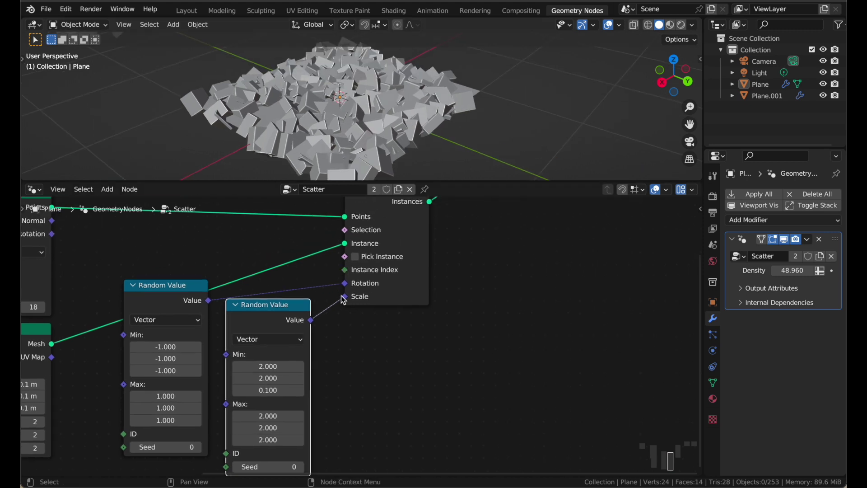
Step: Disconnect the first Random Value node from the Rotation input of Instance on Points
drag(344, 286, 329, 282)
scroll(359, 99, down, 5)
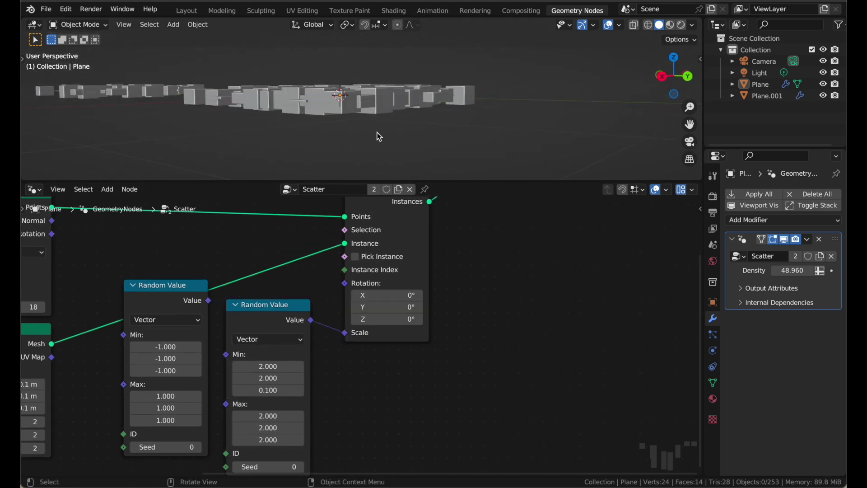
middle_drag(309, 329, 313, 311)
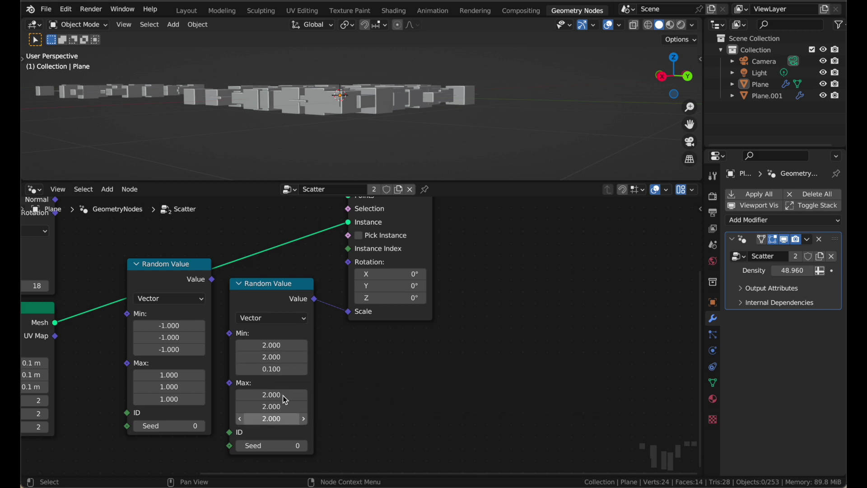
Step: Set the Z Max value of the scale Random Value node to 9.980 and inspect the cubes' heights
middle_drag(413, 100, 418, 137)
drag(276, 419, 325, 419)
middle_drag(359, 150, 396, 81)
scroll(395, 82, up, 5)
scroll(396, 83, down, 6)
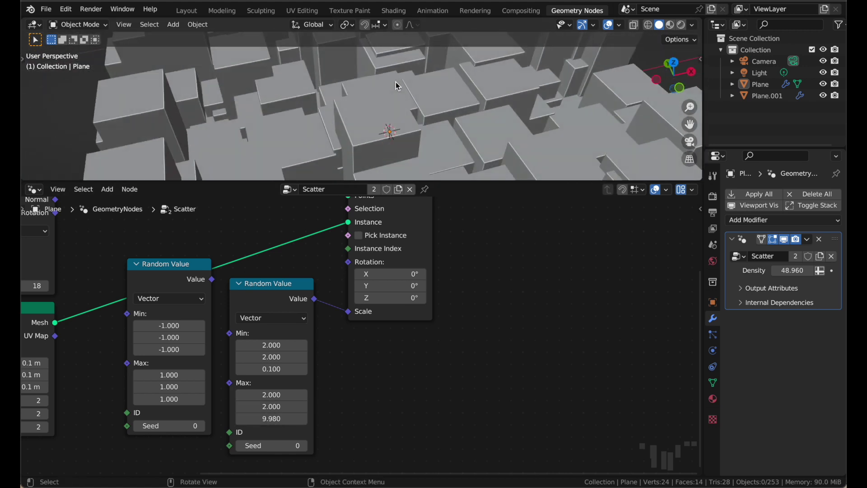
Step: Reconnect the first Random Value node to the Rotation input of Instance on Points
scroll(233, 299, down, 2)
drag(232, 295, 340, 282)
drag(287, 311, 287, 312)
middle_drag(397, 117, 389, 168)
key(Home)
middle_drag(368, 261, 364, 266)
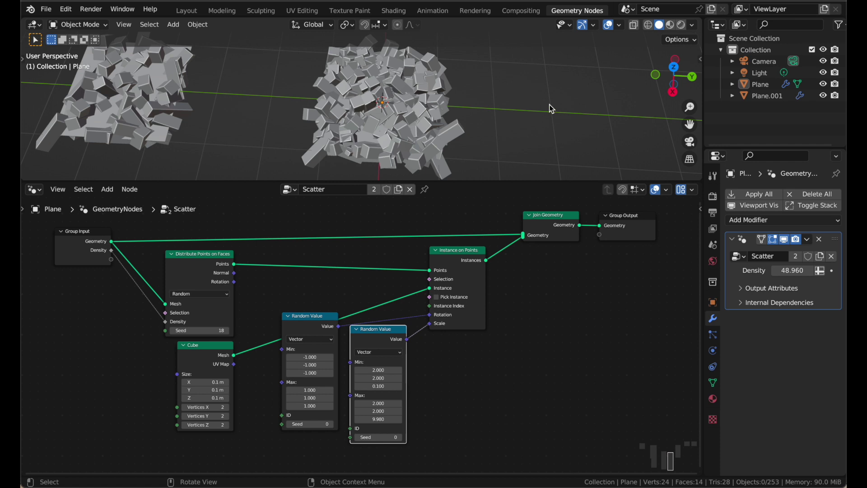
Step: Add a Monkey mesh and move it along the Y axis by about 5.3 m, clear of the scattered planes
key(shift+a)
mouse_move(528, 95)
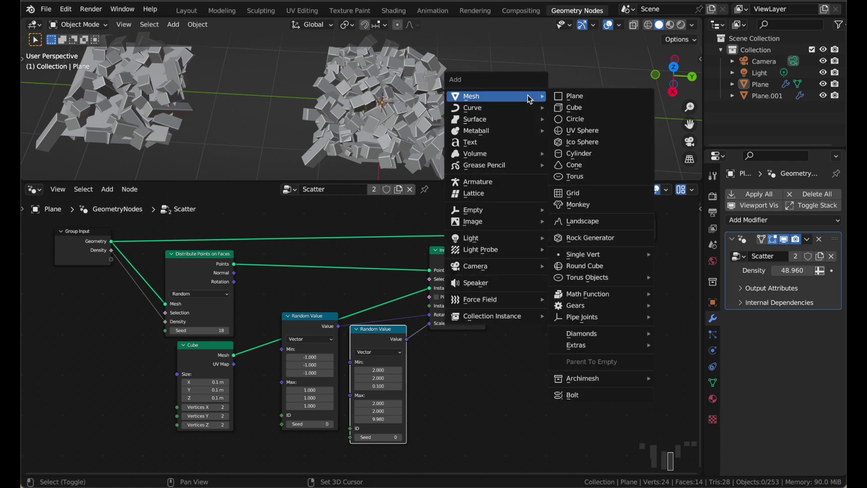
click(575, 205)
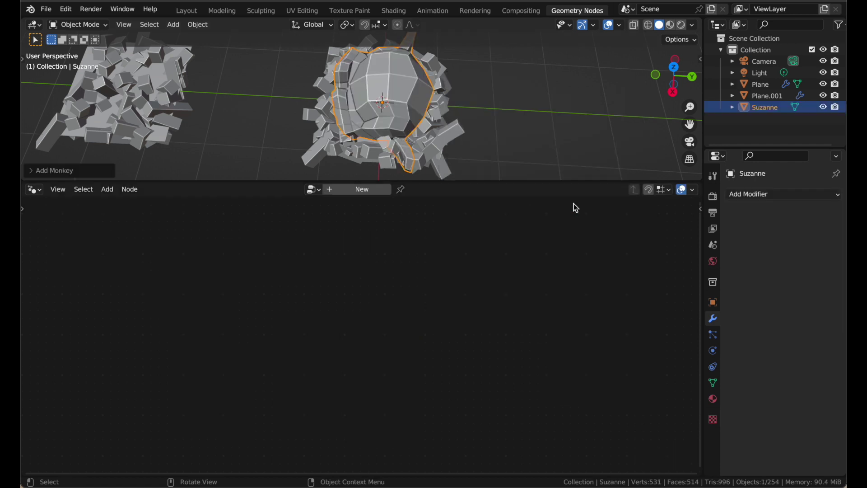
scroll(469, 90, down, 3)
key(g)
key(y)
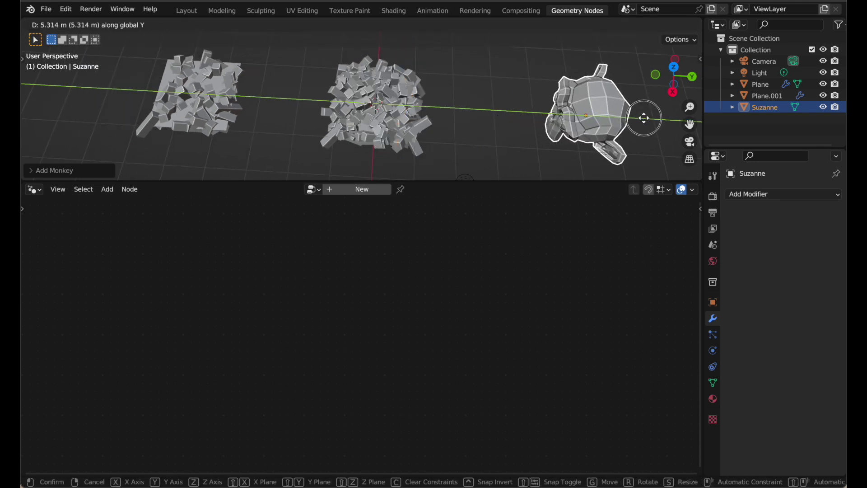
click(644, 118)
Step: Delete the Cube node from the original plane's Scatter node group
shift+scroll(644, 118, right, 3)
middle_drag(647, 122, 323, 145)
click(351, 136)
key(KP_Decimal)
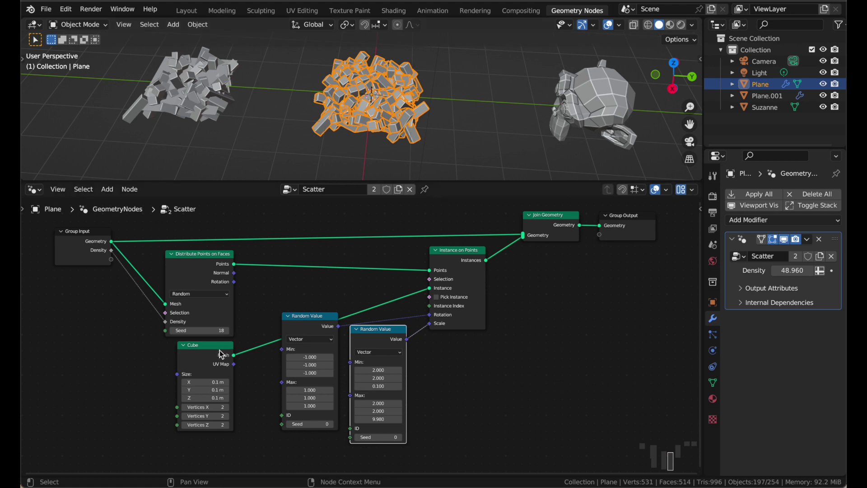
click(218, 351)
key(x)
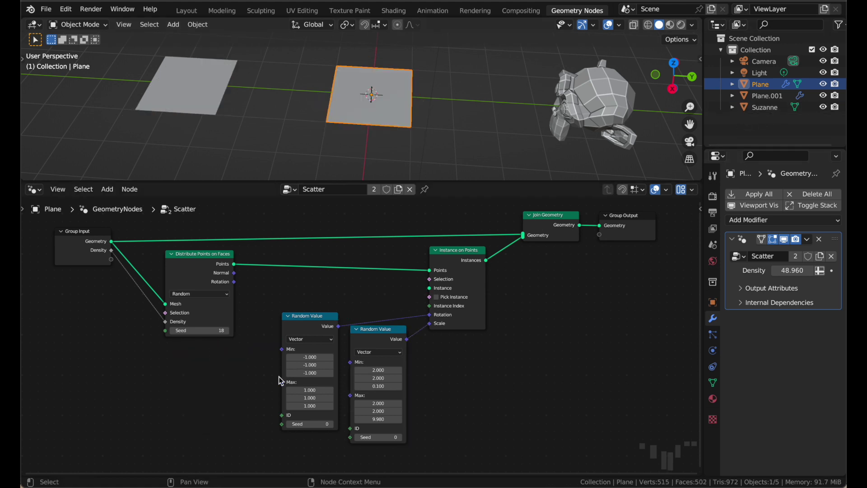
Step: Bring Suzanne into the node group as an Object Info node and connect its Geometry to the Instance input of Instance on Points
scroll(262, 334, up, 2)
scroll(226, 395, left, 1)
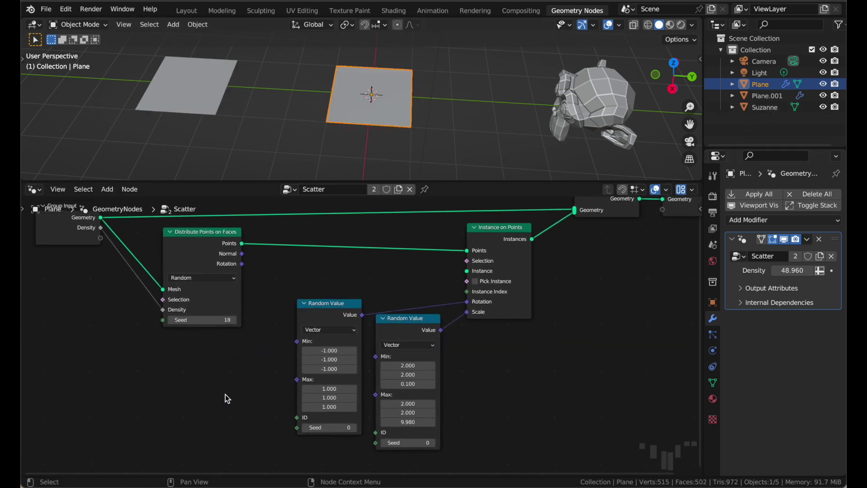
scroll(227, 397, down, 2)
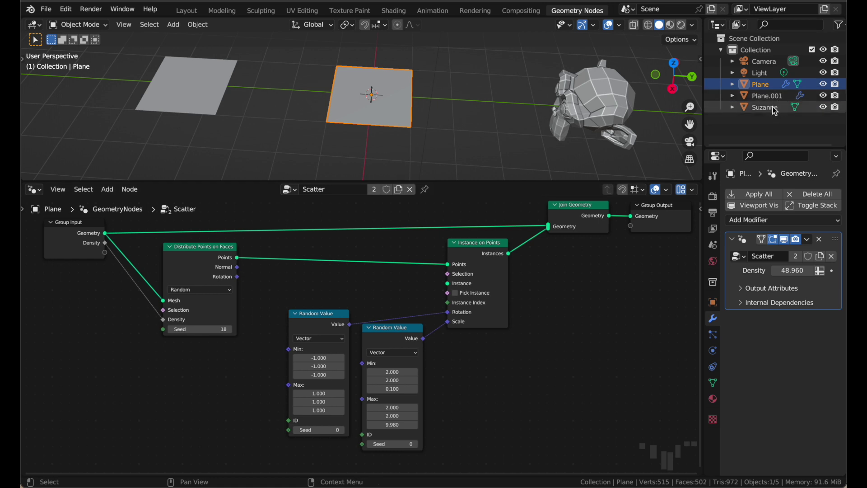
drag(762, 109, 170, 394)
click(182, 368)
drag(228, 401, 469, 283)
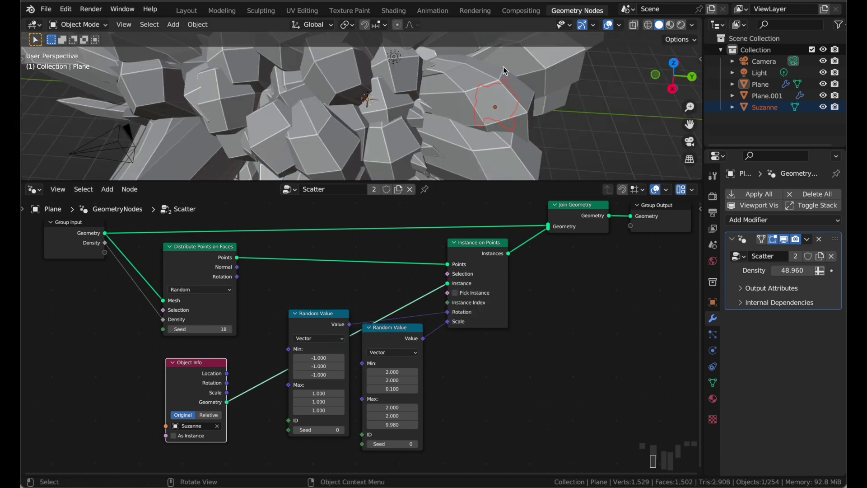
Step: Move the Object Info node farther from the Random Value nodes to make room for another node
scroll(503, 67, up, 10)
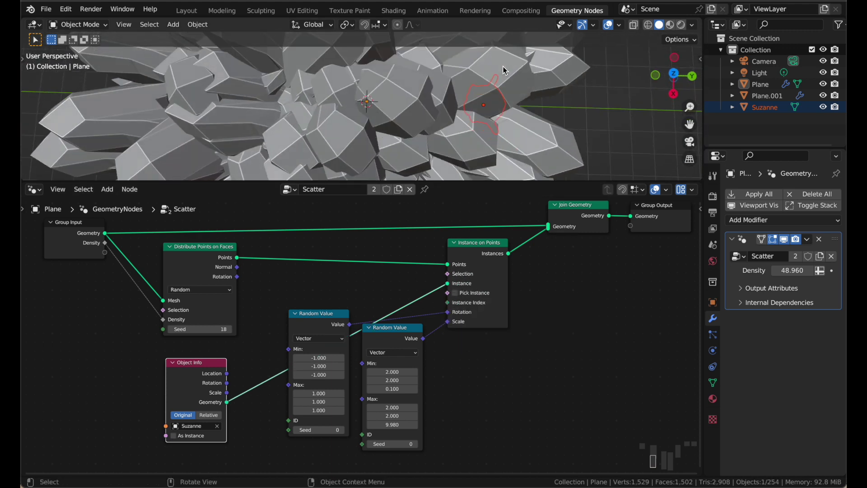
middle_drag(503, 66, 497, 75)
key(g)
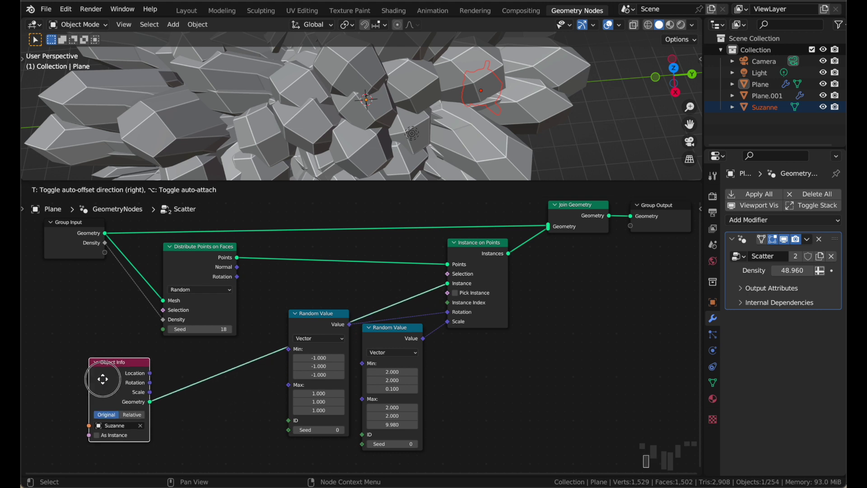
drag(103, 379, 82, 376)
click(216, 408)
Step: Insert a Transform Geometry node on the link between Object Info and Instance on Points
scroll(215, 408, down, 1)
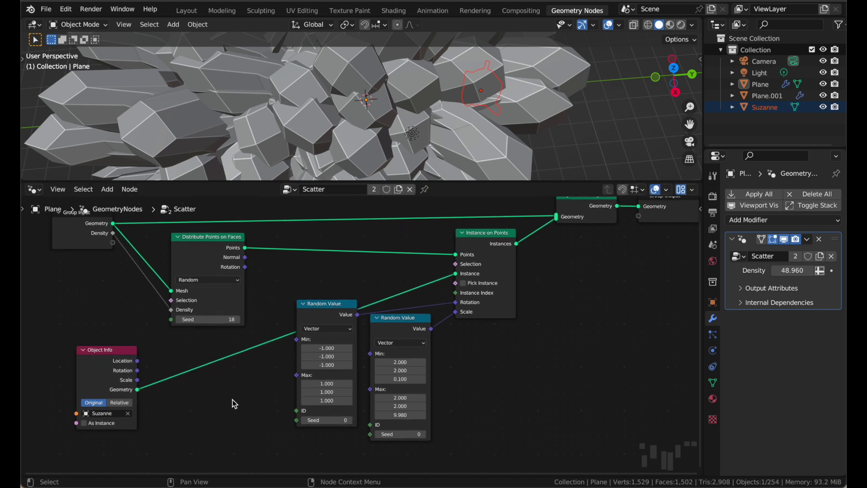
key(shift+a)
text(trans)
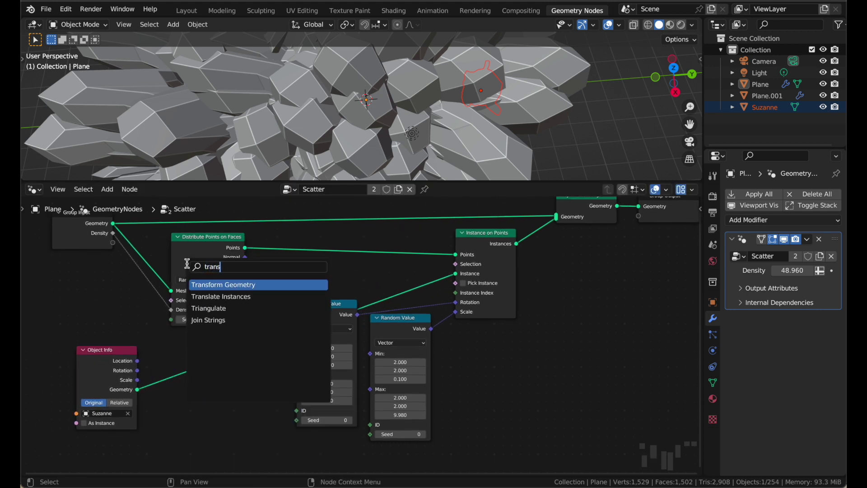
key(Return)
click(202, 382)
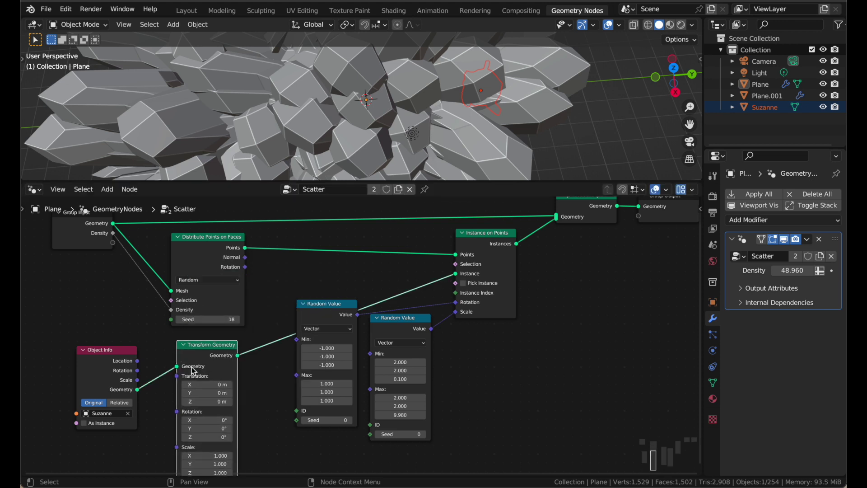
Step: Set the X, Y and Z scale of the Transform Geometry node to 0.1
scroll(201, 383, down, 3)
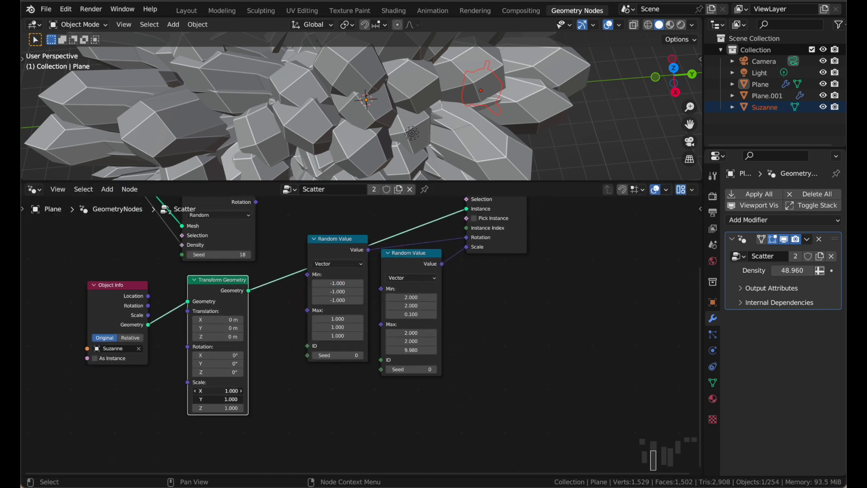
text(0.1)
key(Return)
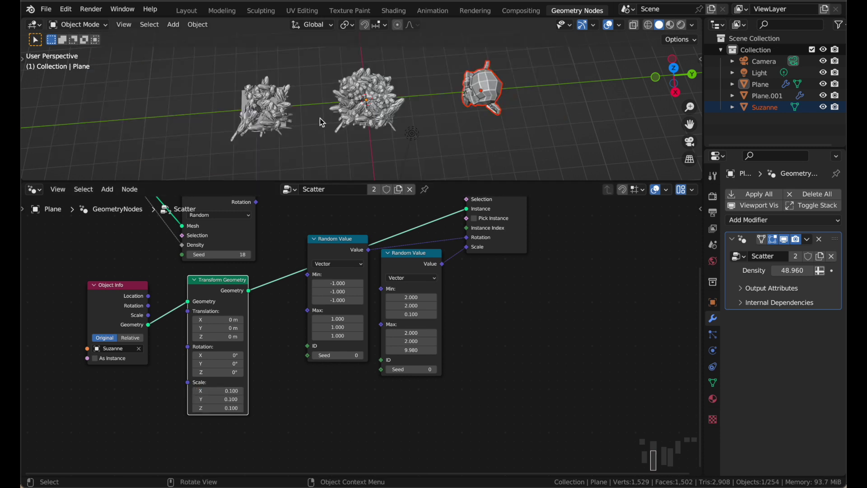
Step: Examine the shapes and proportions of the scattered monkey instances from several angles
shift+scroll(319, 121, up, 3)
click(441, 104)
scroll(441, 105, up, 5)
shift+scroll(441, 104, left, 3)
scroll(441, 104, down, 5)
scroll(441, 104, up, 5)
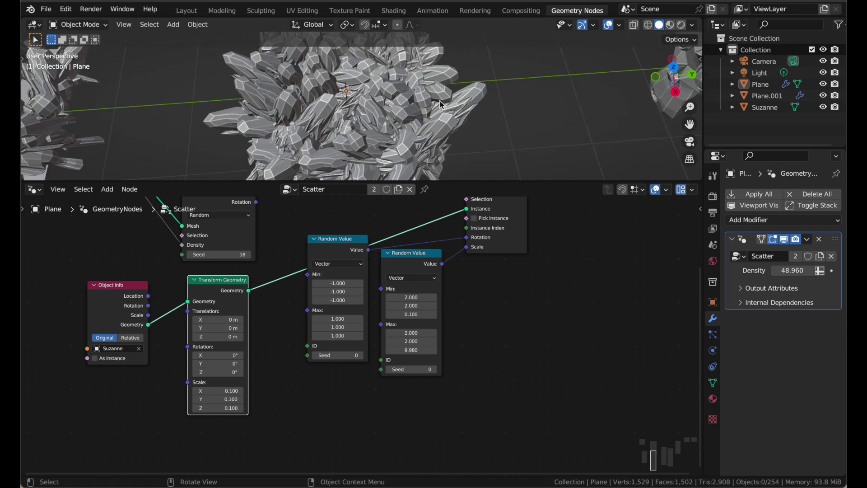
scroll(441, 105, down, 5)
shift+scroll(441, 104, up, 2)
scroll(441, 104, up, 5)
scroll(442, 105, down, 5)
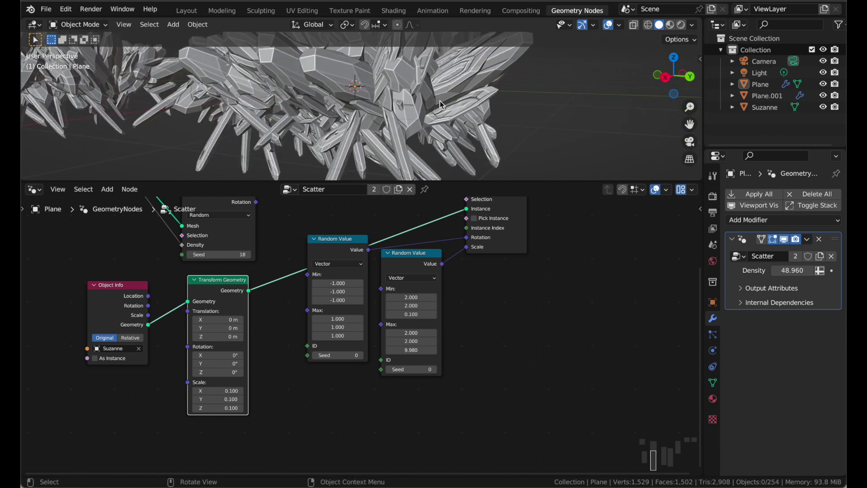
Step: Set all Min values of the scale Random Value node to 0.1 and its Z Max value to 2
scroll(424, 412, up, 2)
scroll(424, 408, up, 2)
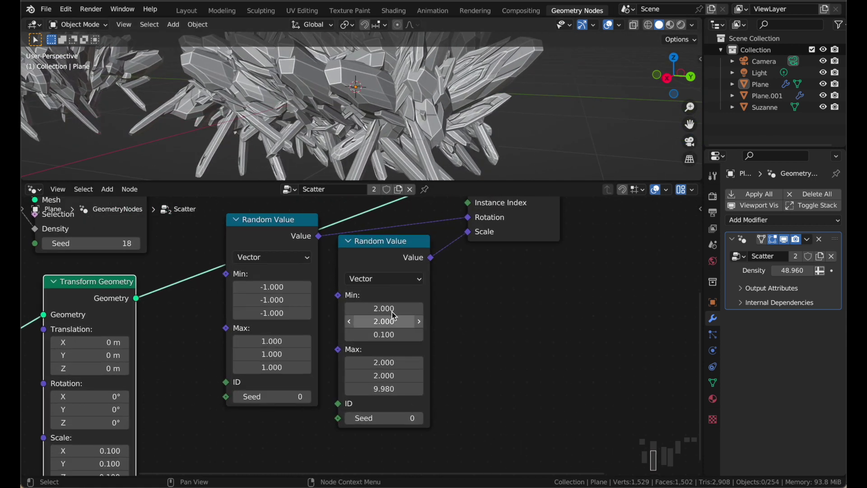
text(.1)
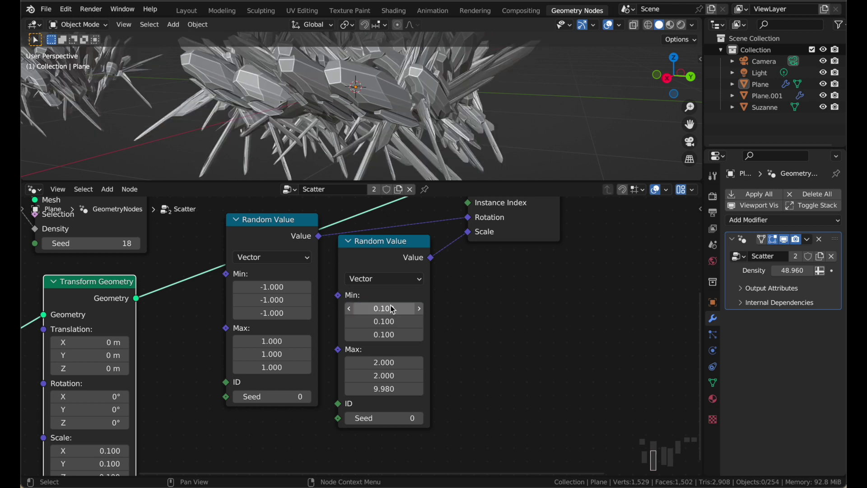
key(Return)
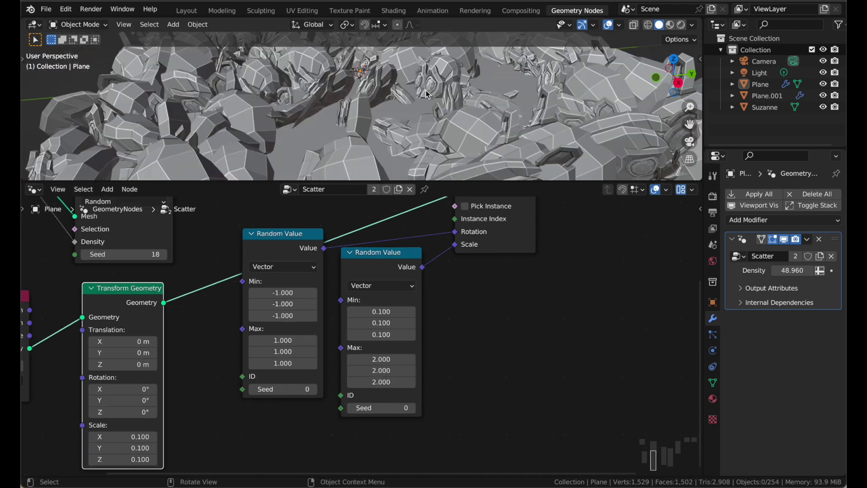
Step: Change the scale Random Value node's data type from Vector to Float
middle_drag(442, 141, 441, 141)
click(395, 267)
drag(394, 262, 395, 271)
middle_drag(396, 290, 380, 311)
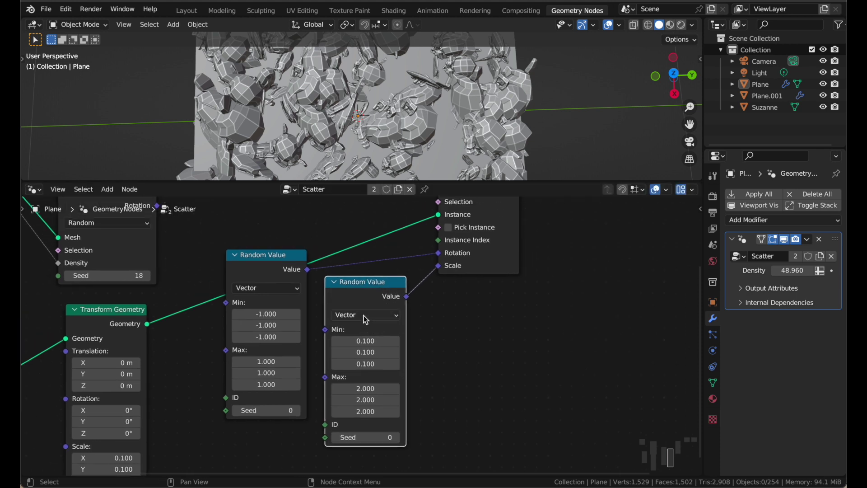
click(366, 319)
click(361, 330)
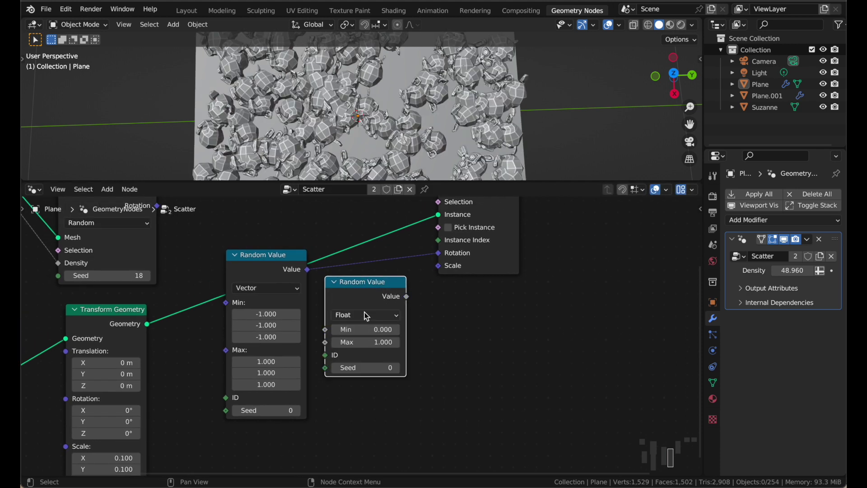
Step: Connect the Float Random Value node to the Scale input of Instance on Points and space the two nodes farther apart
scroll(364, 313, up, 2)
middle_drag(393, 104, 400, 96)
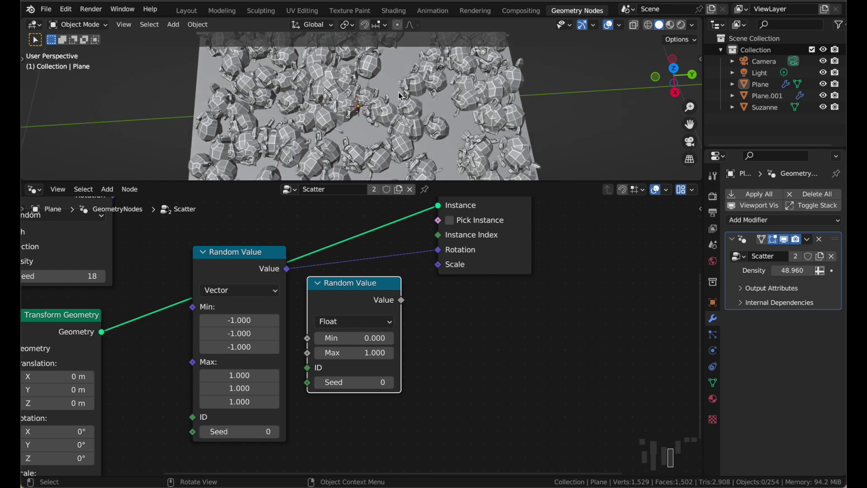
scroll(400, 96, down, 2)
drag(400, 302, 441, 263)
scroll(443, 259, up, 1)
drag(544, 258, 577, 256)
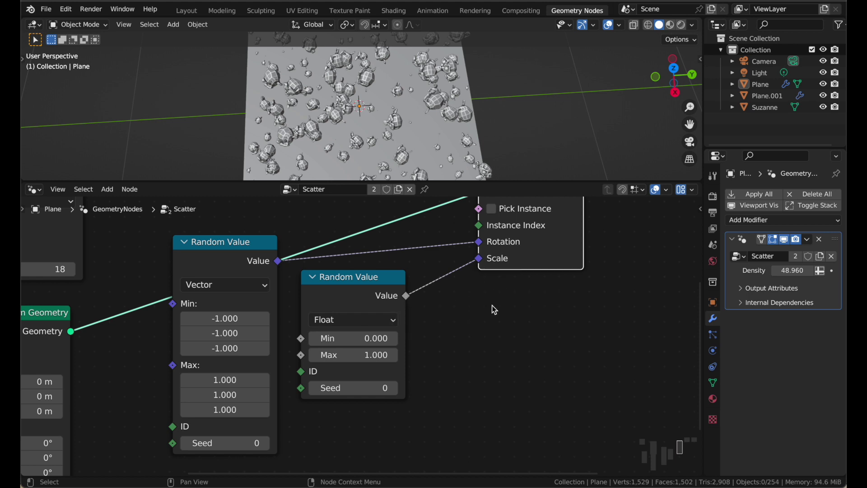
drag(397, 291, 395, 291)
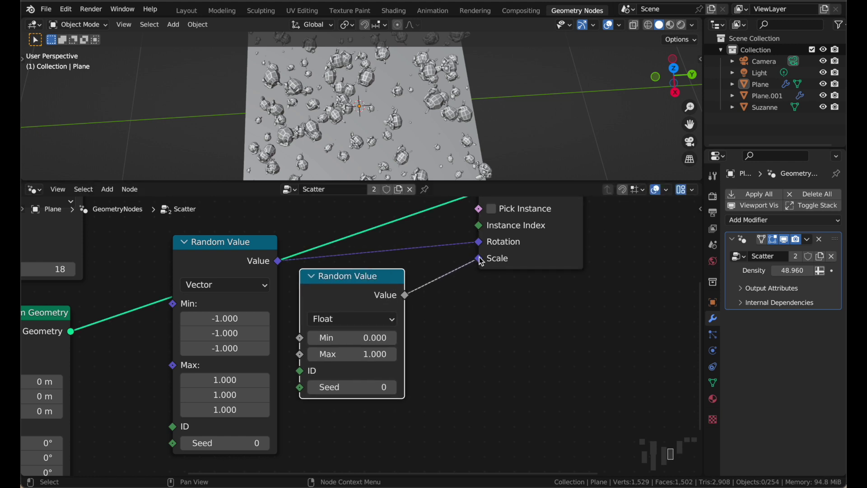
middle_drag(476, 299, 479, 307)
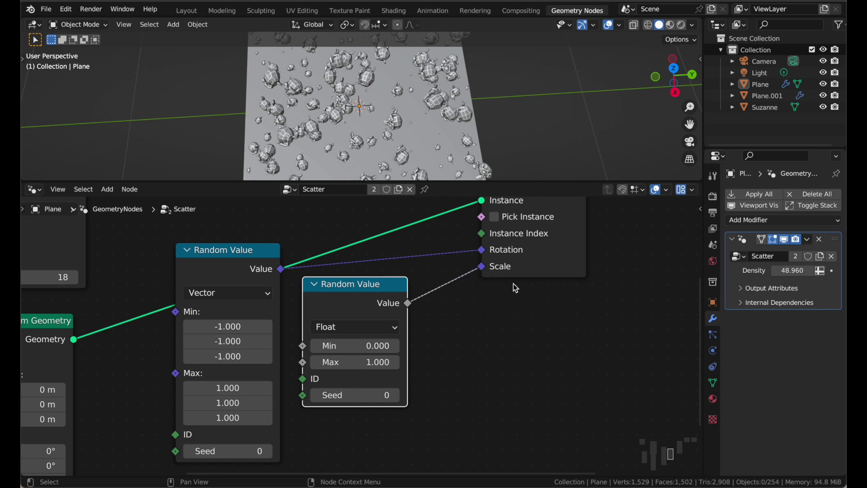
Step: Inspect the monkeys' sizes and set the Float Random Value node's Min to 0.1 and Max to 2
scroll(446, 131, down, 10)
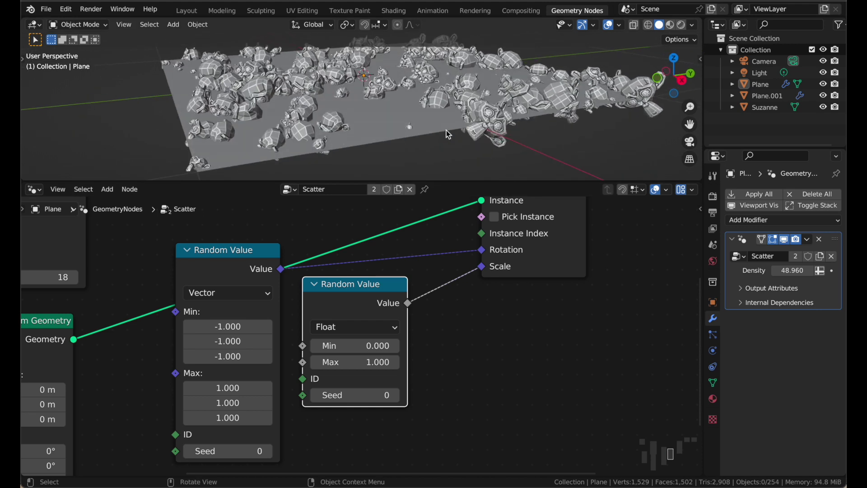
scroll(446, 131, up, 4)
scroll(446, 131, up, 8)
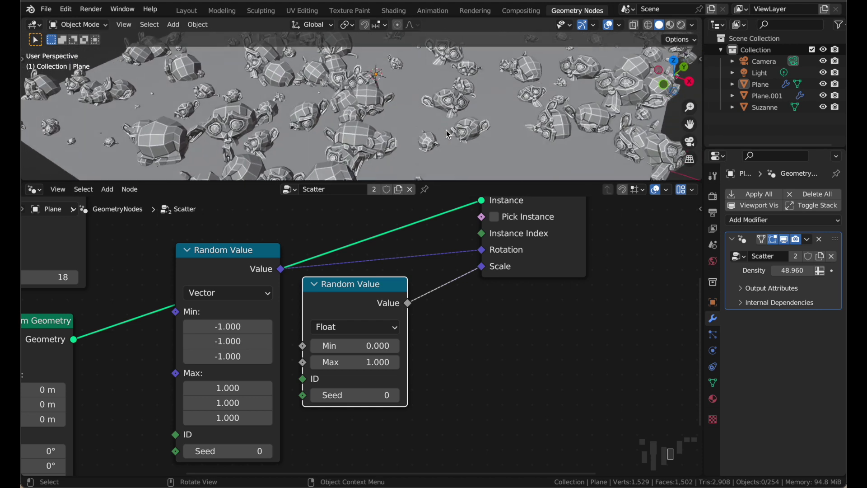
scroll(446, 131, down, 4)
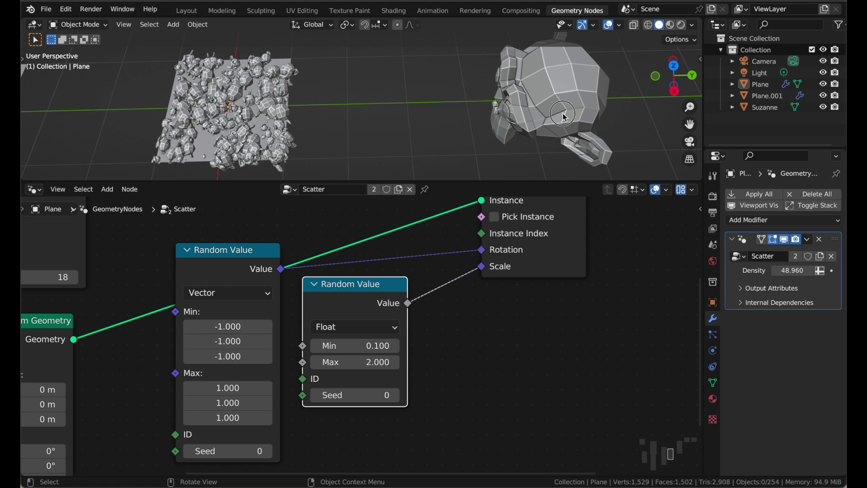
Step: Add a Cylinder mesh and move it along the Y axis to the far side of the large monkey
click(565, 117)
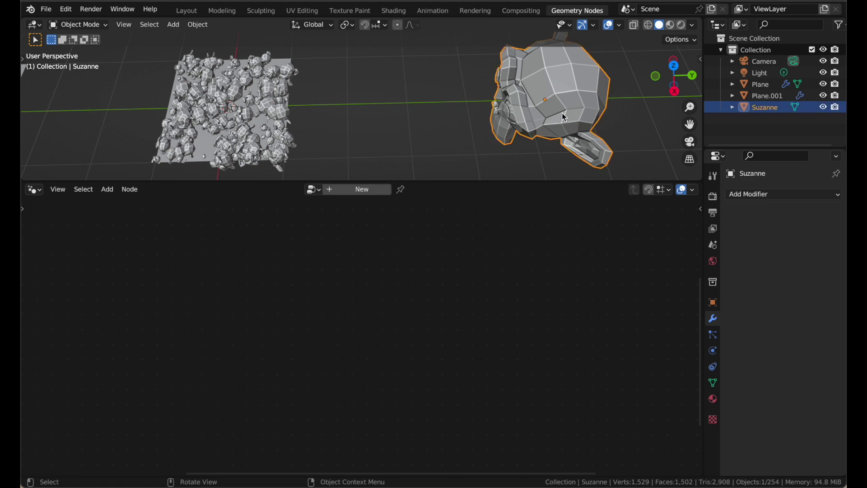
scroll(564, 117, down, 2)
shift+scroll(562, 114, right, 3)
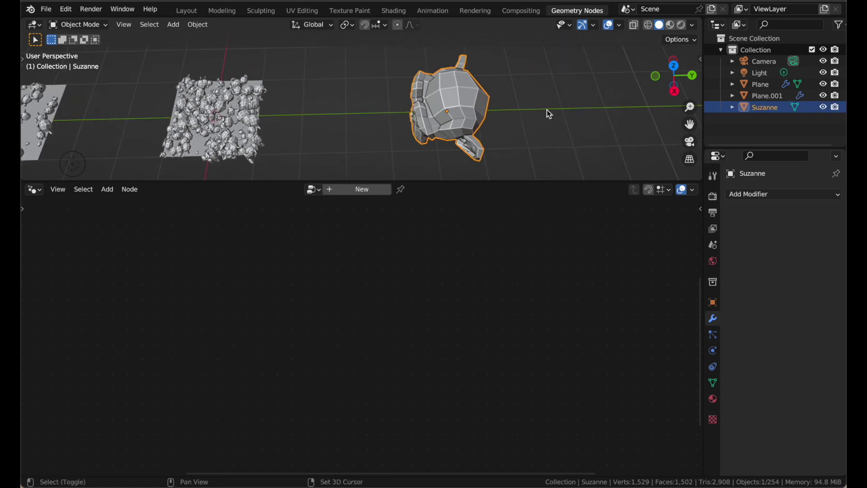
key(shift+a)
mouse_move(536, 111)
click(612, 168)
key(g)
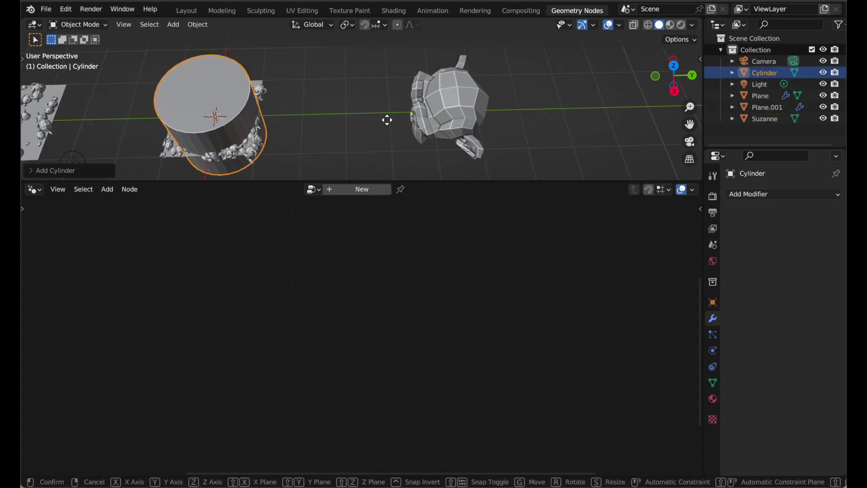
key(y)
click(41, 106)
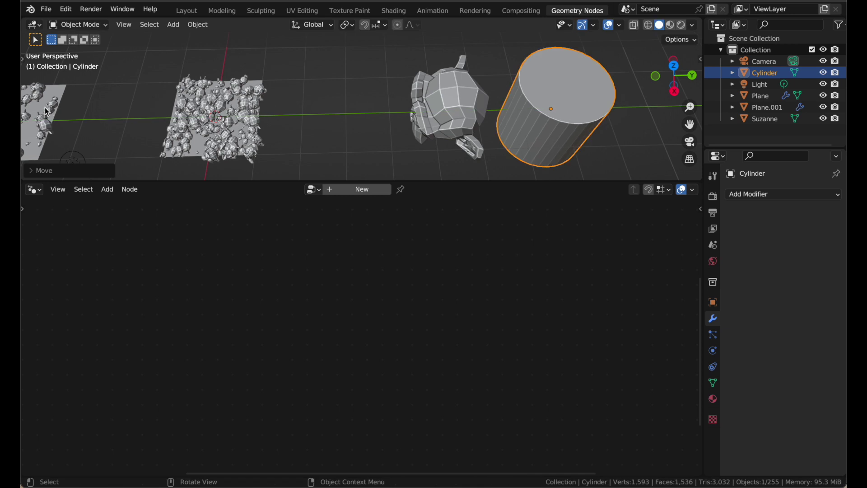
Step: Move the cylinder and the large monkey together into a new collection named Collection 2
shift+click(470, 118)
key(m)
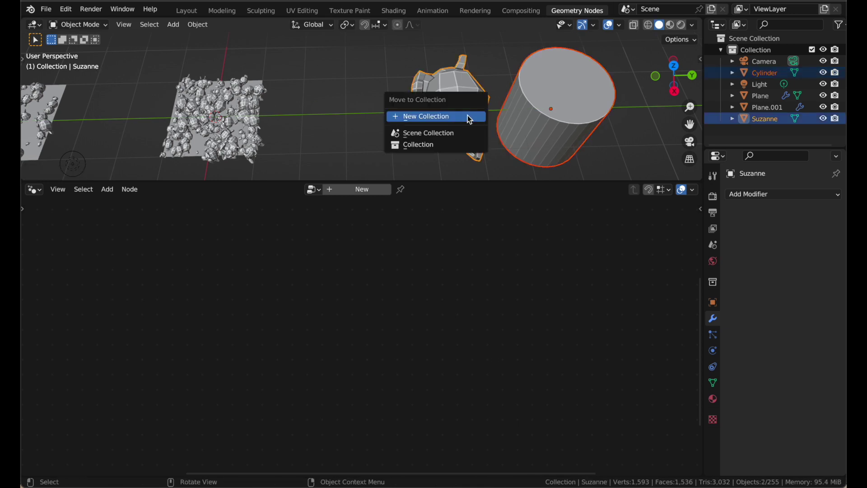
click(468, 116)
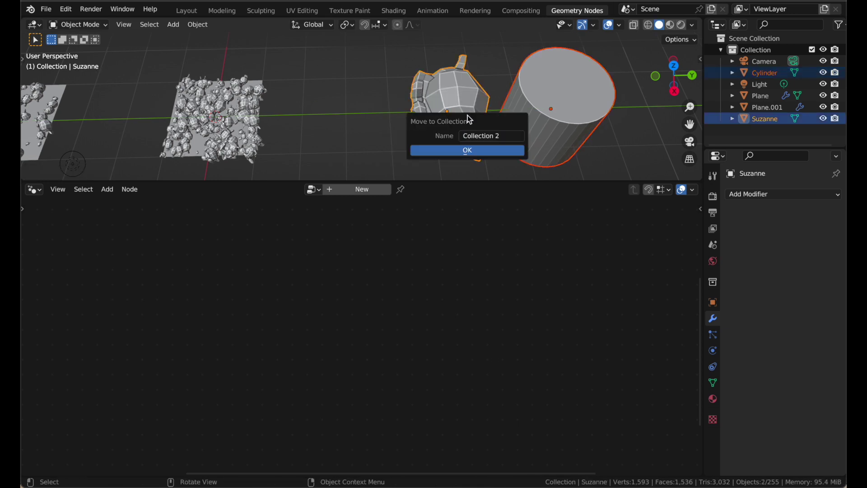
key(Return)
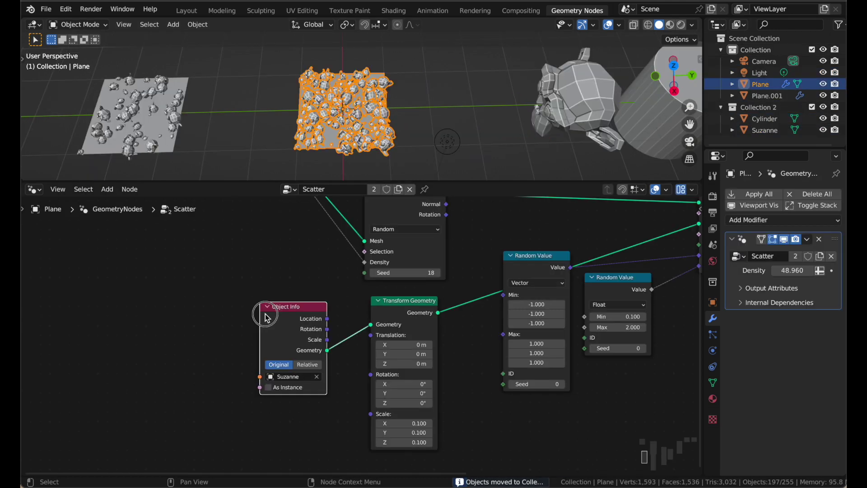
Step: Replace the Object Info node with a Collection Info node for Collection 2, feeding its Instances into the Transform Geometry node
scroll(267, 317, right, 3)
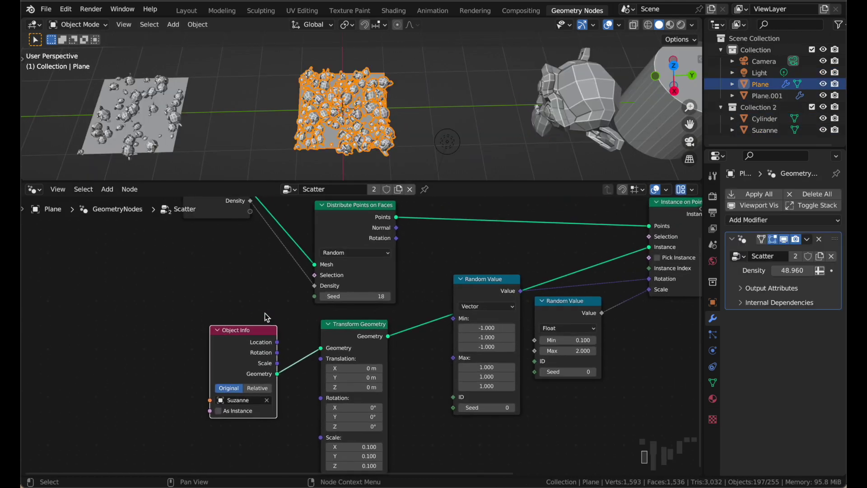
scroll(265, 313, right, 2)
key(x)
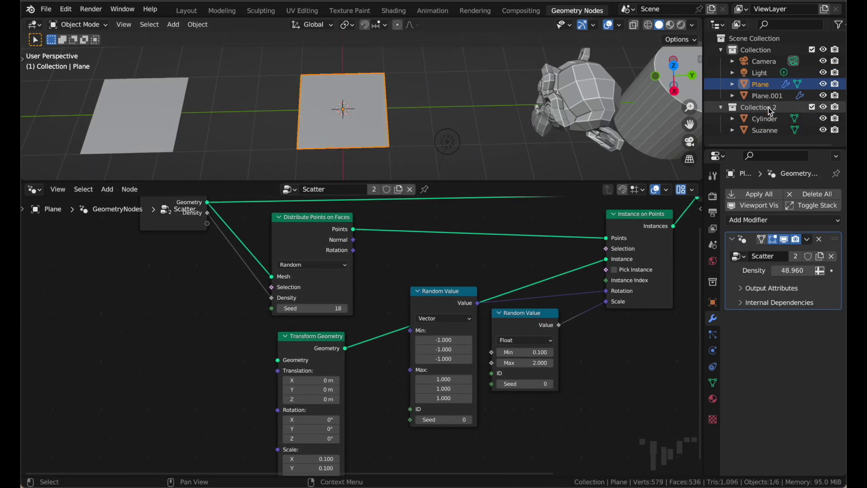
drag(768, 108, 166, 349)
drag(213, 364, 576, 271)
drag(297, 346, 304, 345)
middle_drag(380, 103, 395, 100)
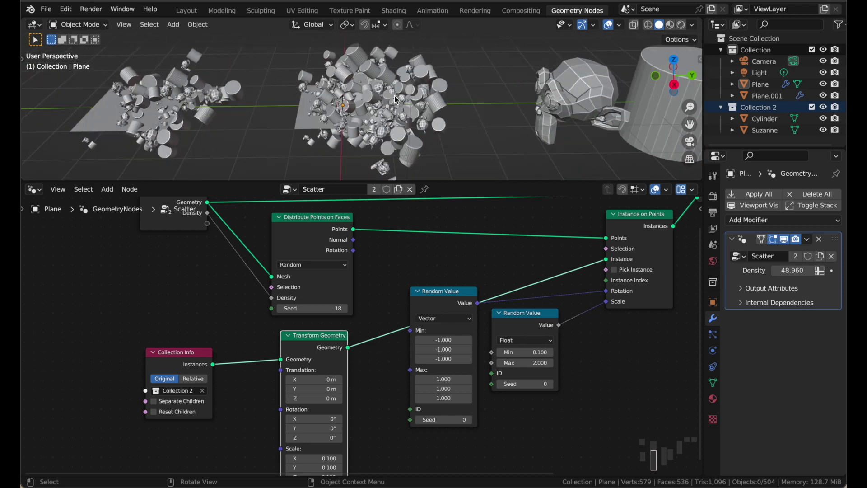
Step: Enable Separate Children and Reset Children on Collection Info, and enable Pick Instance on Instance on Points
click(153, 403)
click(155, 413)
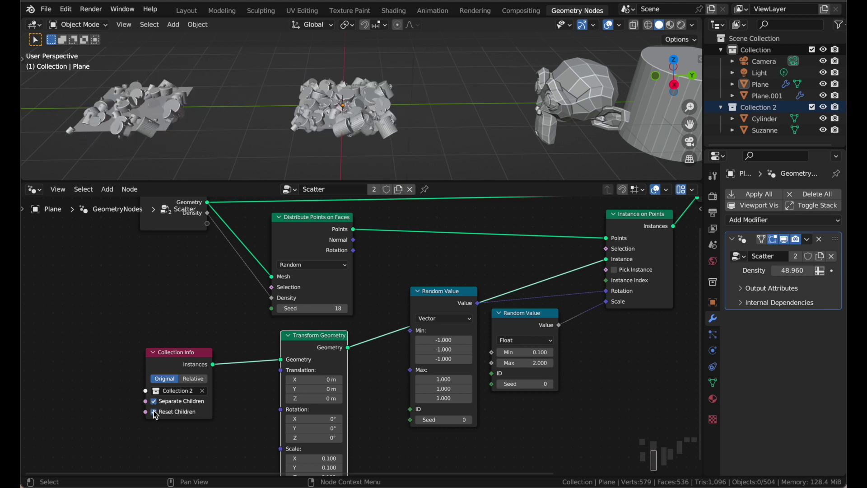
click(599, 282)
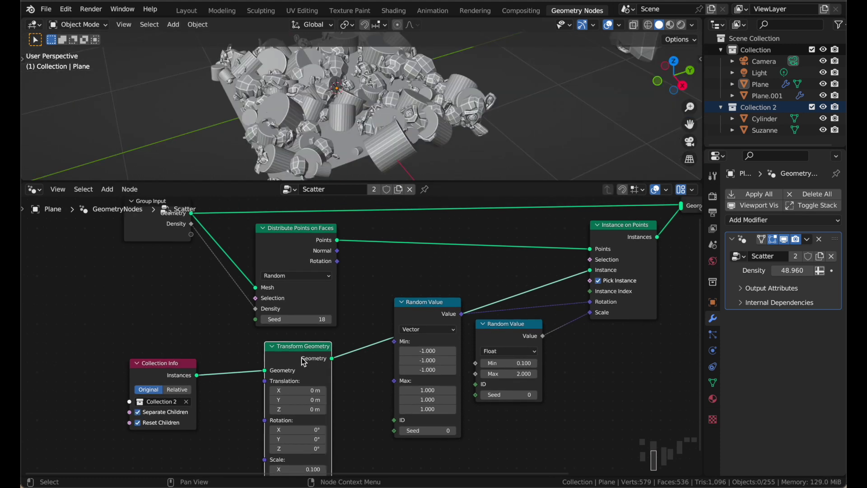
Step: Reposition the Transform Geometry and Collection Info nodes for a tidier layout below Distribute Points on Faces
drag(304, 346, 317, 342)
scroll(146, 437, down, 1)
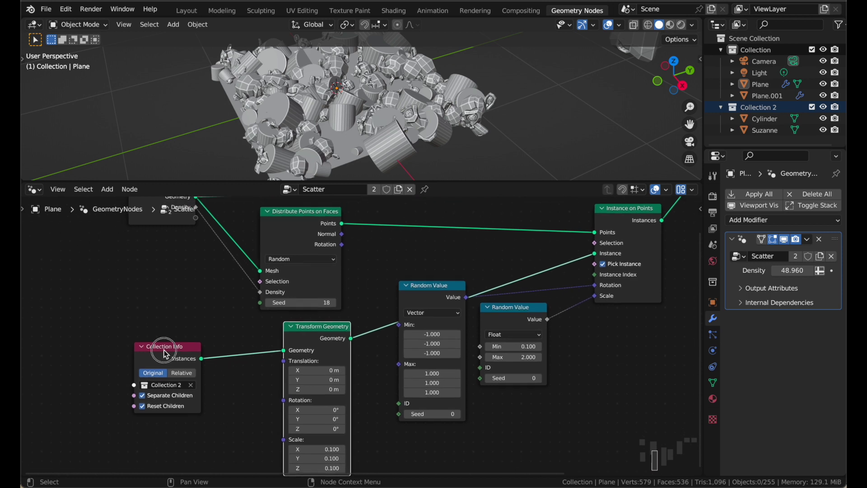
drag(165, 347, 181, 328)
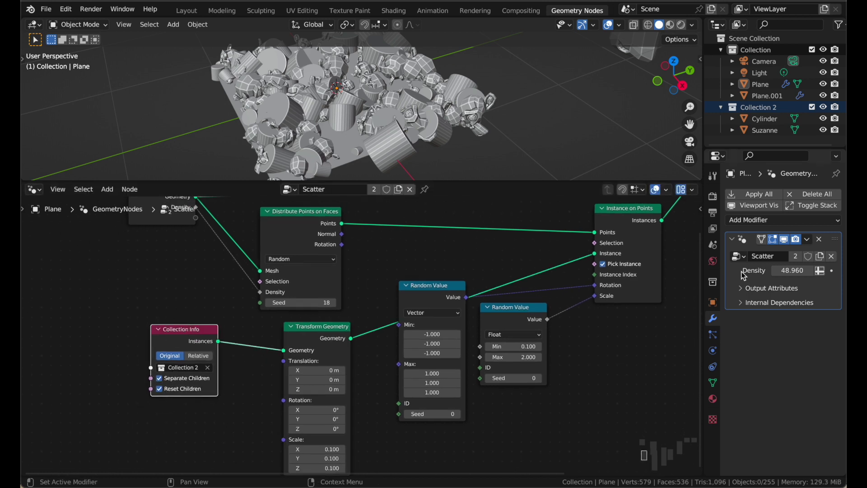
Step: Enlarge the 3D viewport and inspect the mixed cylinders and monkeys scattered on the central plane from several angles
middle_drag(469, 100, 445, 167)
scroll(449, 112, up, 5)
drag(440, 180, 441, 207)
scroll(459, 139, down, 5)
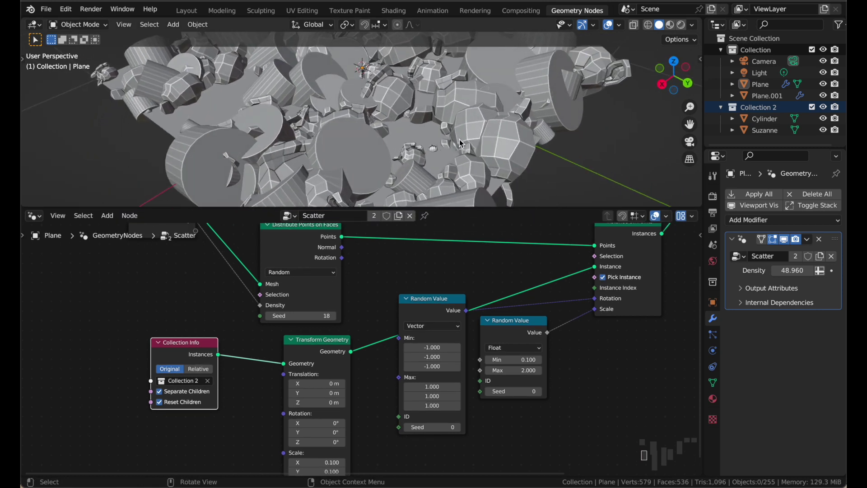
scroll(459, 139, left, 10)
scroll(460, 140, right, 10)
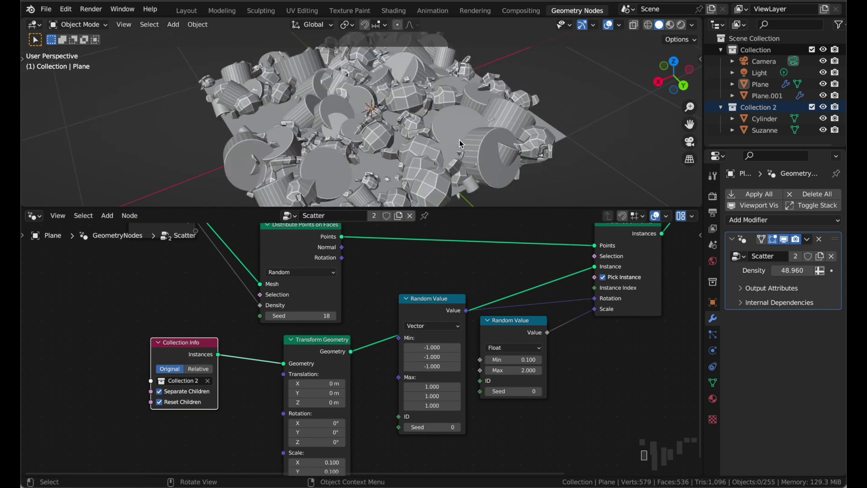
scroll(459, 139, down, 5)
key(Home)
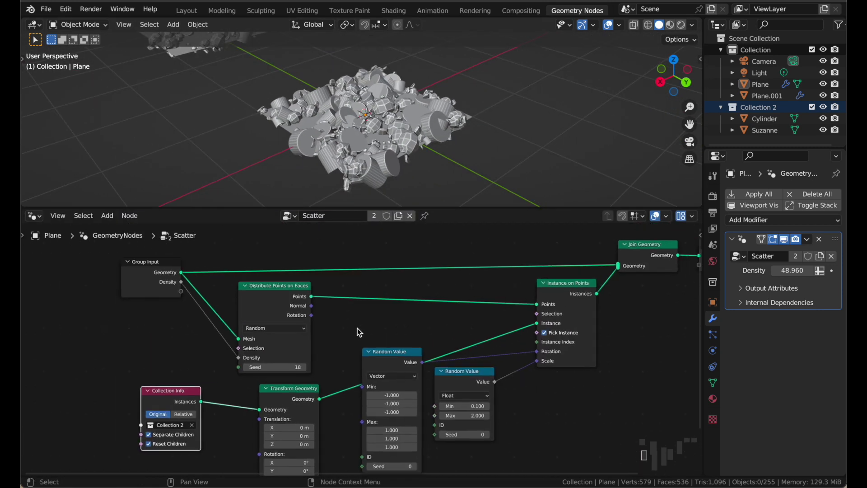
Step: Compare the scatter results on both planes and review the complete Scatter node tree
scroll(357, 328, right, 1)
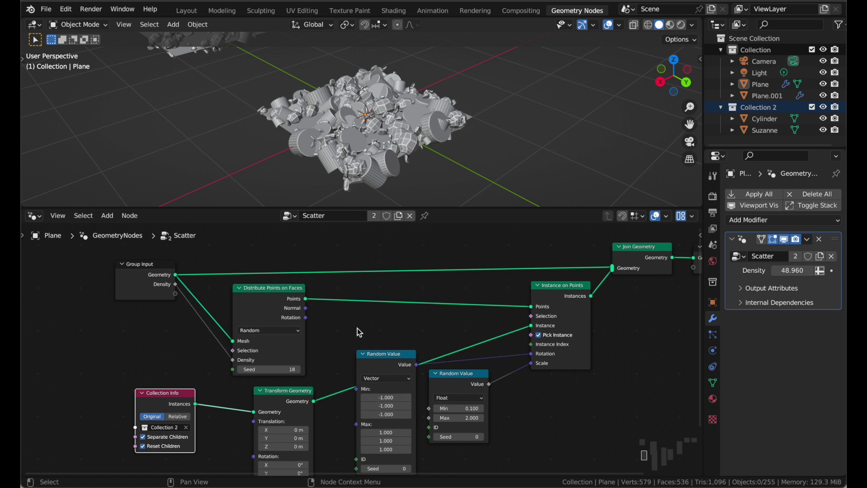
scroll(356, 328, right, 2)
scroll(378, 137, up, 5)
scroll(377, 136, down, 3)
shift+scroll(377, 139, left, 3)
scroll(377, 139, left, 5)
ctrl+scroll(377, 139, down, 3)
shift+scroll(378, 139, up, 2)
scroll(378, 136, up, 5)
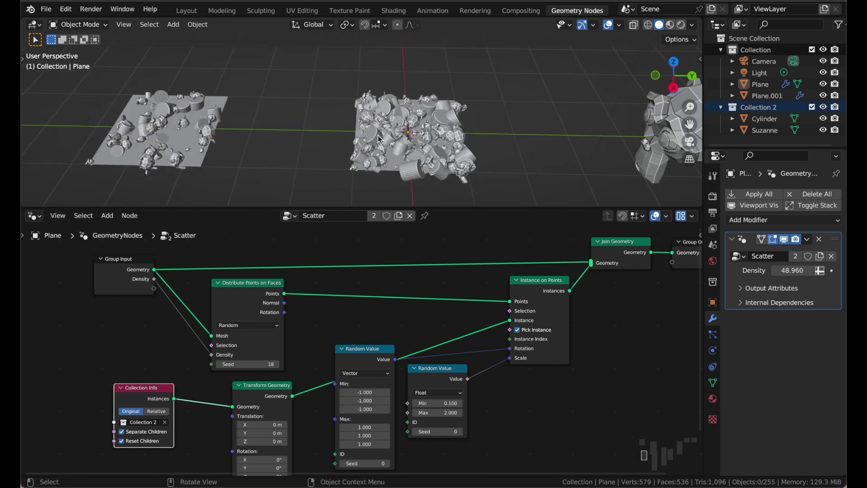
click(378, 135)
click(326, 126)
scroll(326, 127, right, 4)
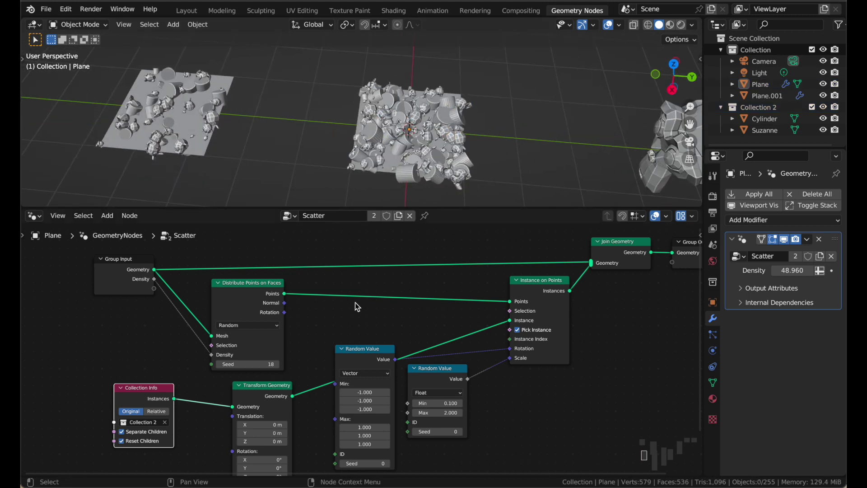
scroll(354, 310, down, 2)
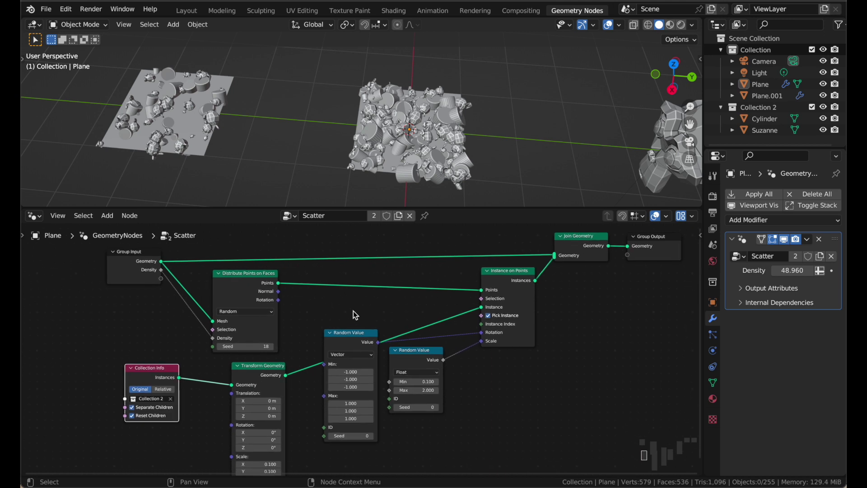
scroll(336, 306, right, 1)
click(379, 144)
click(341, 148)
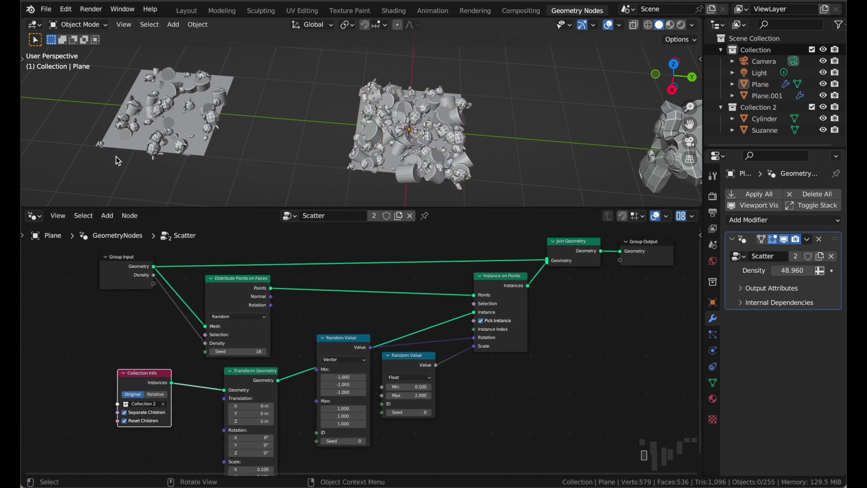
Step: Shift the Group Input node away from Distribute Points on Faces and set the modifier's Density to 55.1
drag(123, 270, 109, 255)
mouse_move(793, 271)
mouse_down()
mouse_move(777, 271)
mouse_move(800, 270)
mouse_up()
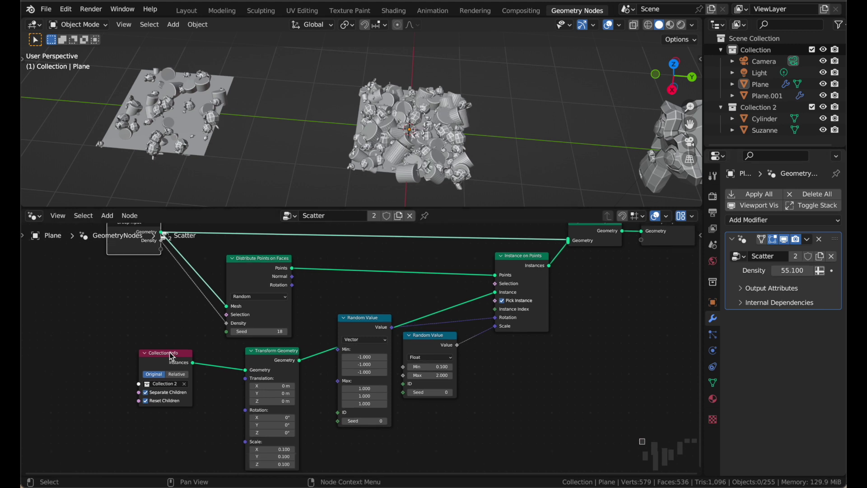
Step: Space out the Collection Info, Transform Geometry, Random Value, Distribute Points on Faces and Instance on Points nodes so their links read clearly
drag(172, 357, 165, 376)
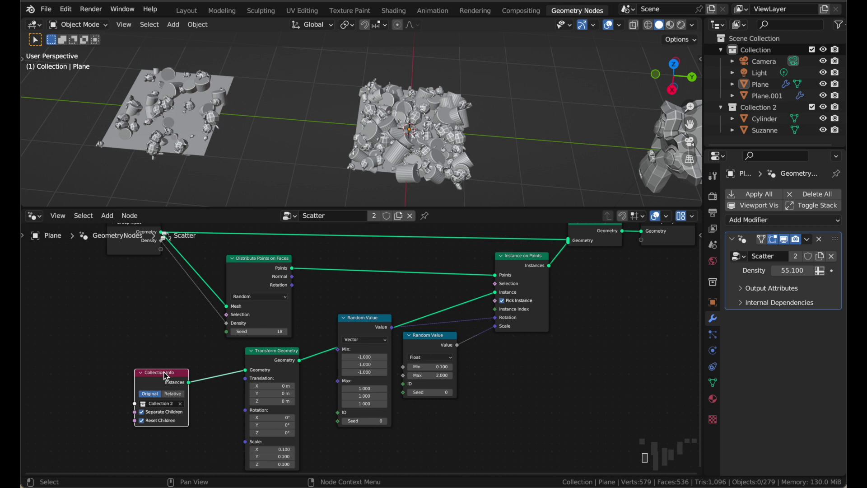
scroll(490, 364, left, 1)
scroll(491, 365, right, 2)
drag(345, 321, 345, 345)
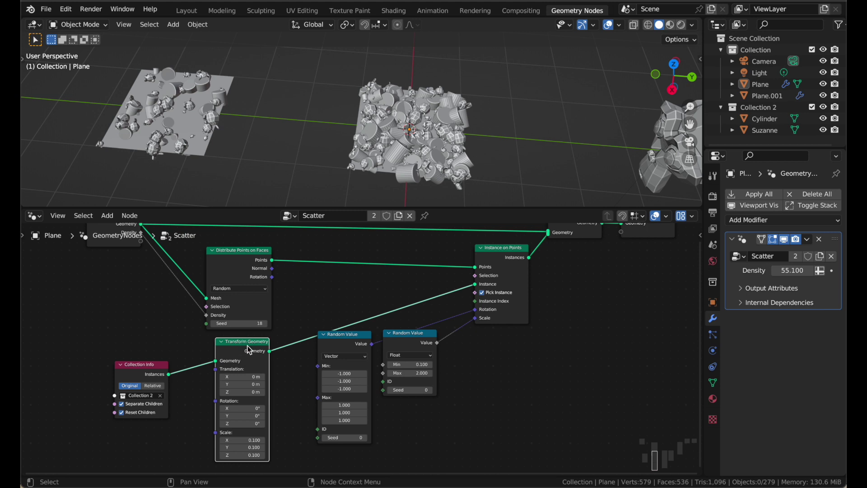
scroll(244, 343, right, 1)
scroll(247, 347, up, 2)
scroll(247, 347, right, 1)
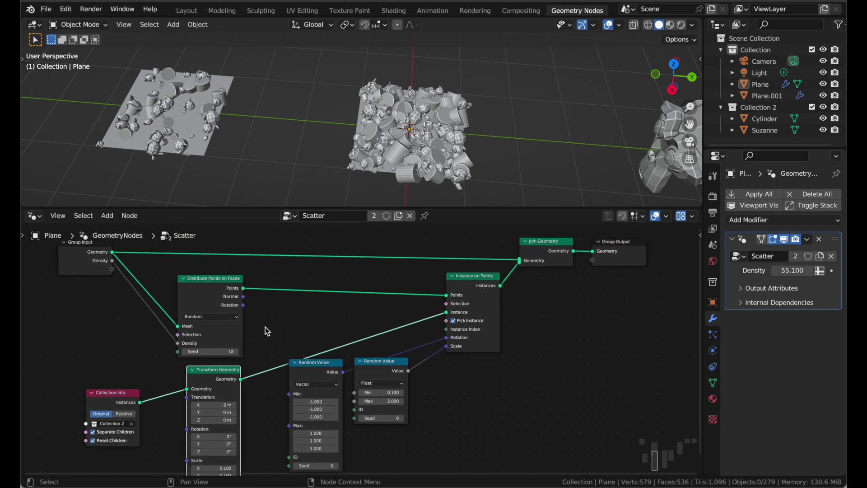
drag(204, 278, 245, 272)
scroll(244, 272, right, 2)
scroll(497, 304, right, 2)
click(424, 287)
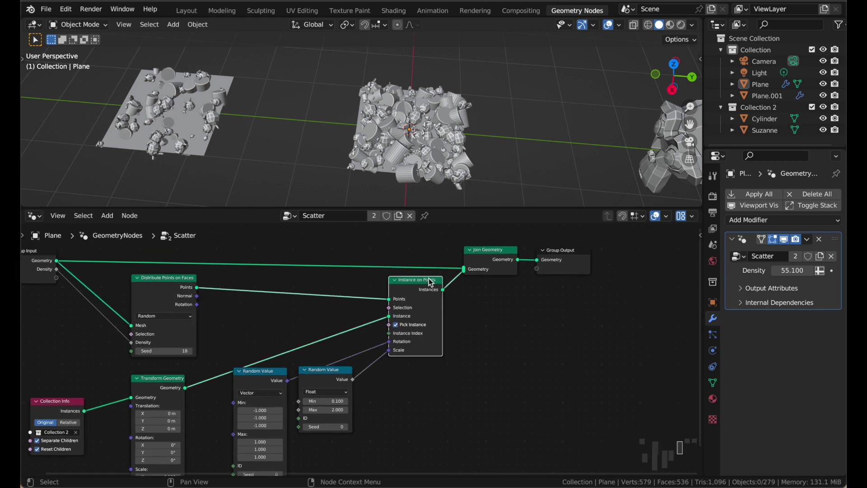
ctrl+scroll(414, 291, down, 1)
scroll(413, 291, left, 2)
scroll(414, 291, down, 1)
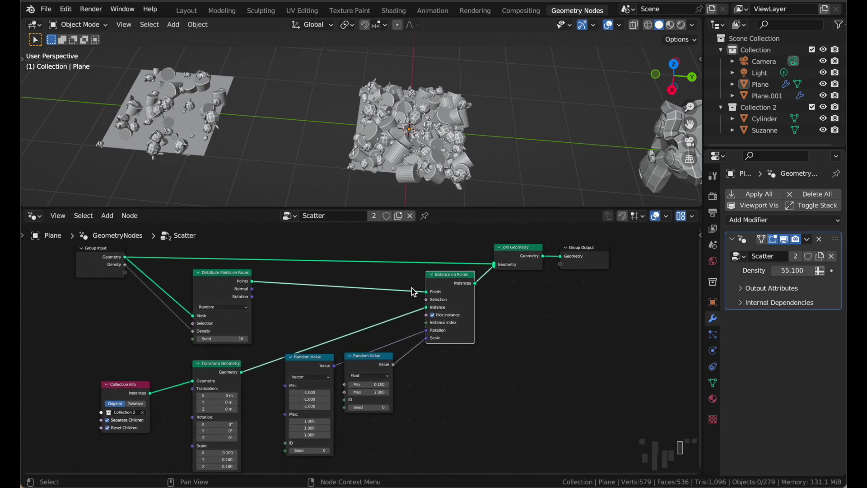
Step: Try applying the Scatter modifier to the central plane, and undo it
click(408, 131)
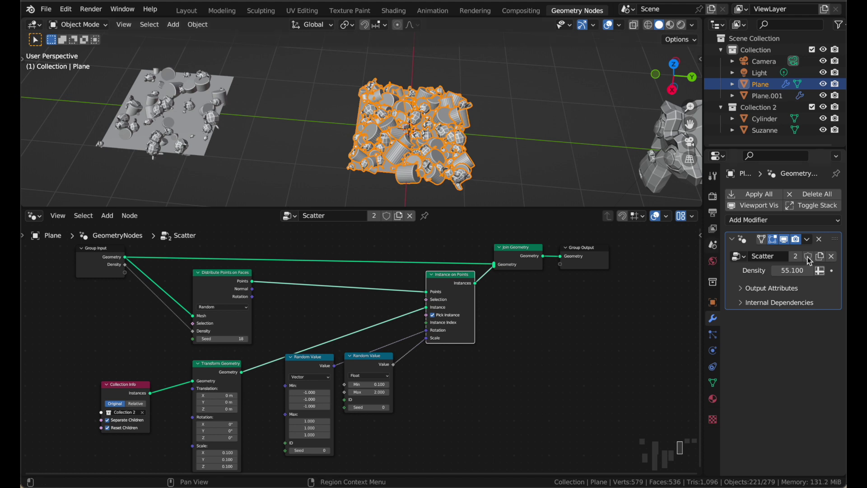
click(809, 239)
click(811, 239)
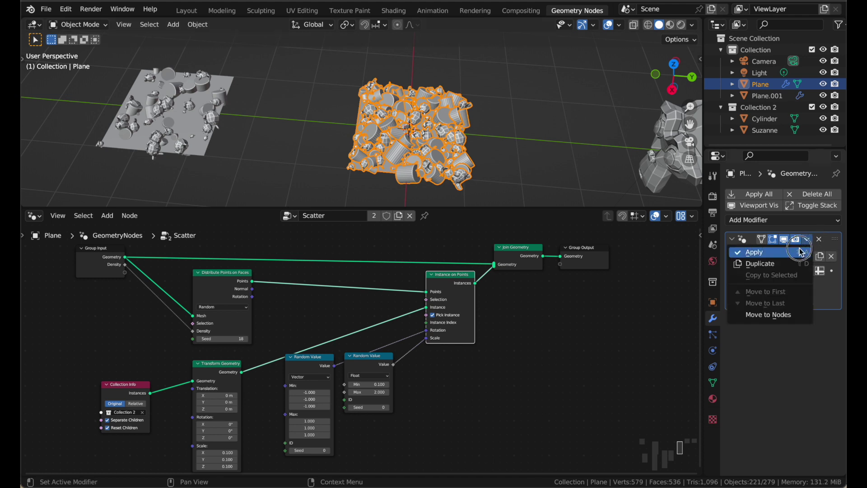
click(807, 235)
click(807, 239)
click(802, 251)
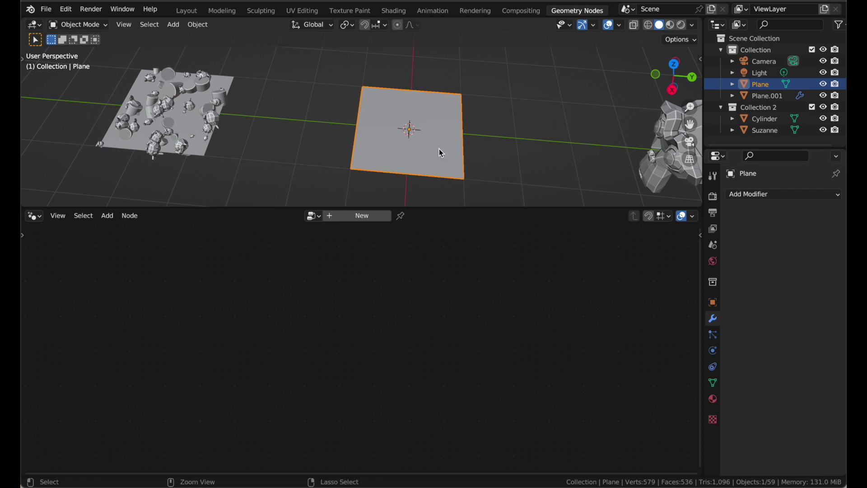
key(ctrl+z)
Step: Deselect the plane and move the Group Output node farther from Join Geometry to make room between them
click(482, 119)
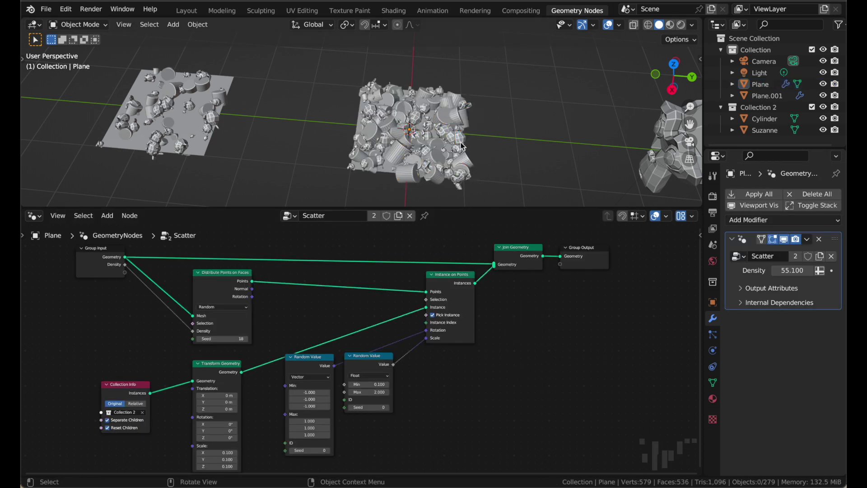
scroll(395, 136, up, 2)
shift+scroll(395, 136, right, 4)
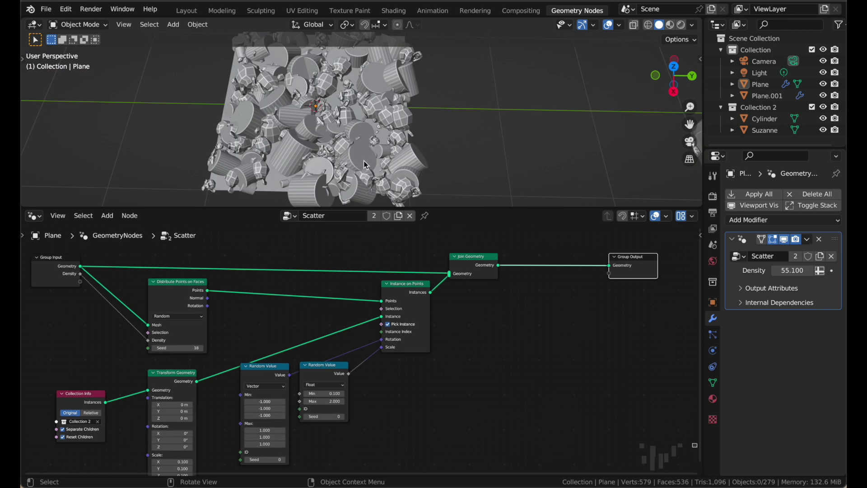
Step: Examine the instances on the central plane against the original monkey and cylinder from low and high angles
scroll(366, 165, down, 2)
mouse_move(366, 165)
middle_down()
mouse_move(382, 140)
mouse_move(364, 161)
middle_up()
scroll(364, 161, down, 3)
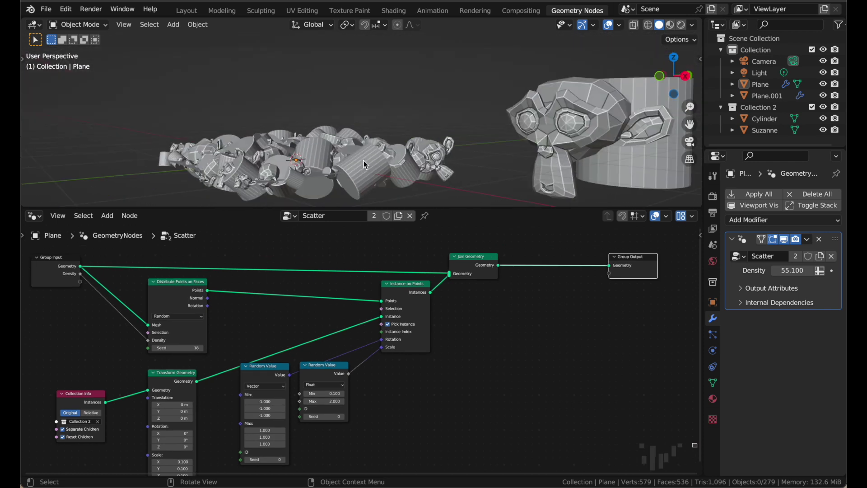
scroll(364, 160, up, 5)
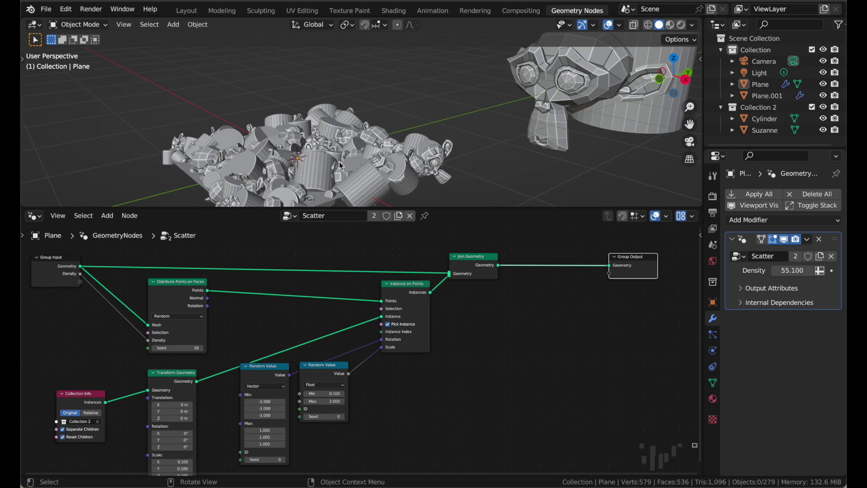
scroll(326, 152, down, 3)
middle_drag(548, 106, 635, 32)
mouse_move(370, 165)
middle_down()
mouse_move(396, 150)
mouse_move(376, 153)
middle_up()
scroll(377, 151, up, 2)
middle_drag(459, 323, 443, 333)
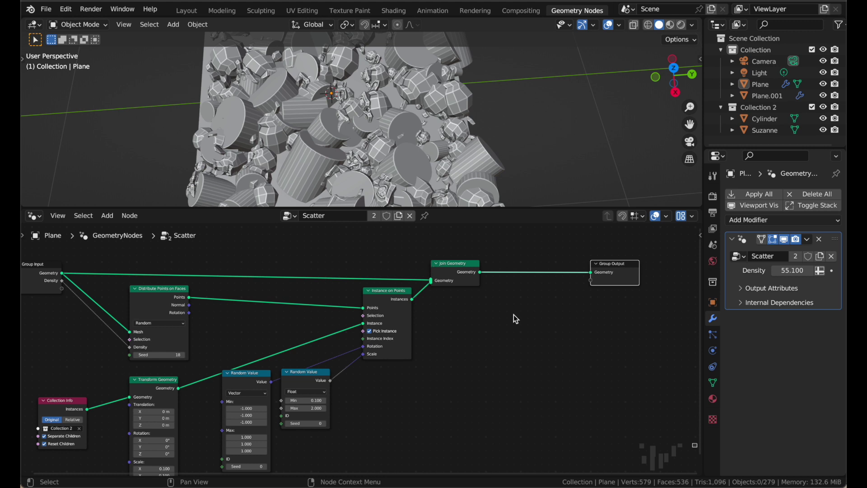
Step: Insert a Realize Instances node on the link between Join Geometry and Group Output
key(shift+a)
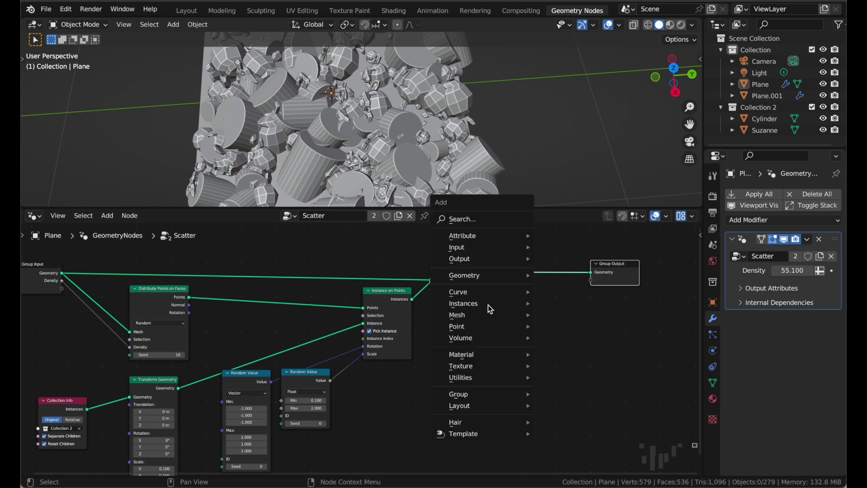
mouse_move(484, 303)
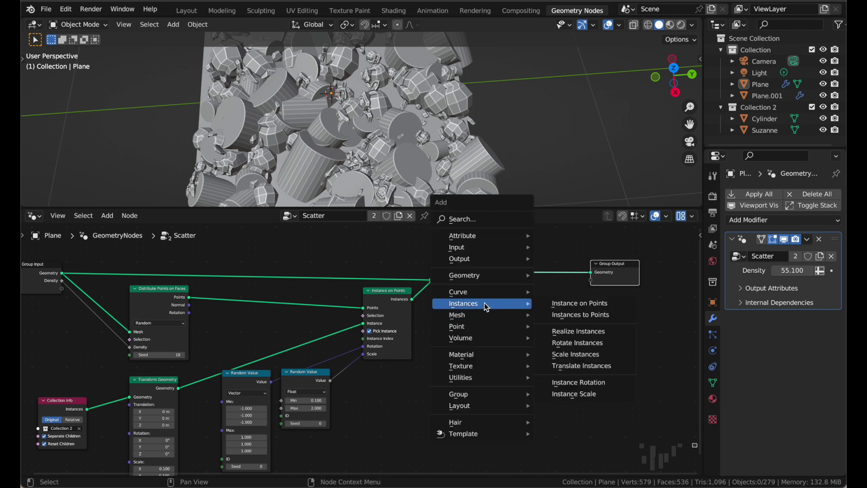
click(581, 332)
click(533, 270)
middle_drag(414, 98, 413, 70)
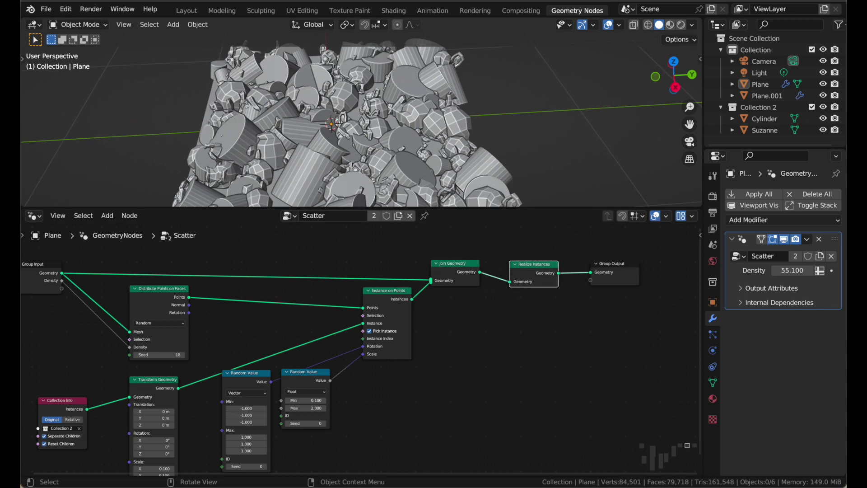
Step: Apply the Scatter modifier to the central plane
shift+middle_drag(304, 161, 327, 177)
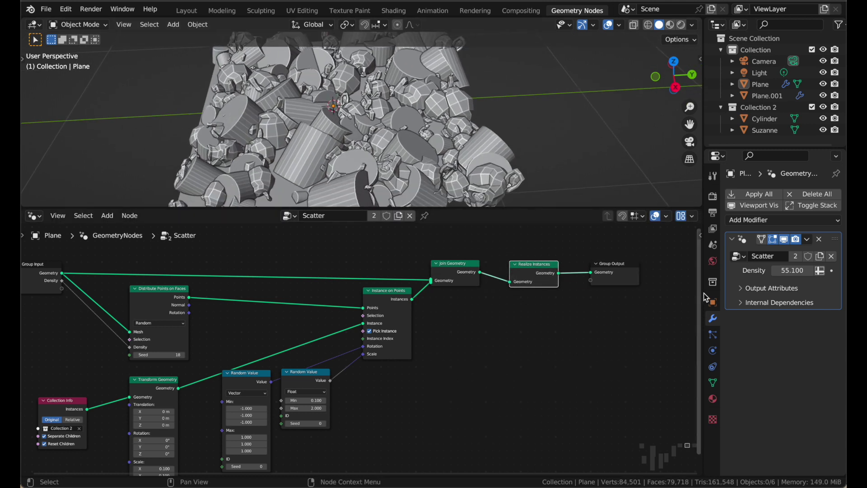
click(807, 239)
click(780, 256)
click(475, 136)
mouse_move(475, 136)
middle_down()
mouse_move(476, 105)
mouse_move(474, 165)
mouse_move(475, 136)
middle_up()
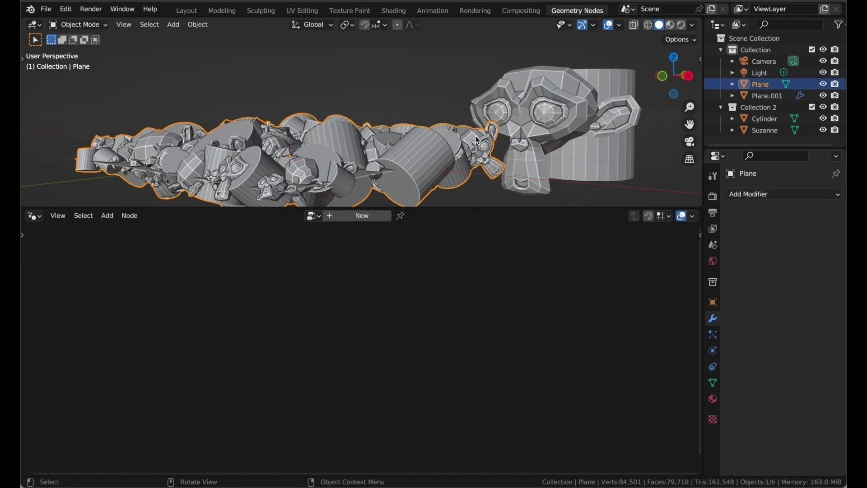
Step: Enter Edit Mode on the central plane, select a vertex of the scattered geometry and examine the realized mesh
key(Tab)
scroll(475, 137, down, 5)
scroll(475, 136, up, 8)
click(358, 122)
scroll(358, 122, down, 5)
middle_drag(358, 122, 350, 152)
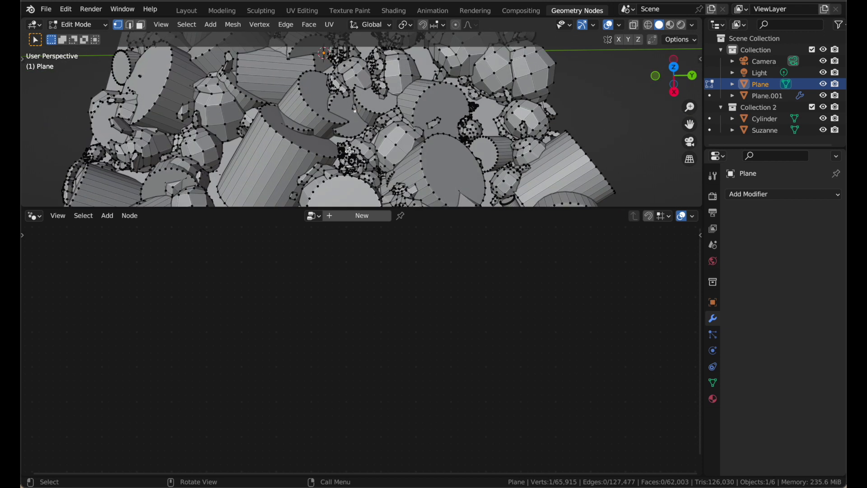
scroll(350, 151, down, 2)
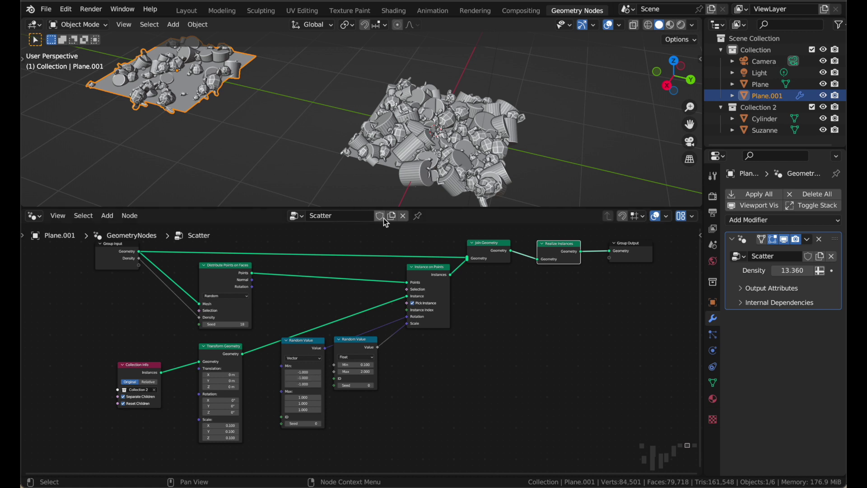
Step: Enable the fake user for the Scatter node group so it stays saved in the file without any users
click(380, 216)
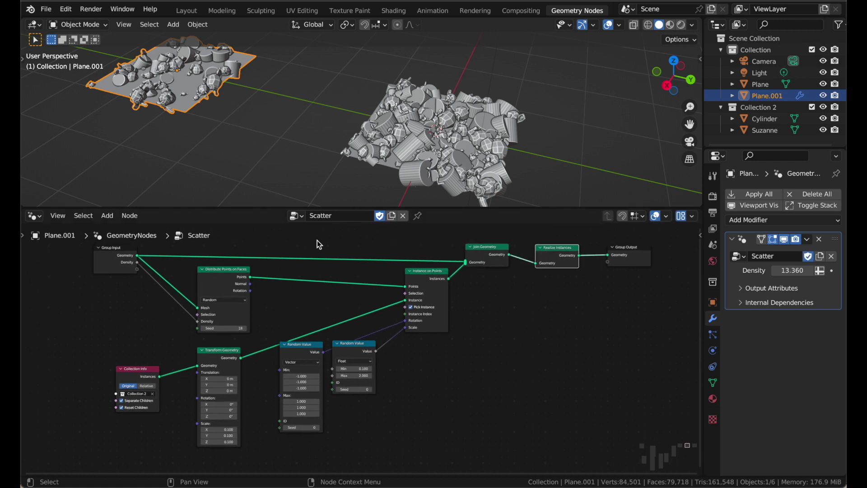
click(380, 214)
click(380, 211)
middle_drag(395, 293, 387, 302)
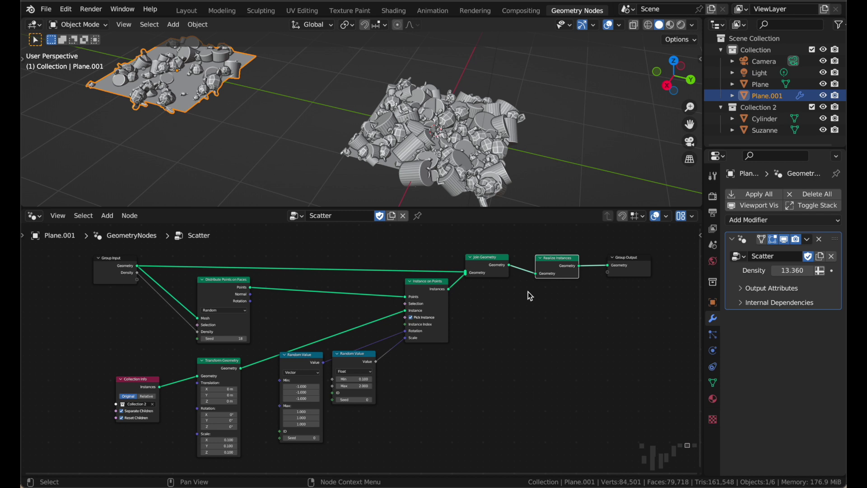
scroll(461, 301, up, 1)
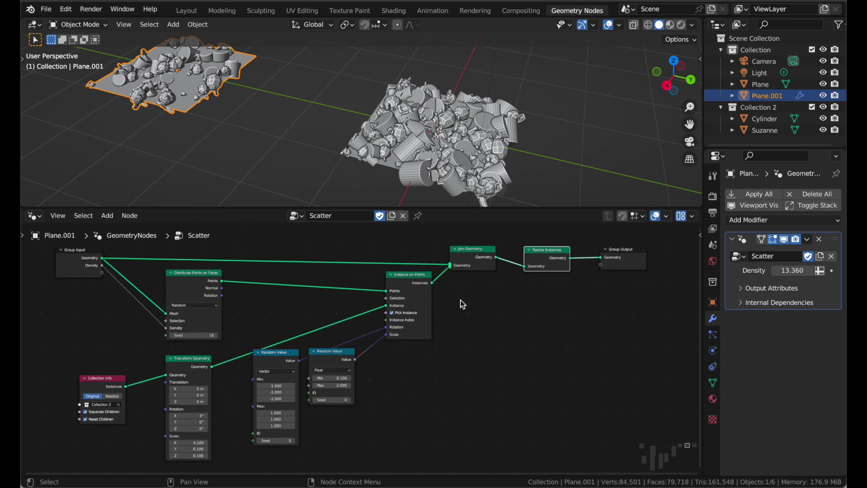